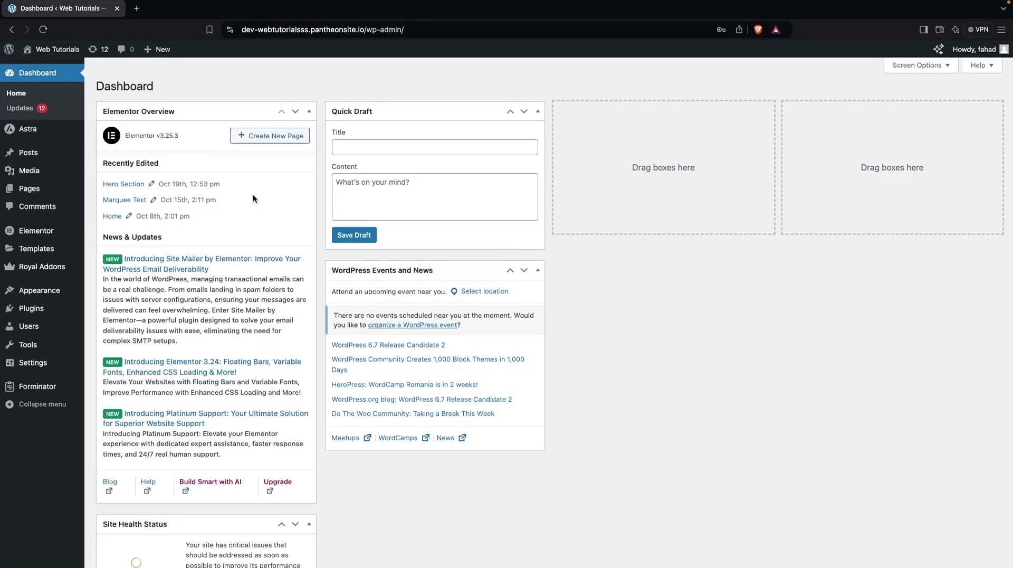
# Step: Search the plugin directory for 'form' and confirm Forminator Forms is installed and active
pyautogui.moveTo(51, 309)
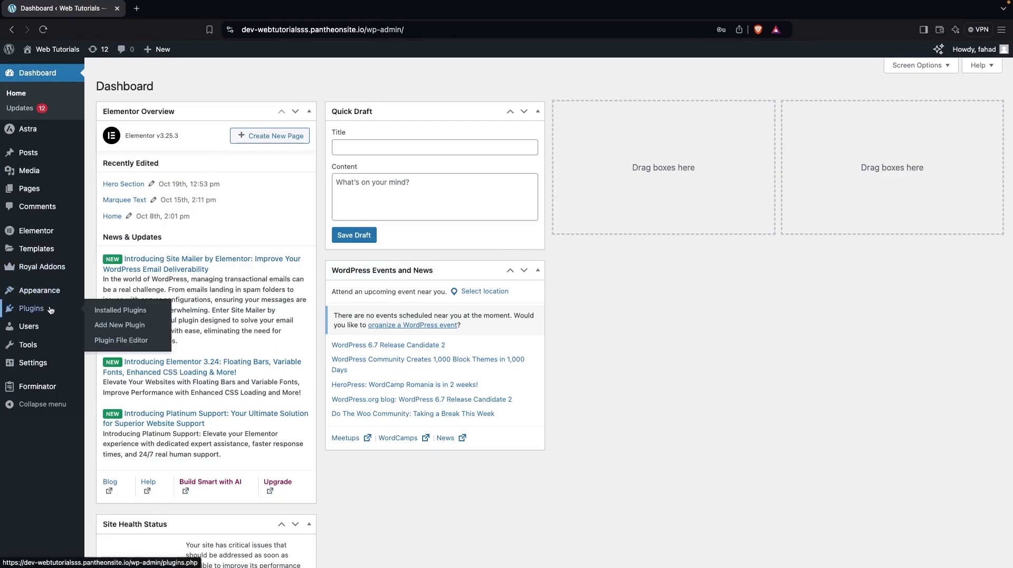
pyautogui.click(154, 329)
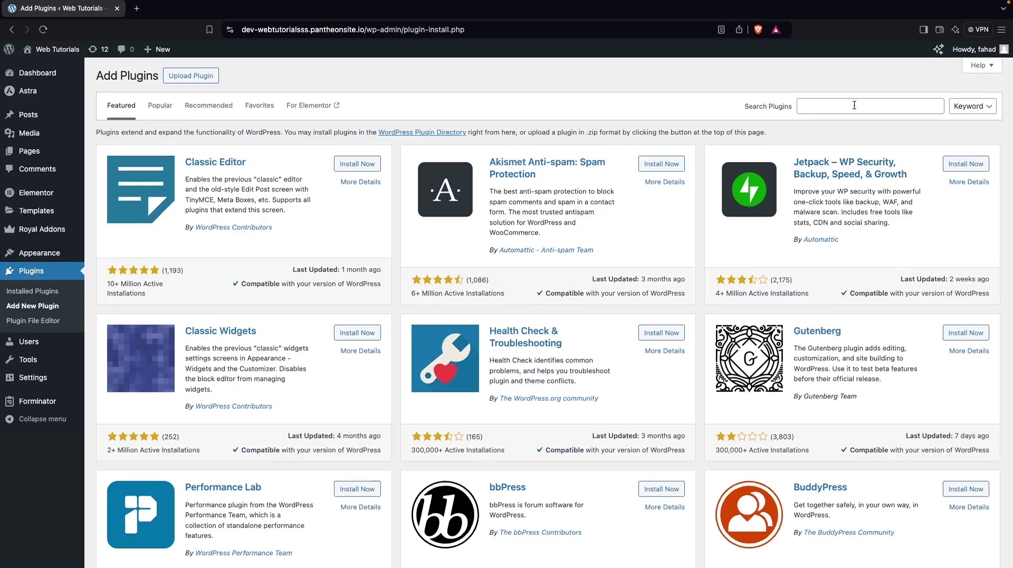
pyautogui.click(852, 106)
pyautogui.write('form')
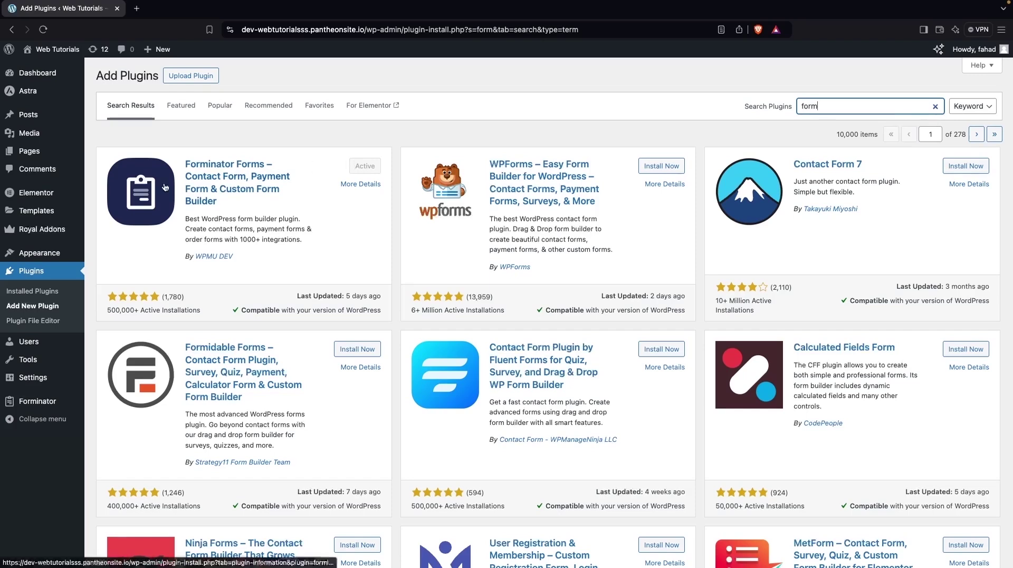
pyautogui.moveTo(51, 405)
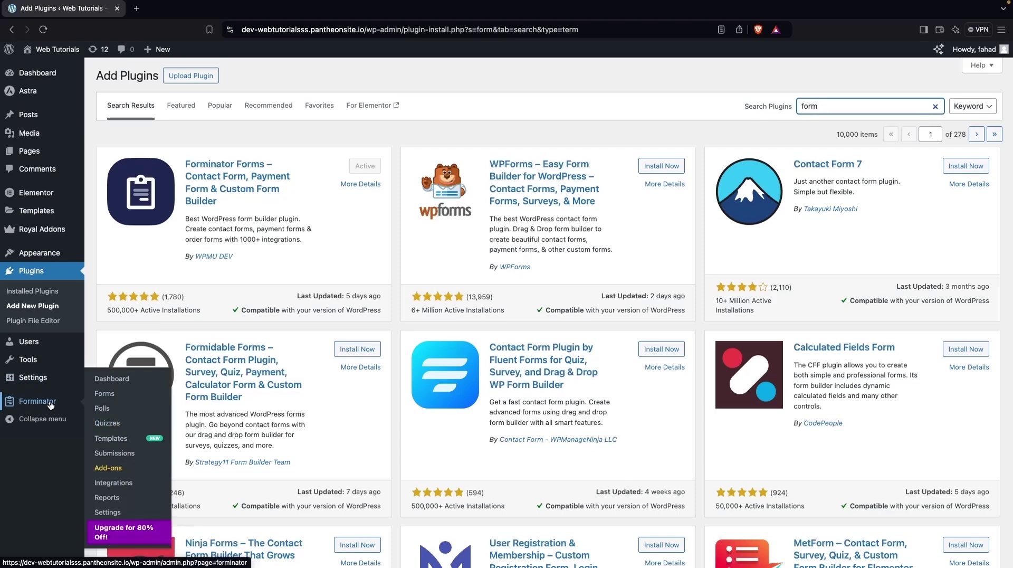
# Step: From the Forminator dashboard, start a new form and browse the templates to Contact Form
pyautogui.click(51, 405)
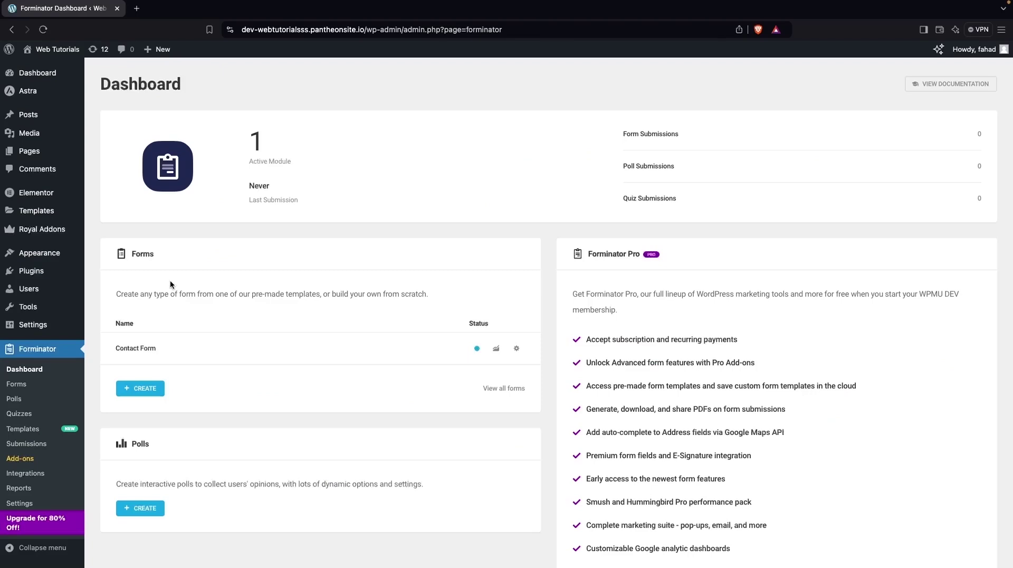
pyautogui.scroll(-3, 170, 284)
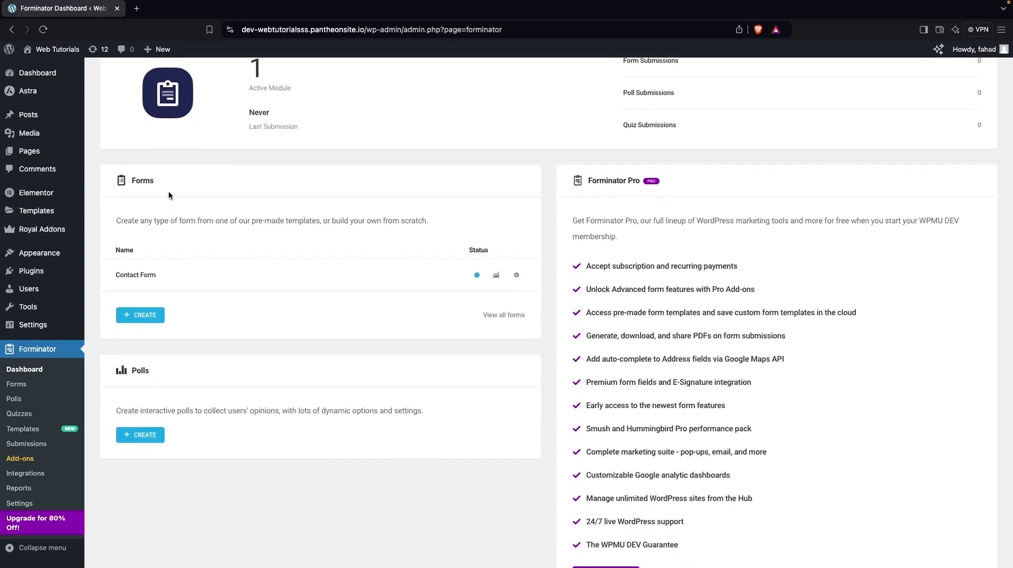
pyautogui.click(144, 319)
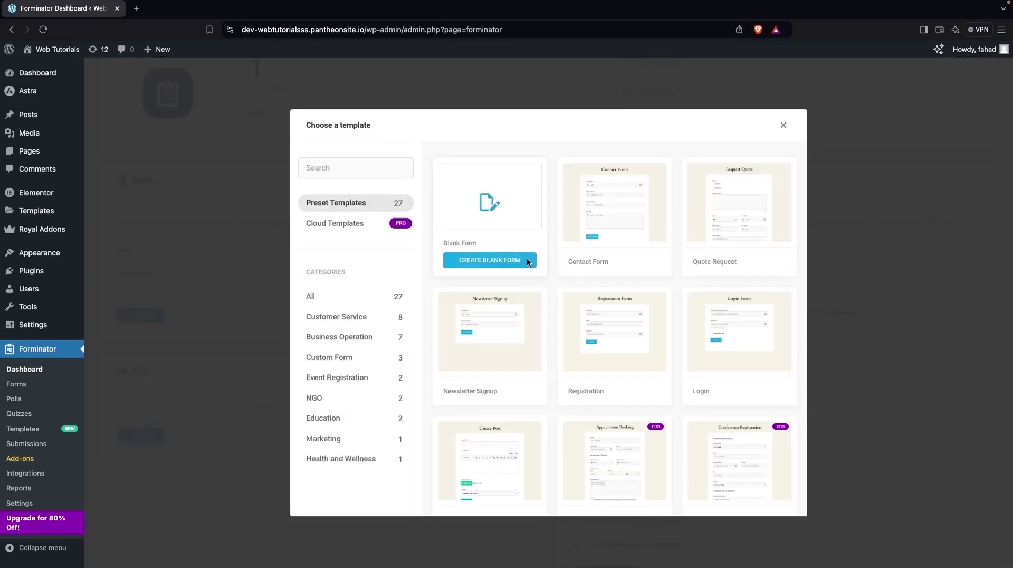
pyautogui.scroll(-6, 633, 369)
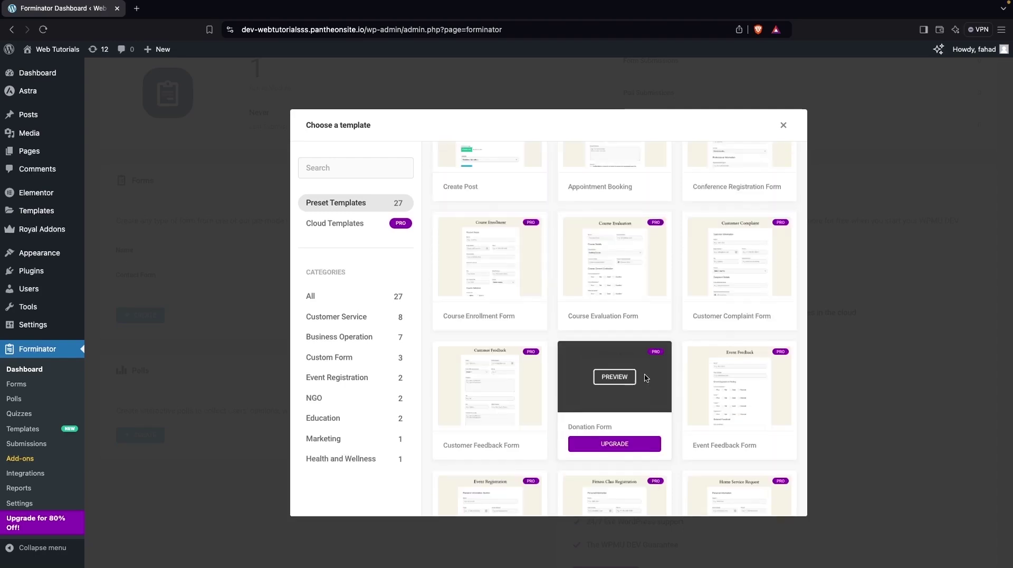
pyautogui.scroll(4, 645, 376)
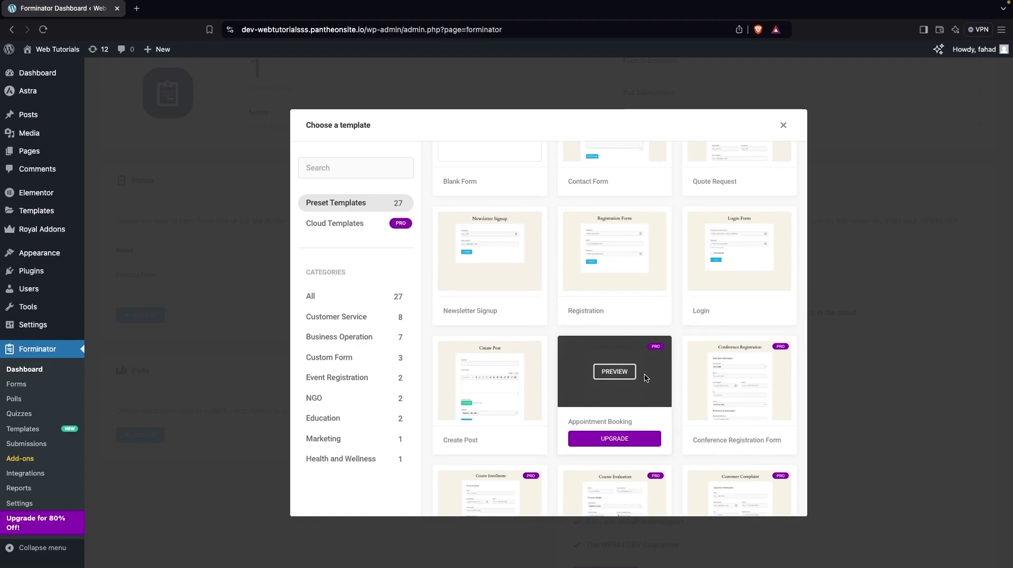
pyautogui.scroll(-7, 645, 376)
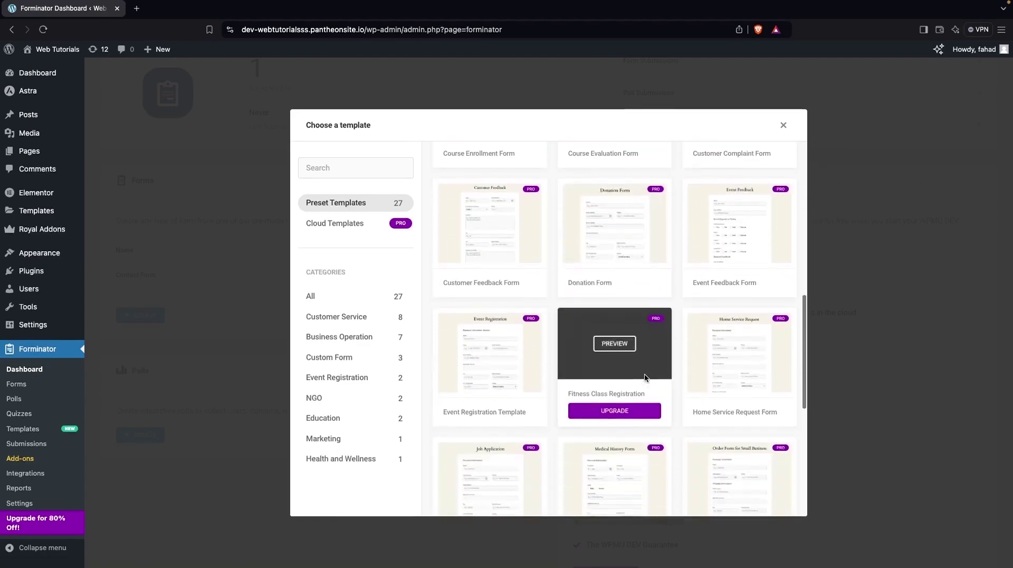
pyautogui.scroll(-5, 644, 375)
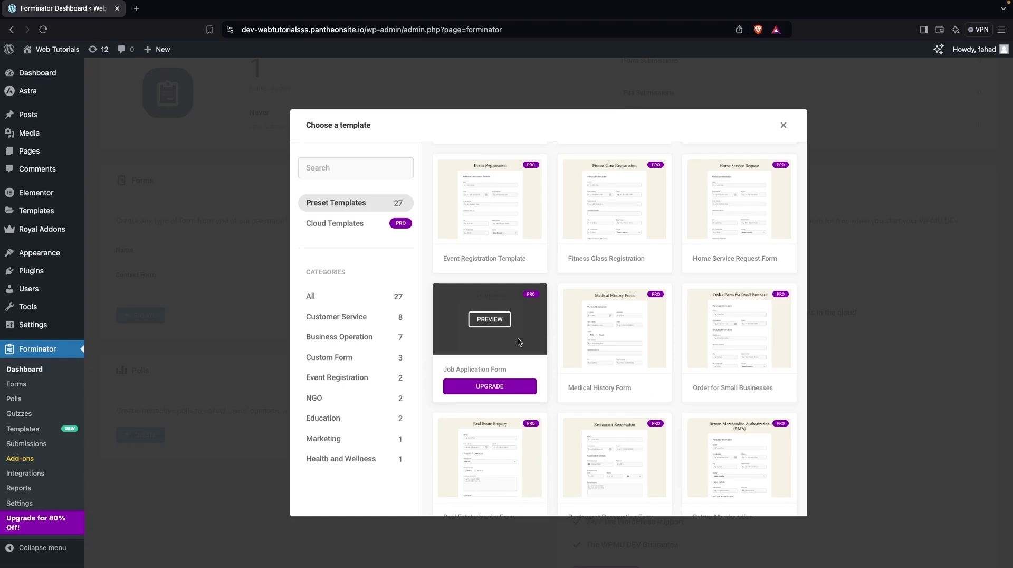
pyautogui.scroll(8, 557, 257)
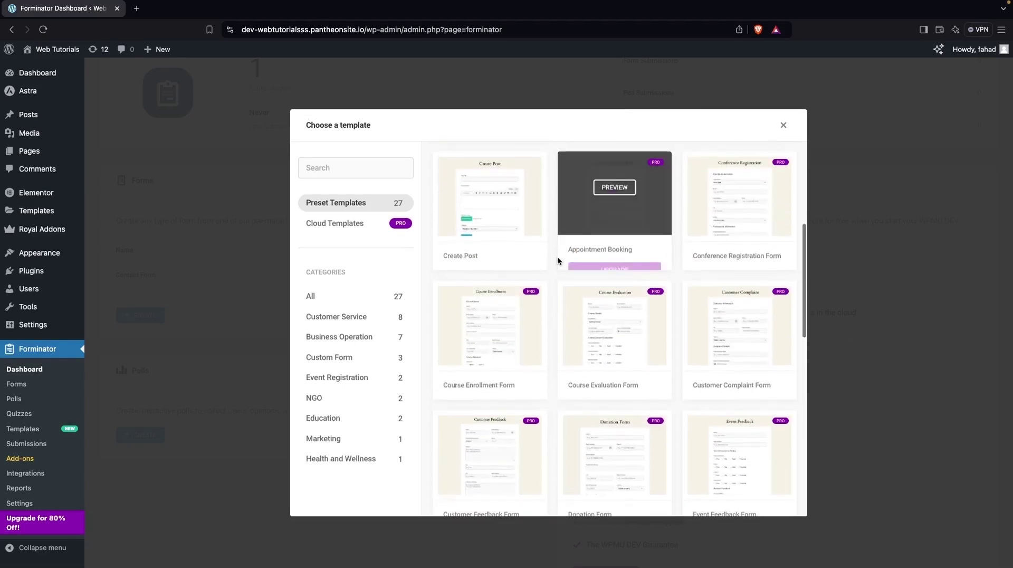
pyautogui.scroll(5, 558, 259)
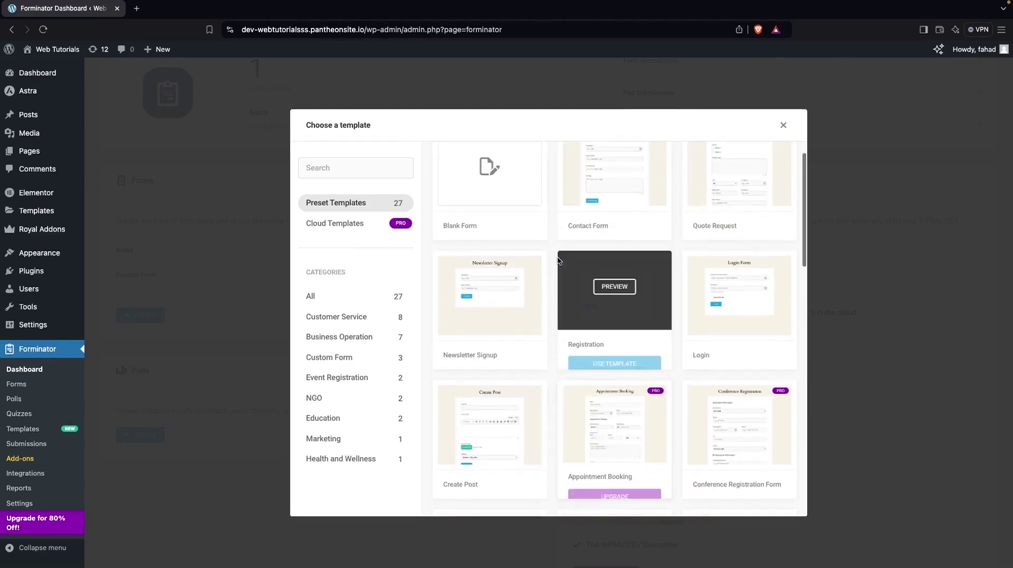
pyautogui.scroll(2, 557, 257)
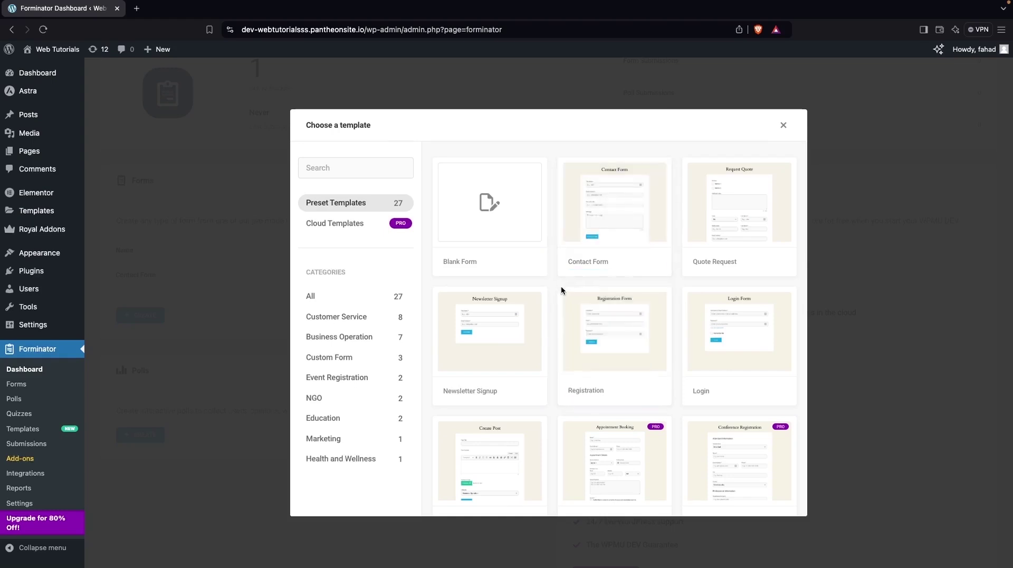
pyautogui.moveTo(559, 302)
# Step: Create a form named 'Job Application Form' from the Contact Form template
pyautogui.moveTo(590, 272)
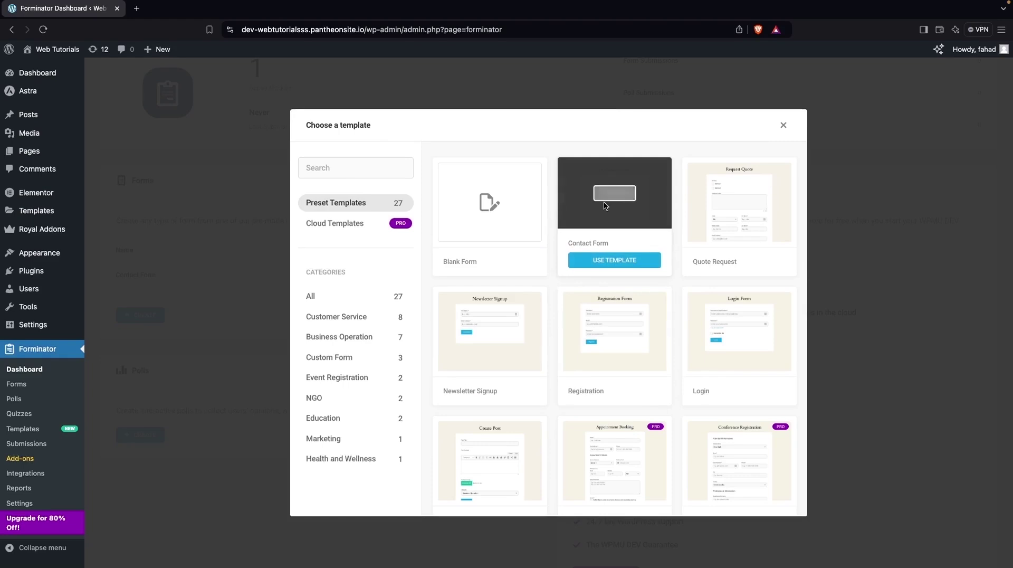
pyautogui.click(589, 264)
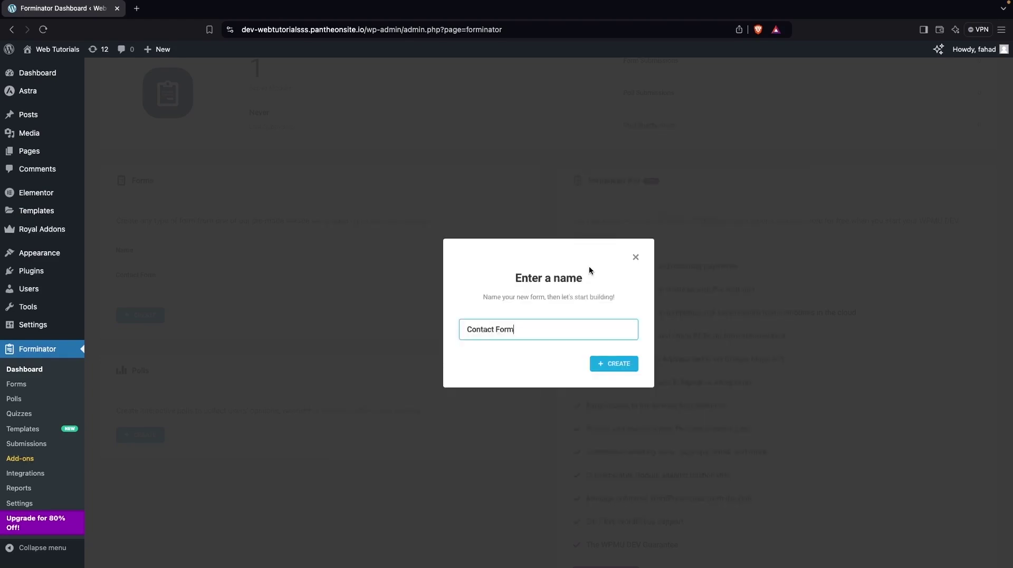
pyautogui.tripleClick(534, 329)
pyautogui.write('Job Application Form')
pyautogui.click(616, 372)
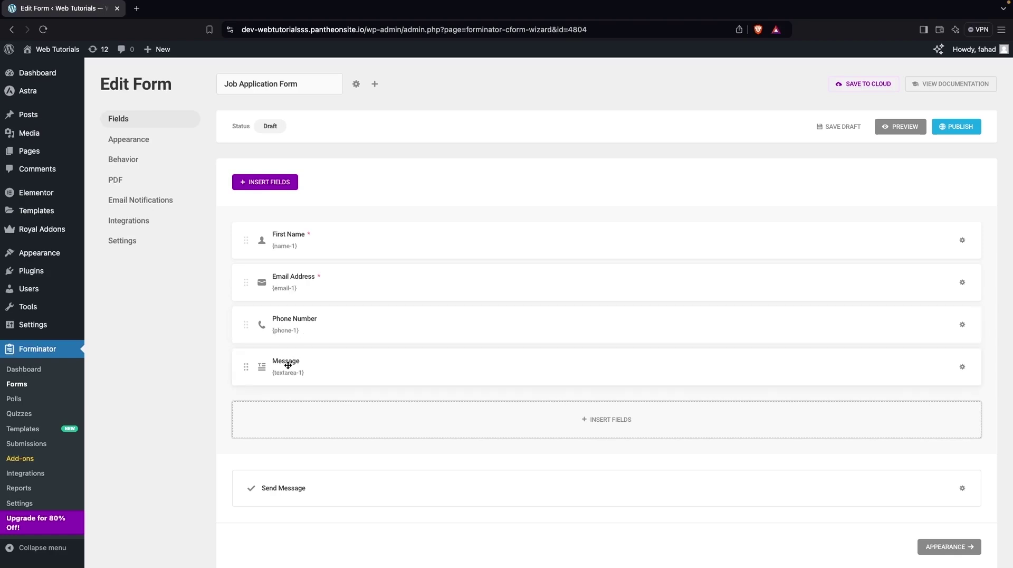
pyautogui.click(301, 238)
# Step: Change the name field's label from 'First Name' to 'Full Name' and apply it
pyautogui.click(425, 319)
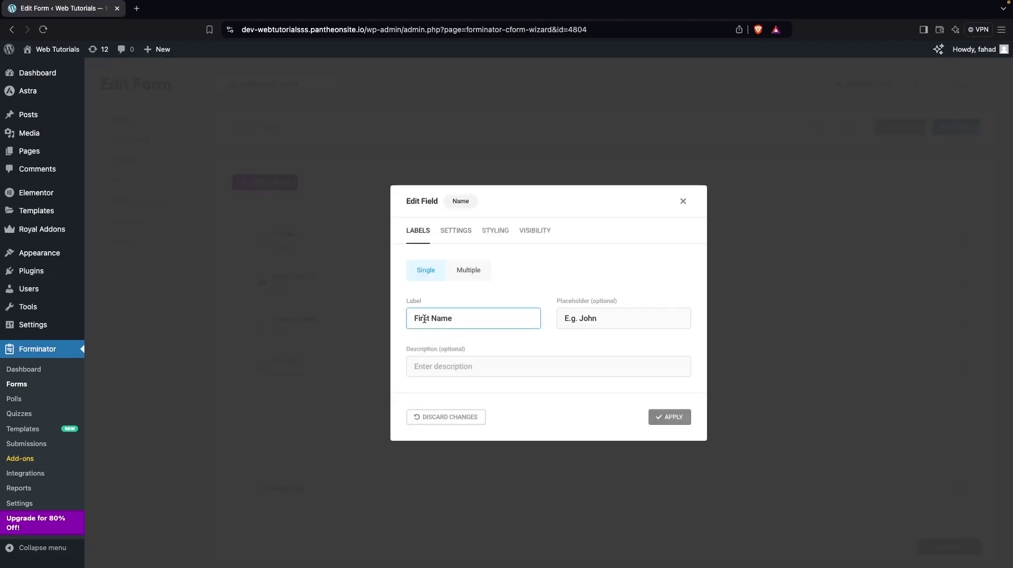
pyautogui.moveTo(429, 318); pyautogui.dragTo(414, 318)
pyautogui.write('Full')
pyautogui.scroll(-1, 496, 319)
pyautogui.click(463, 273)
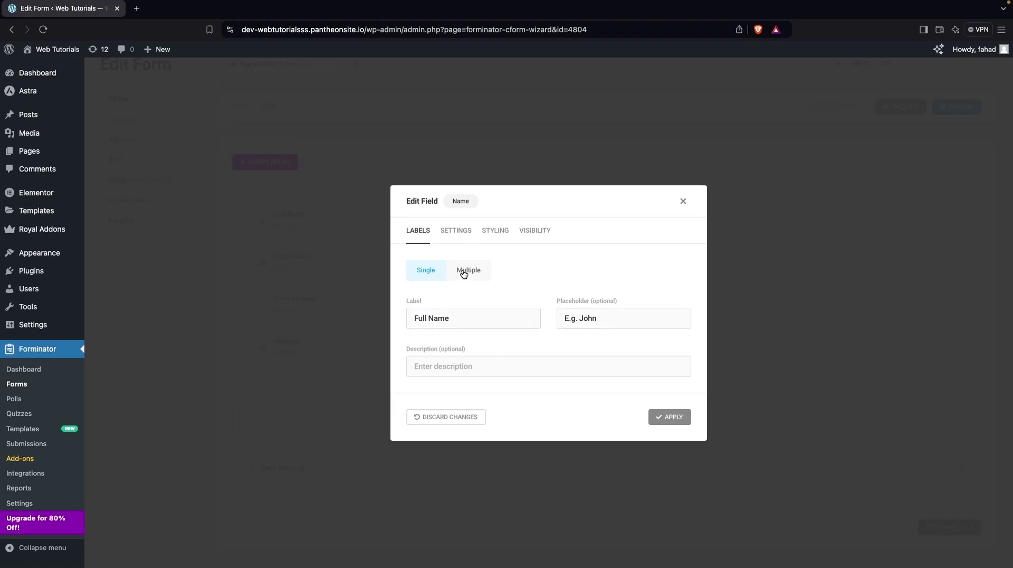
pyautogui.click(461, 231)
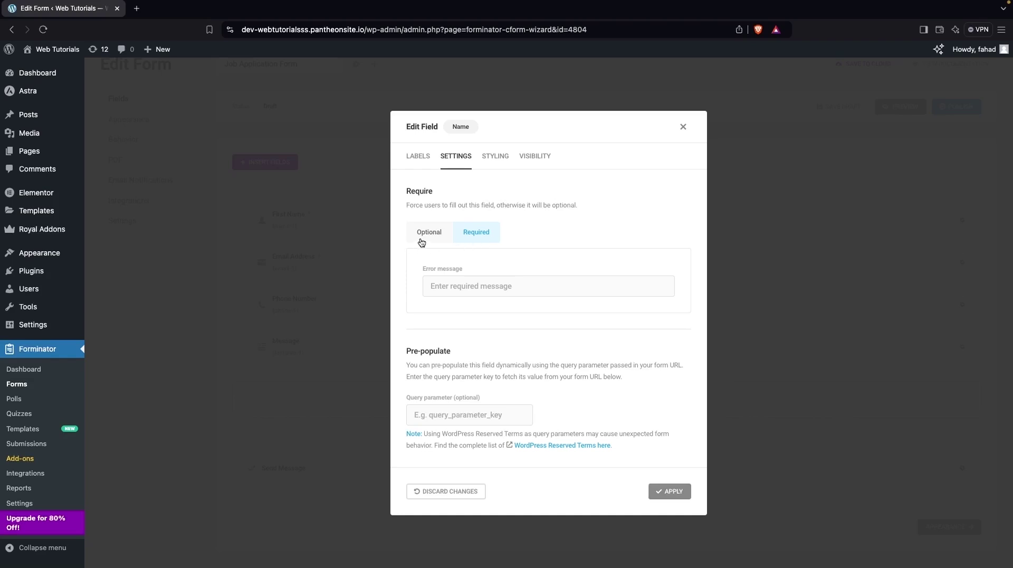
pyautogui.click(495, 156)
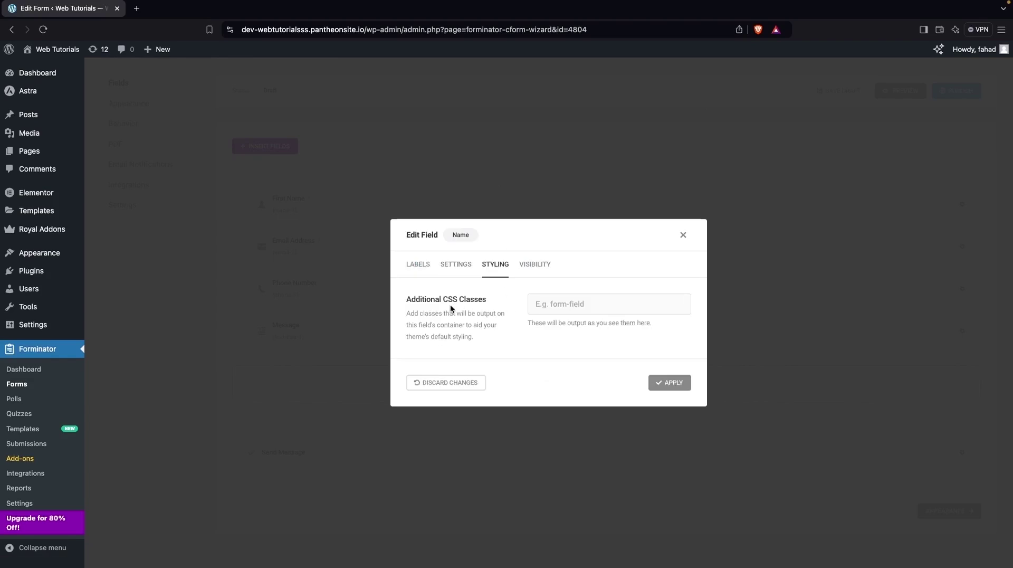
pyautogui.click(541, 270)
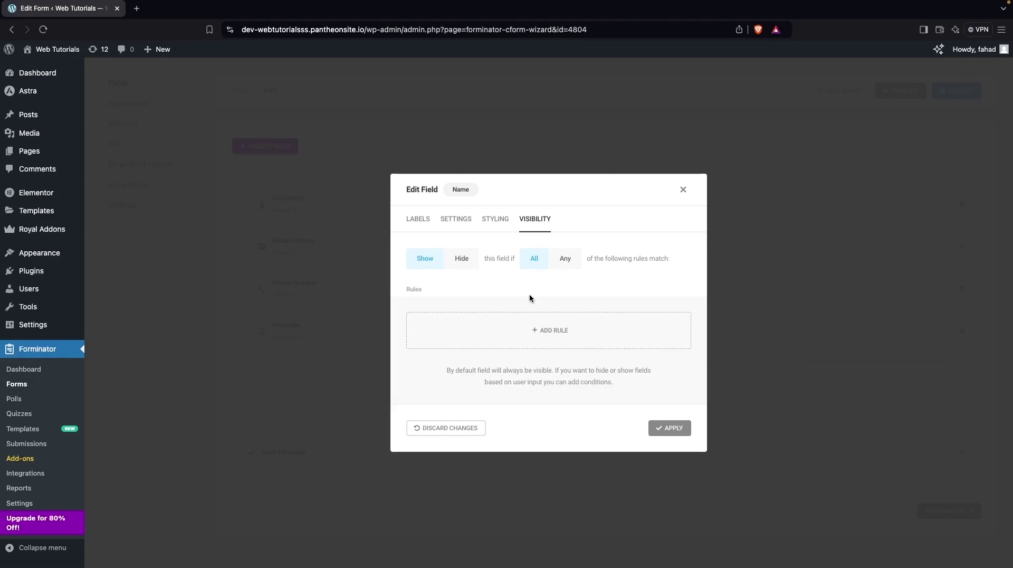
pyautogui.click(419, 223)
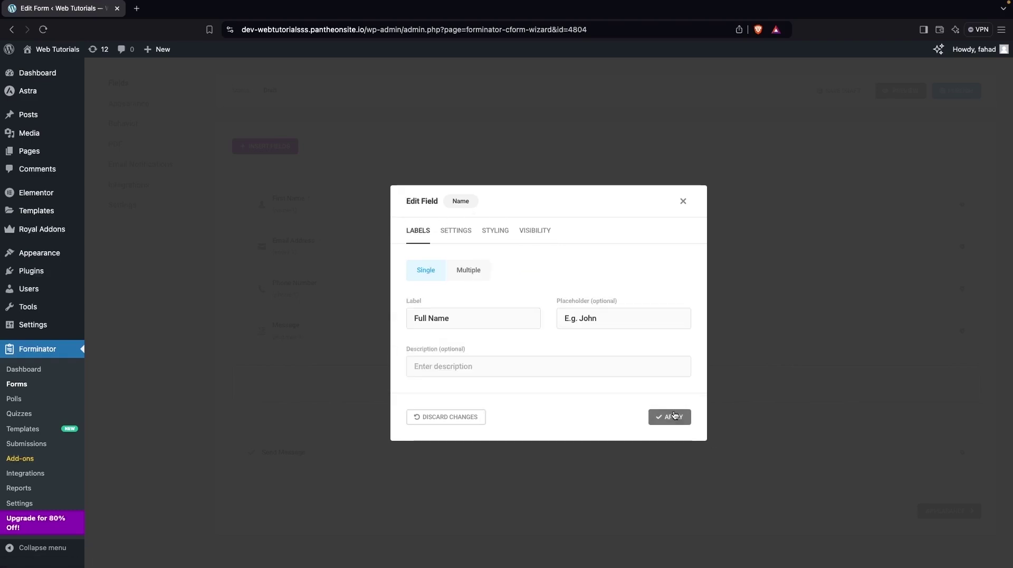
pyautogui.click(674, 415)
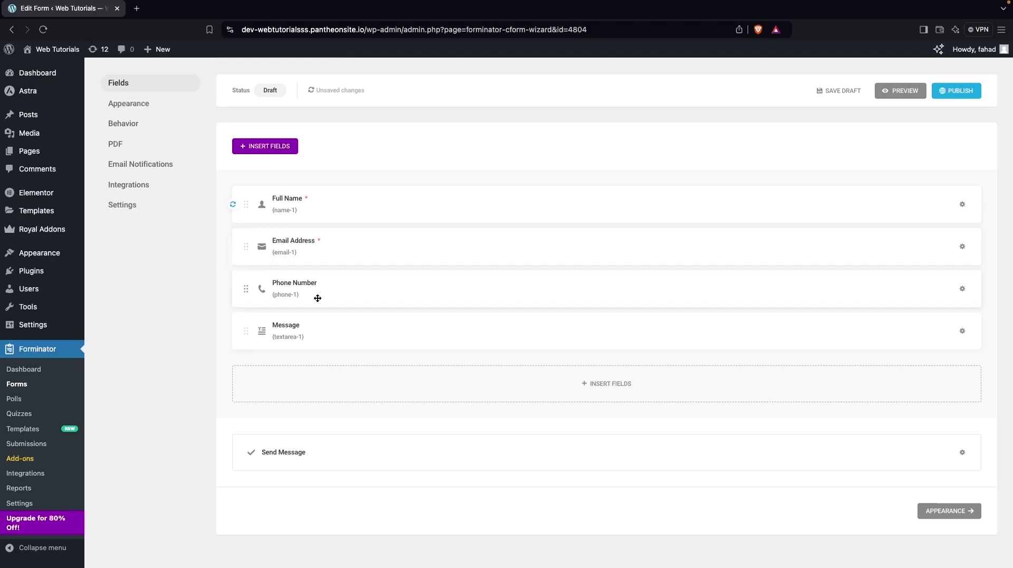
# Step: Make the Phone Number field required and apply the change
pyautogui.click(335, 300)
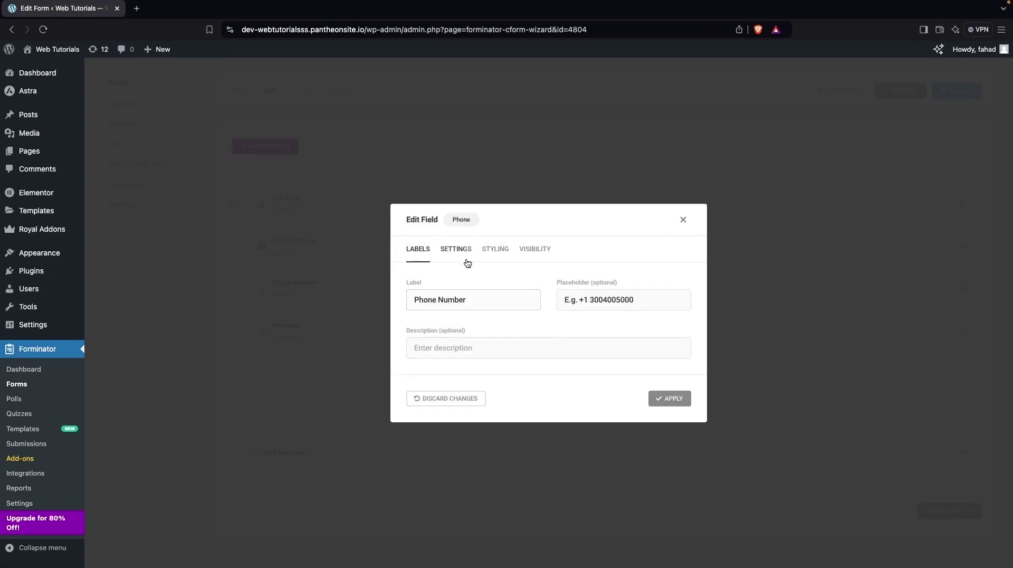
pyautogui.click(465, 250)
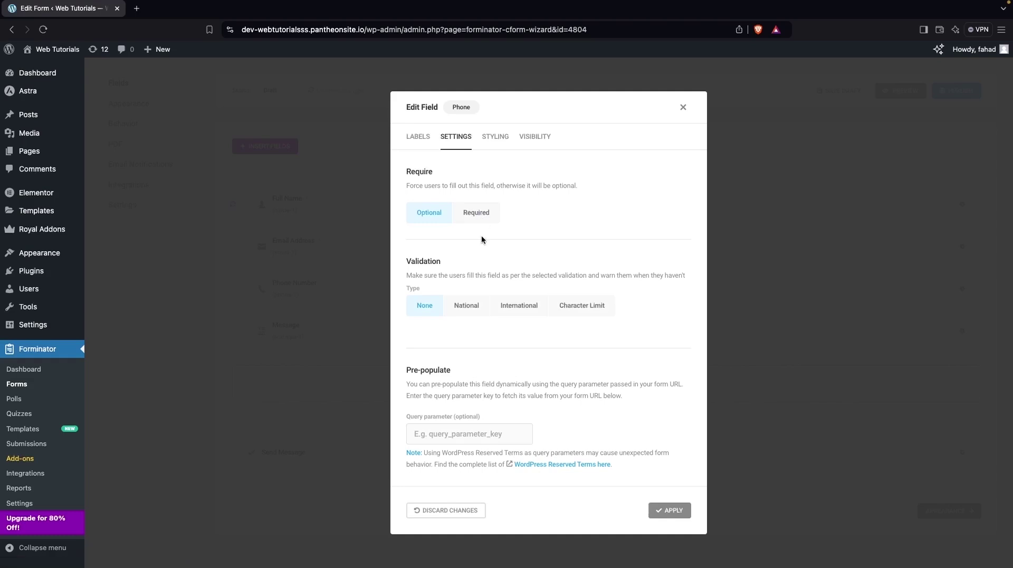
pyautogui.click(487, 214)
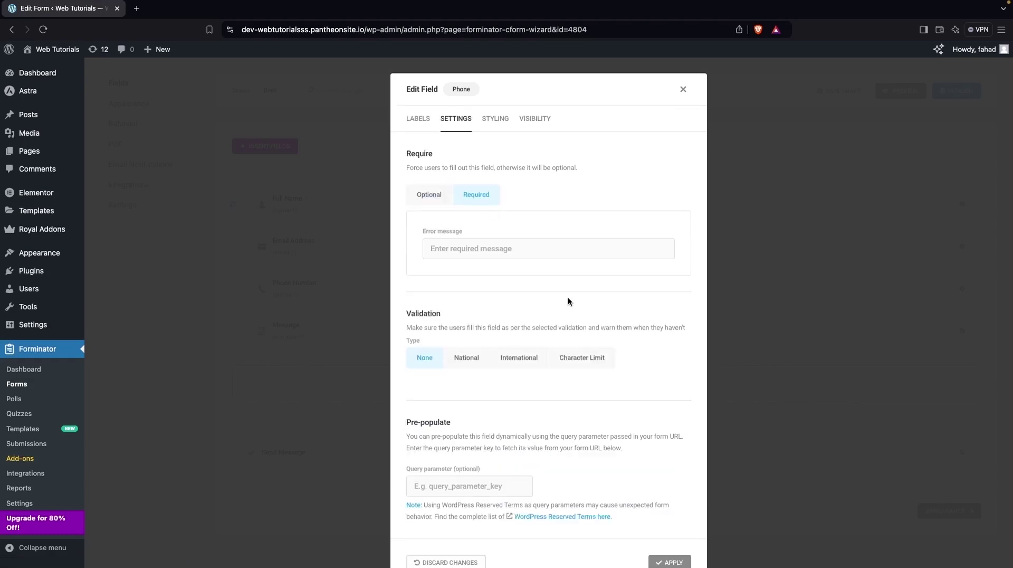
pyautogui.scroll(-1, 568, 297)
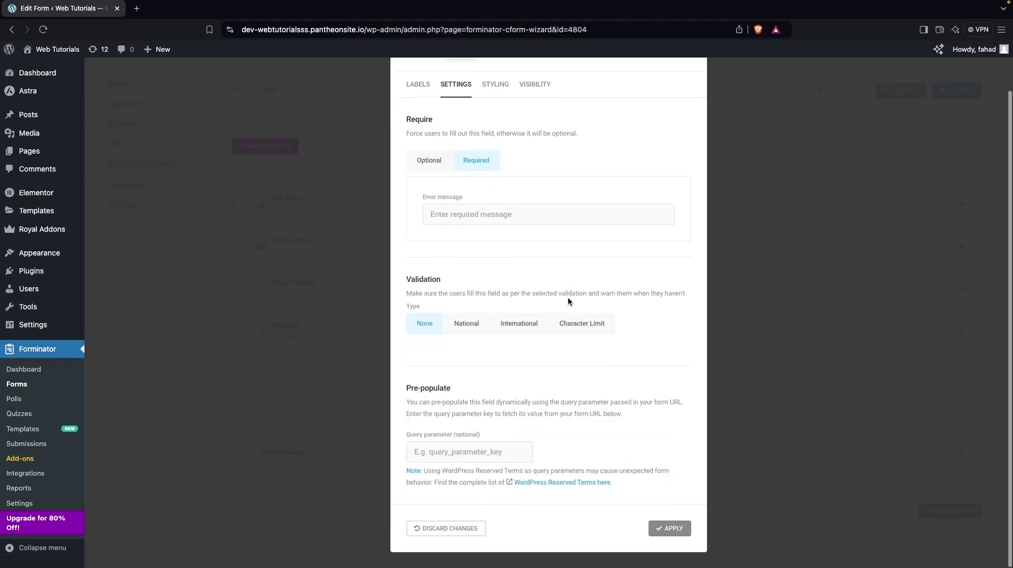
pyautogui.click(670, 529)
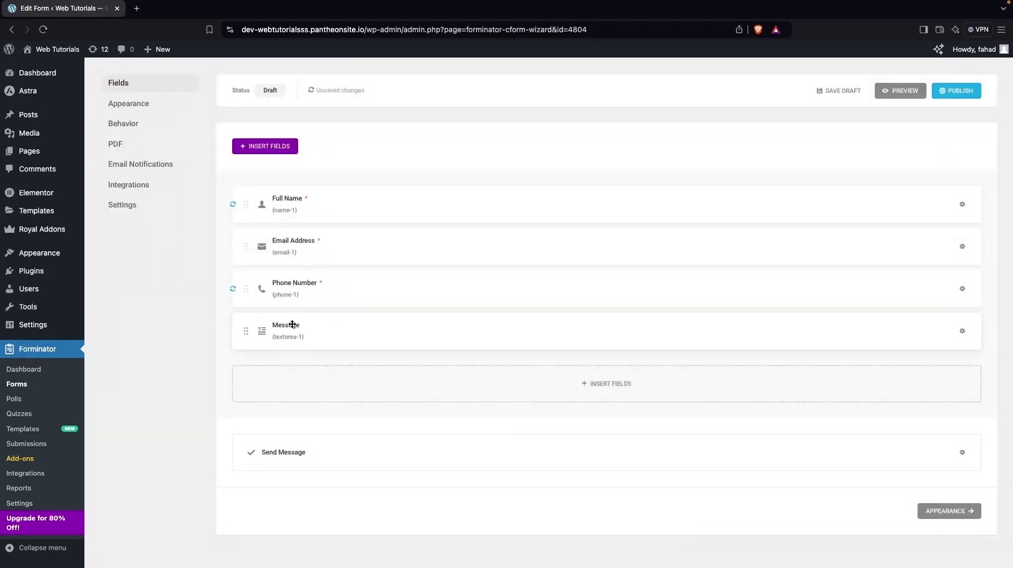
# Step: Relabel the Message field 'Career Goal' and change its placeholder to 'Enter your career goal...'
pyautogui.click(290, 331)
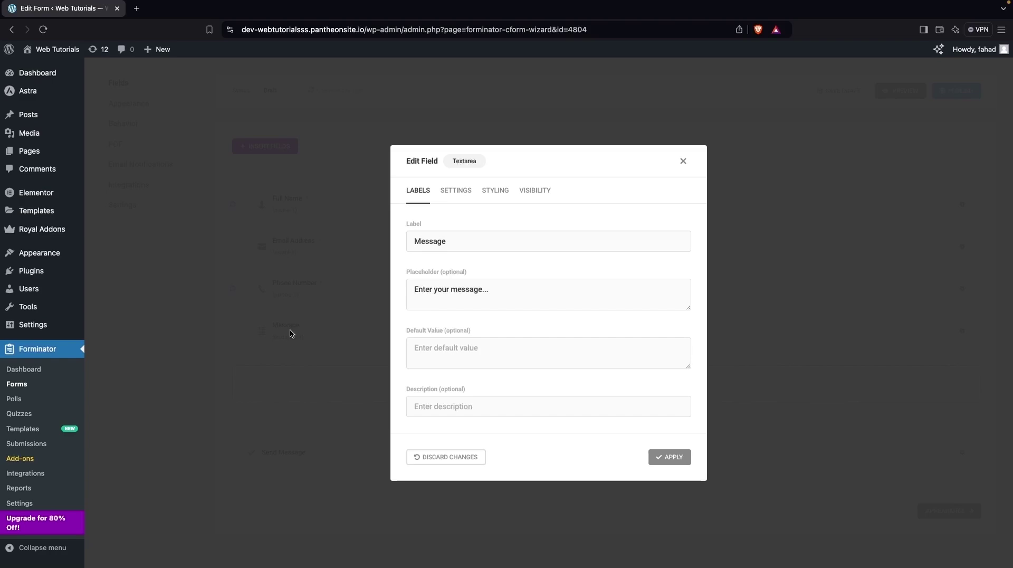
pyautogui.doubleClick(468, 242)
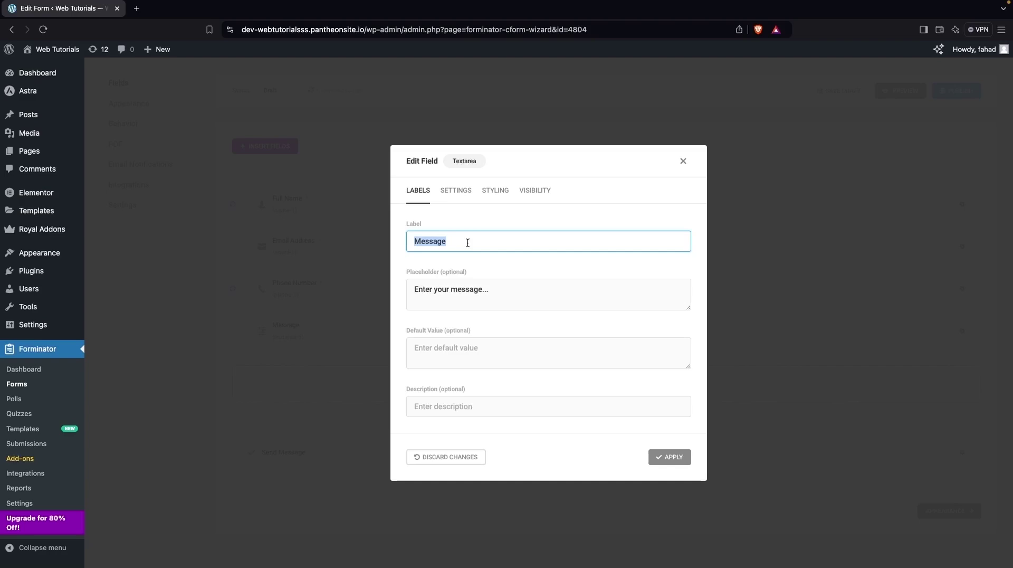
pyautogui.write('Career Goal')
pyautogui.tripleClick(475, 290)
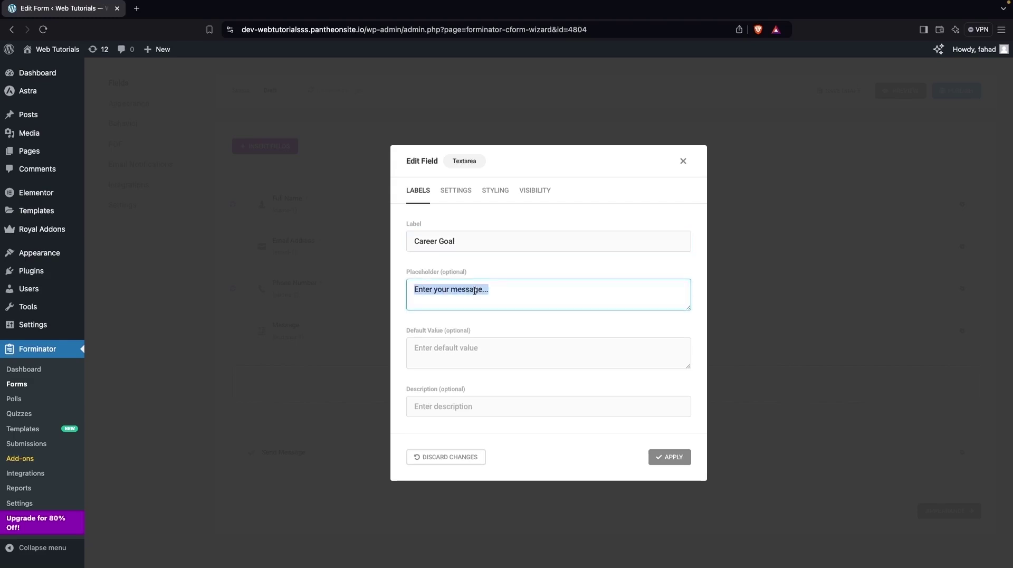
pyautogui.click(486, 290)
pyautogui.moveTo(484, 290); pyautogui.dragTo(451, 290)
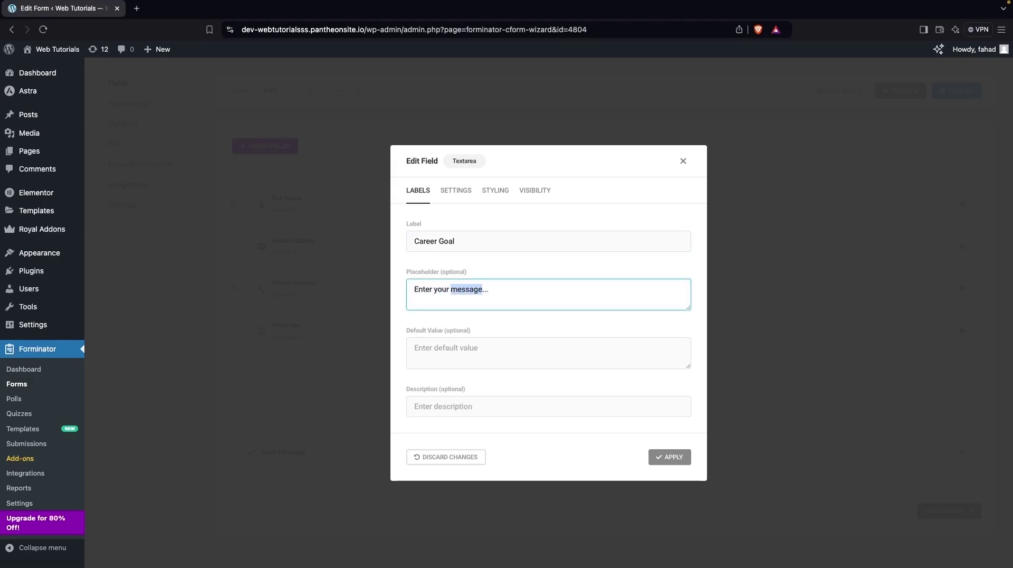
pyautogui.write('career goal')
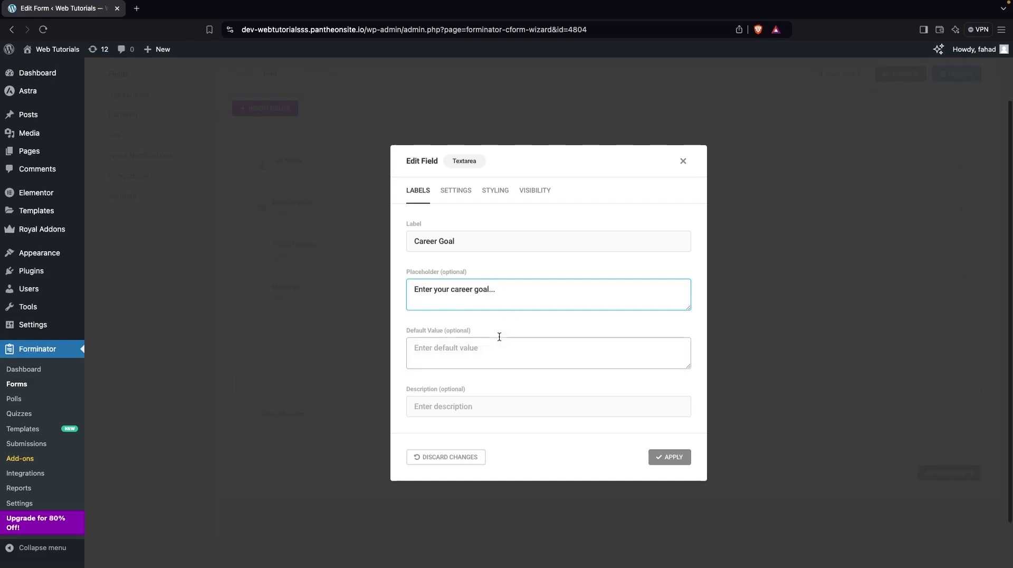
# Step: Review the Career Goal field's Settings, Styling and Visibility tabs and apply the changes
pyautogui.click(457, 191)
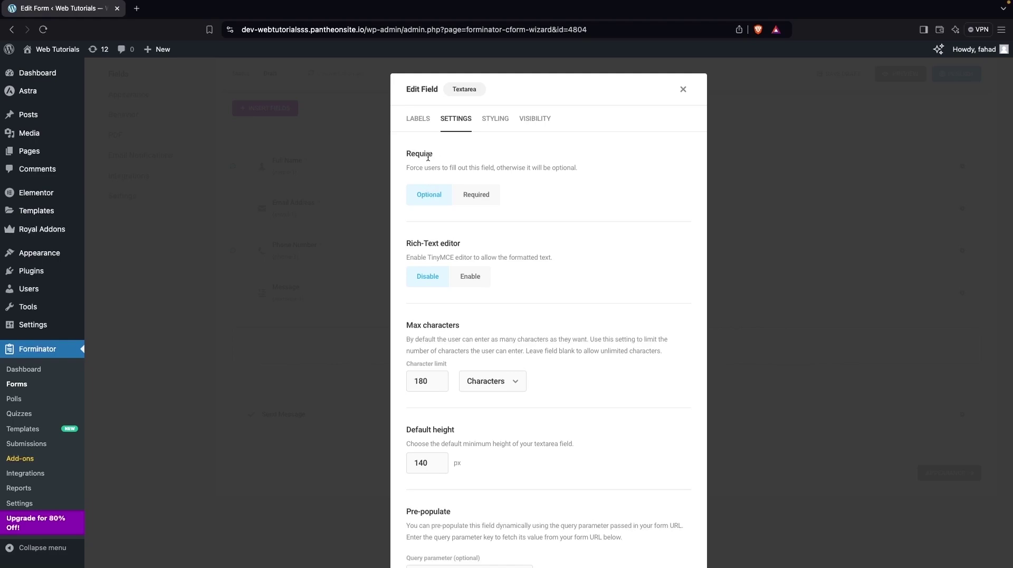
pyautogui.scroll(-1, 452, 326)
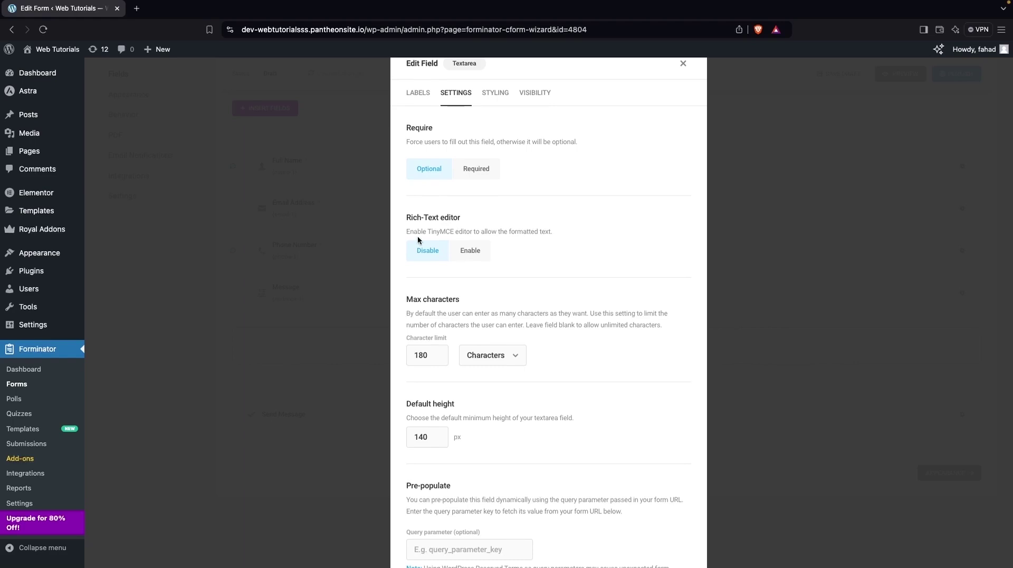
pyautogui.scroll(-2, 472, 270)
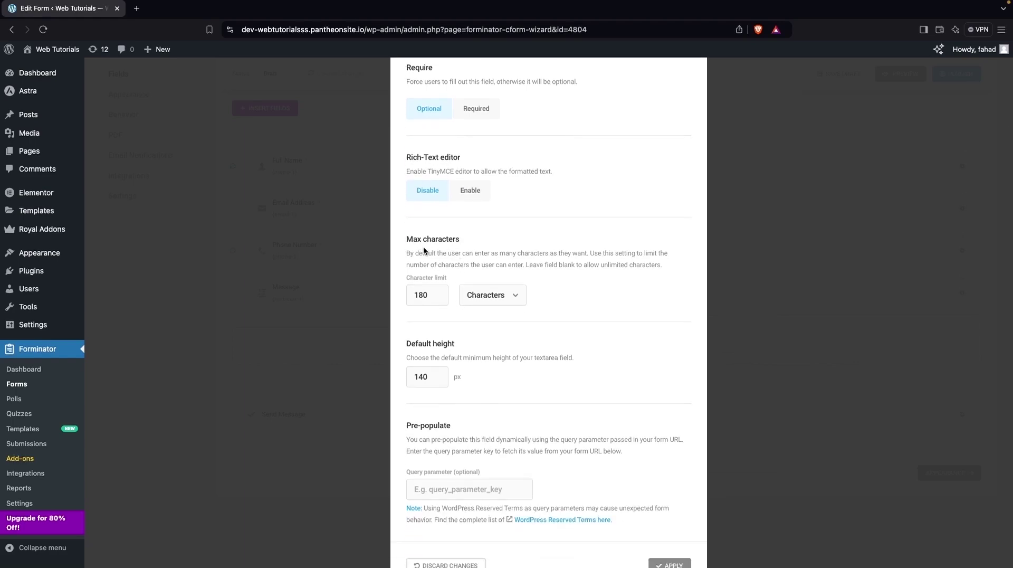
pyautogui.scroll(-1, 449, 245)
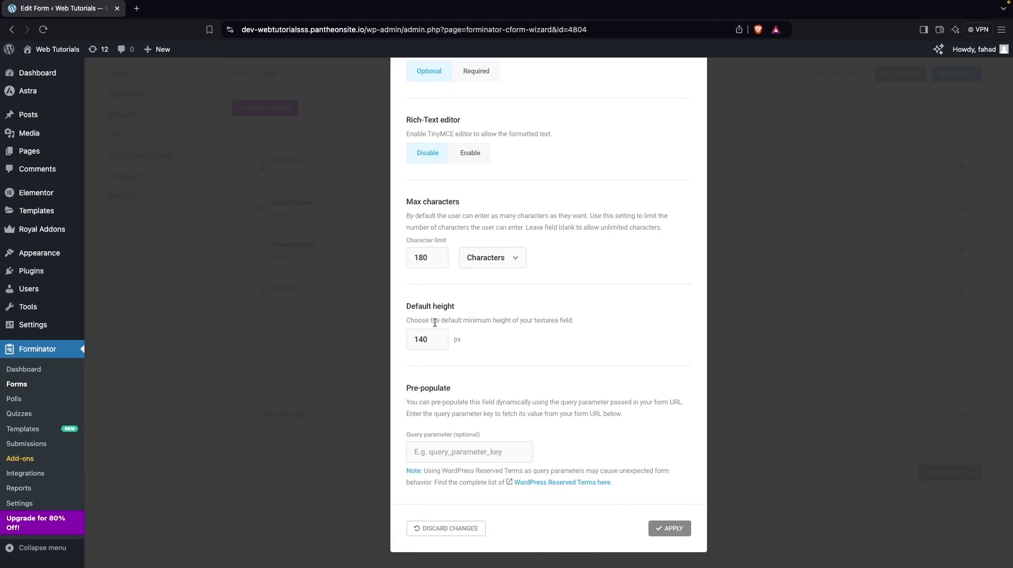
pyautogui.click(494, 330)
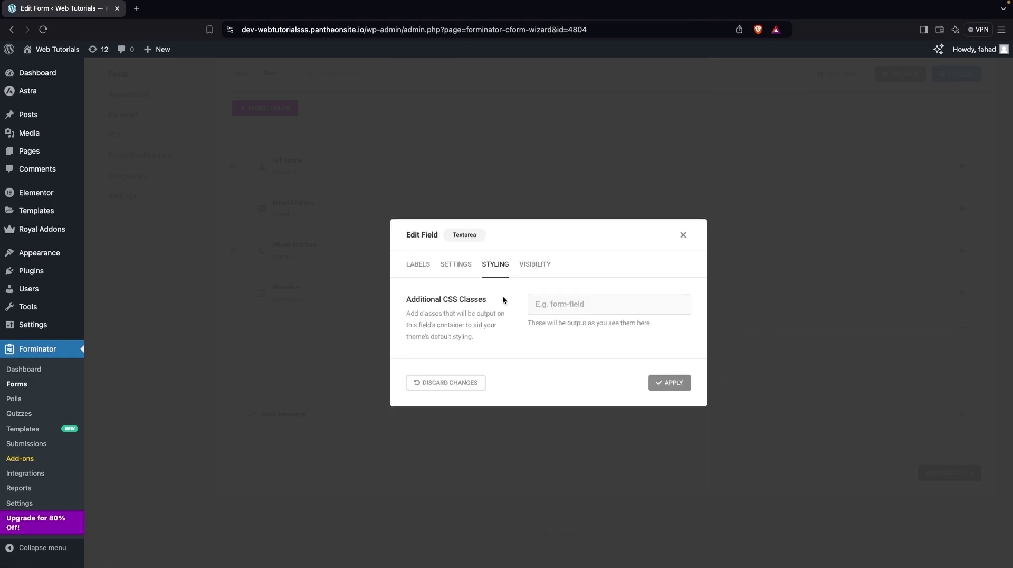
pyautogui.click(544, 263)
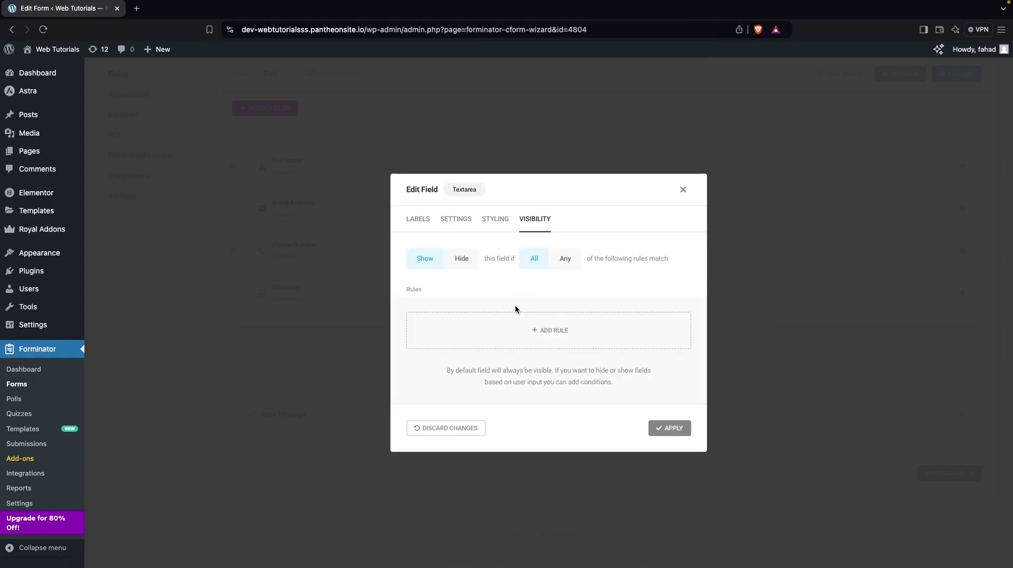
pyautogui.click(417, 219)
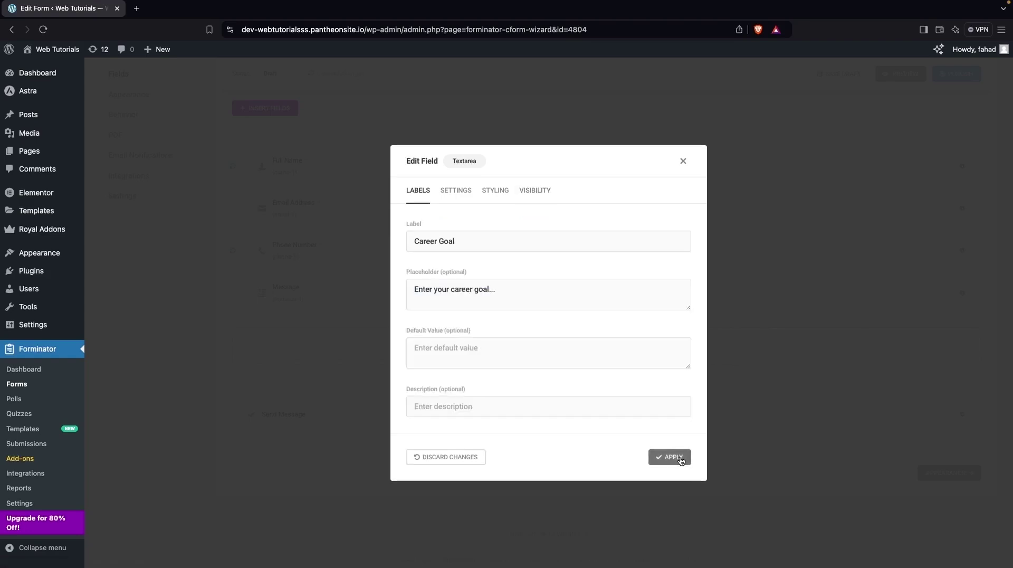
pyautogui.click(680, 458)
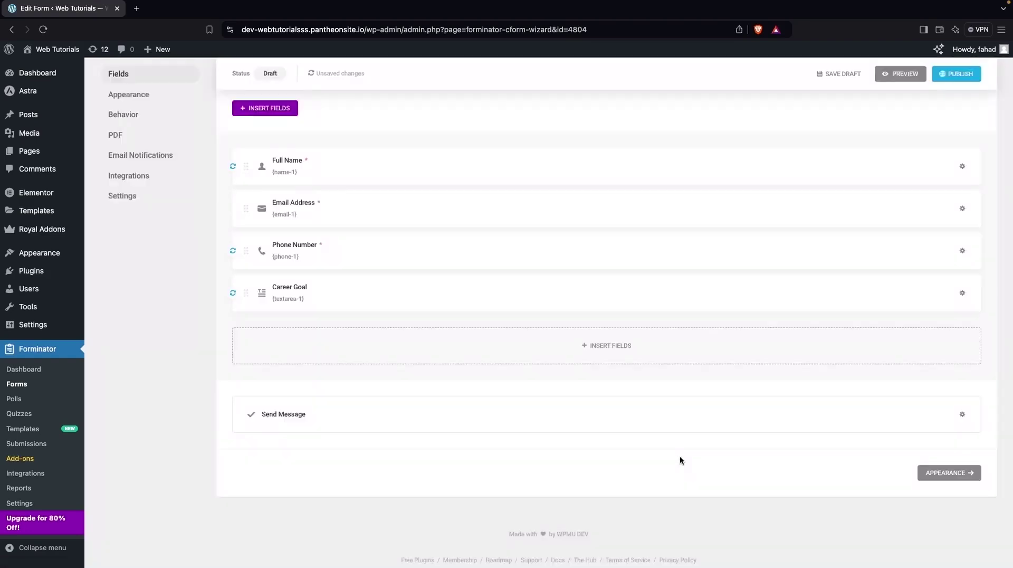
pyautogui.click(576, 344)
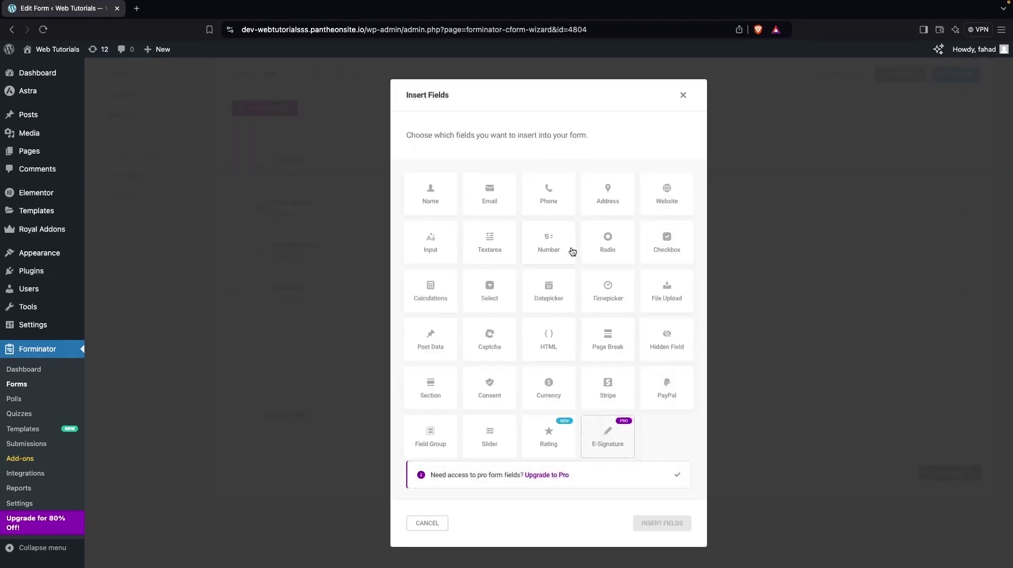
# Step: Add a required Input field labelled 'Position Applying for'
pyautogui.click(430, 243)
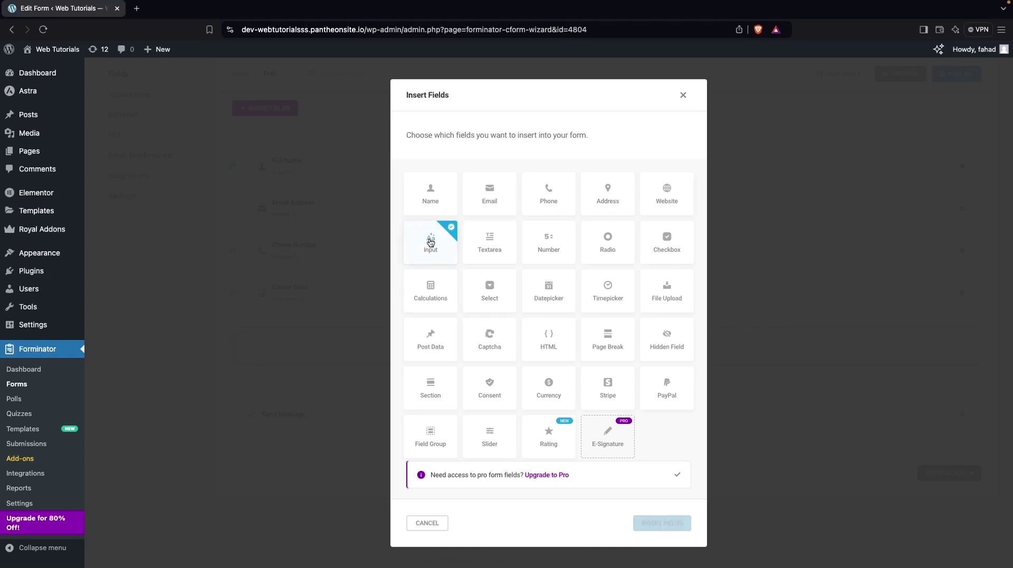
pyautogui.click(658, 523)
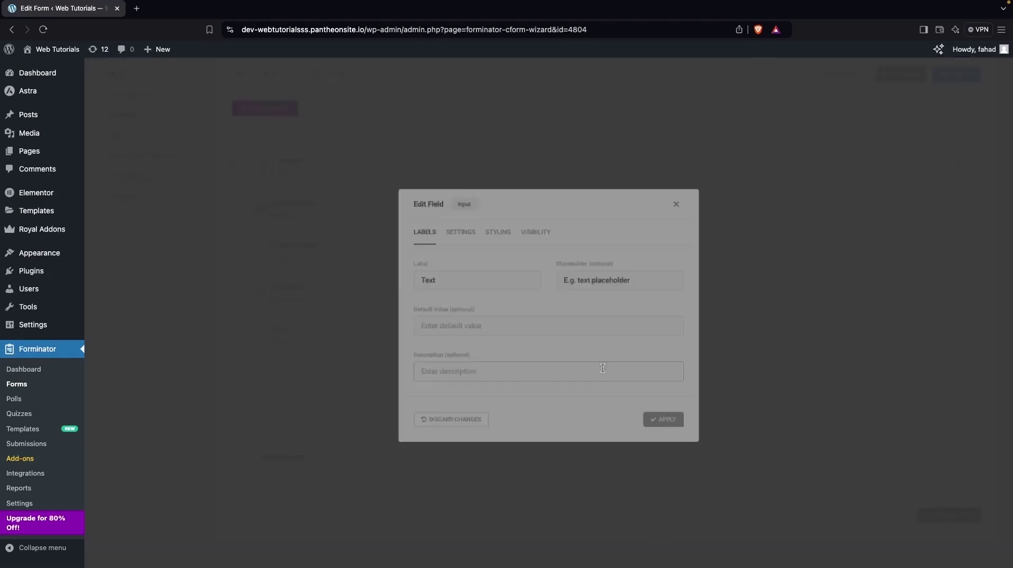
pyautogui.doubleClick(482, 272)
pyautogui.write('P')
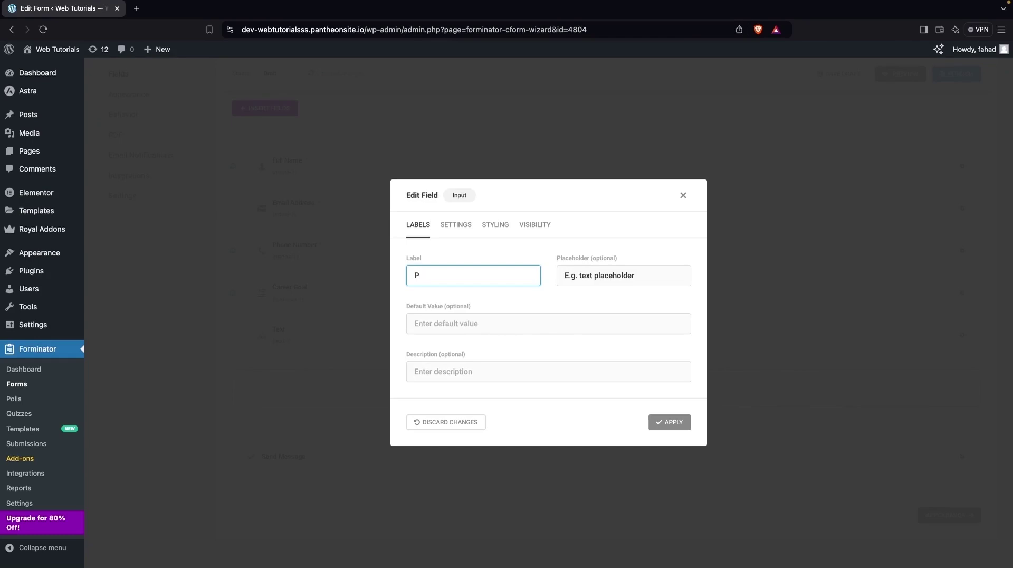
pyautogui.write('osition Applying for')
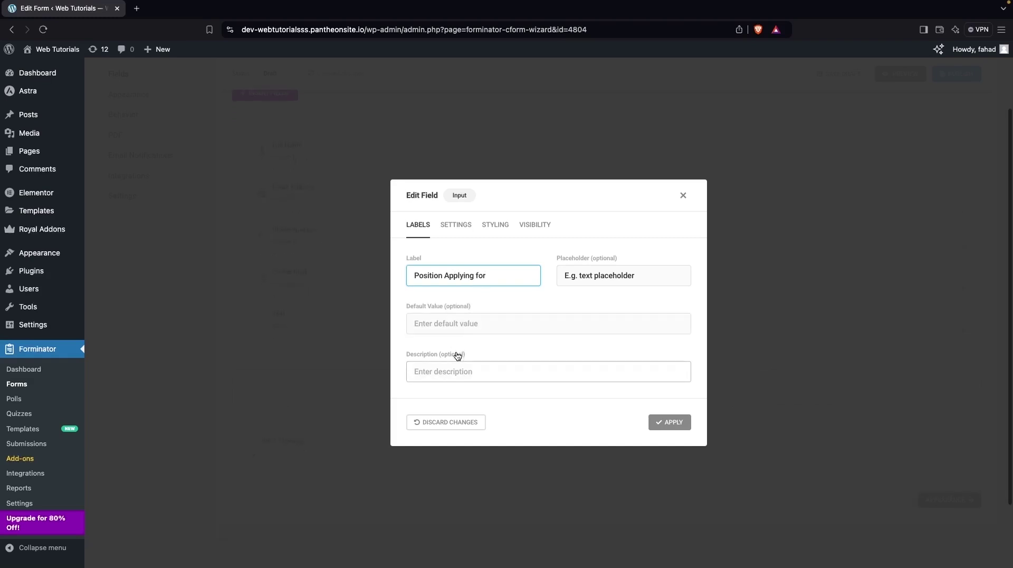
pyautogui.click(456, 226)
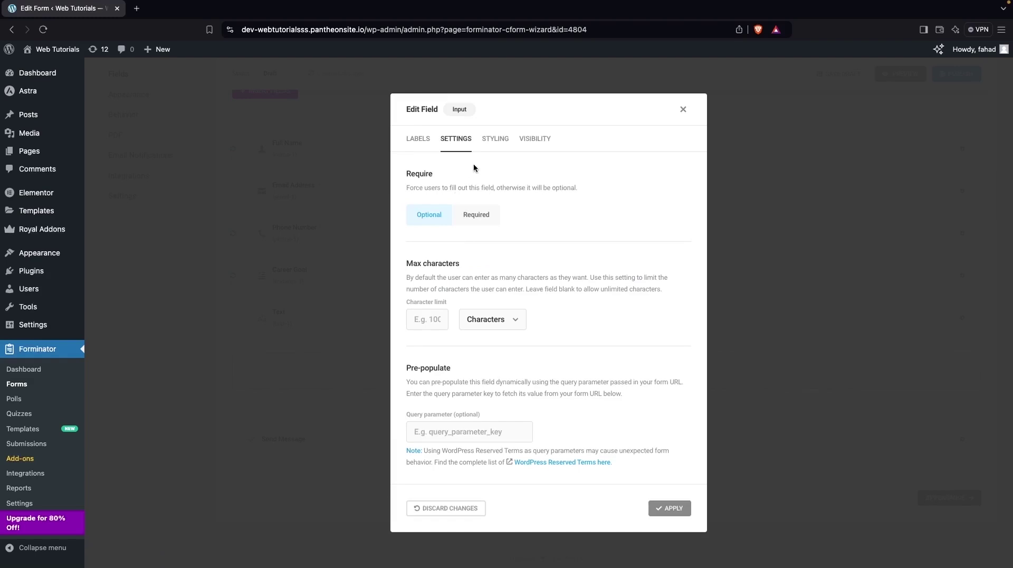
pyautogui.click(501, 143)
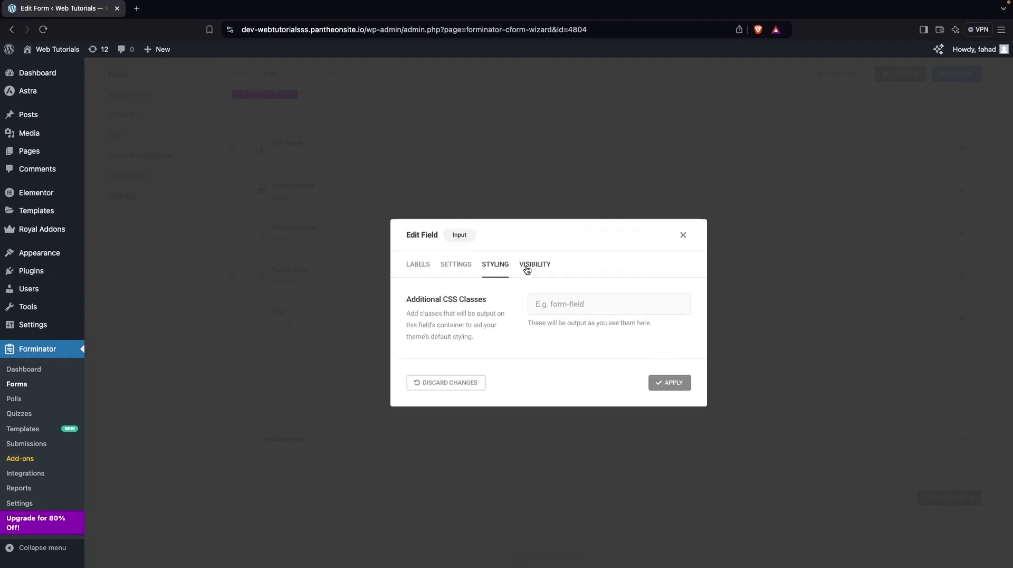
pyautogui.click(448, 274)
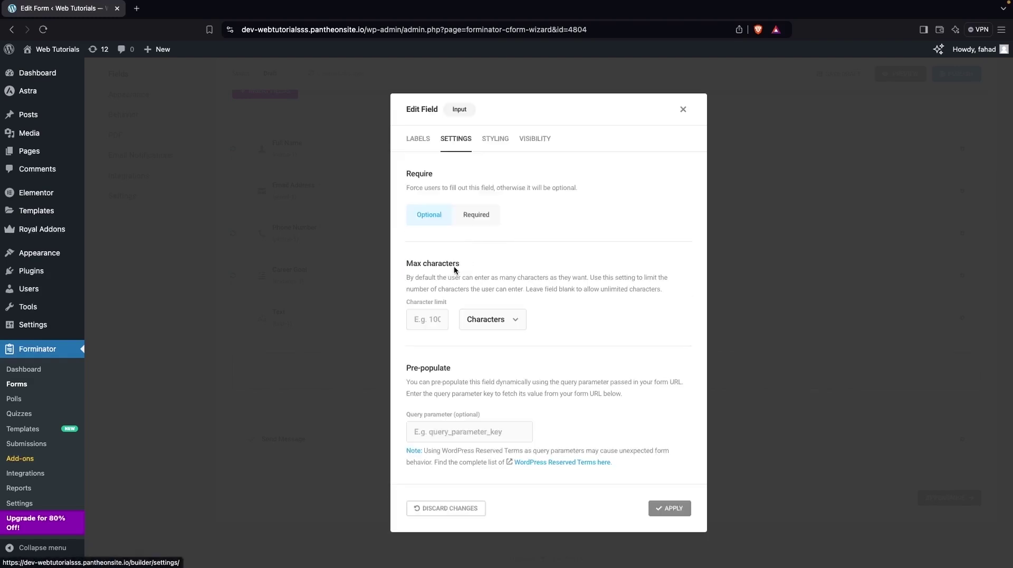
pyautogui.click(482, 214)
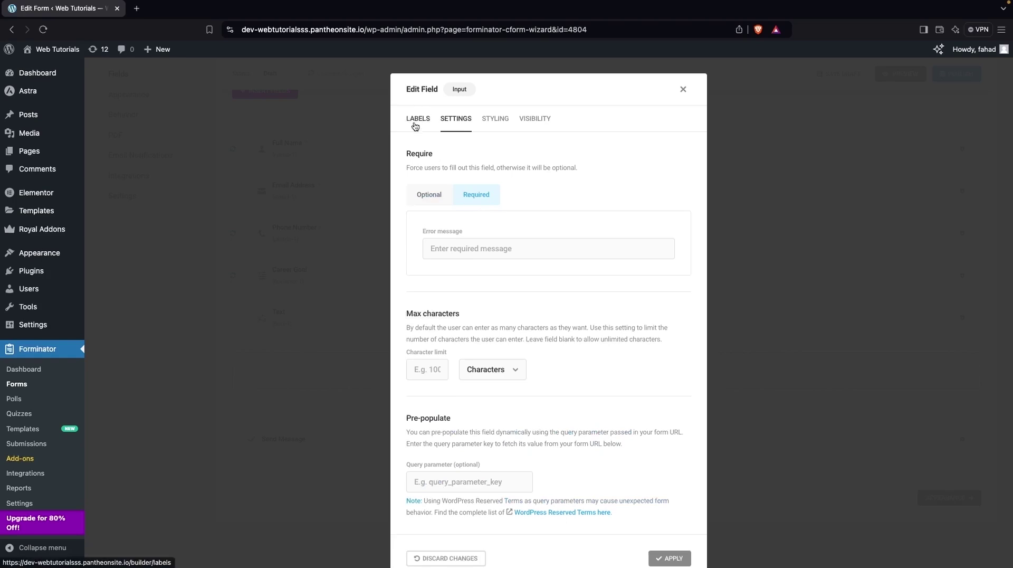
# Step: Set its placeholder to 'Write down the name of position you are applying for' and move it above Career Goal
pyautogui.click(417, 120)
pyautogui.click(637, 277)
pyautogui.tripleClick(637, 277)
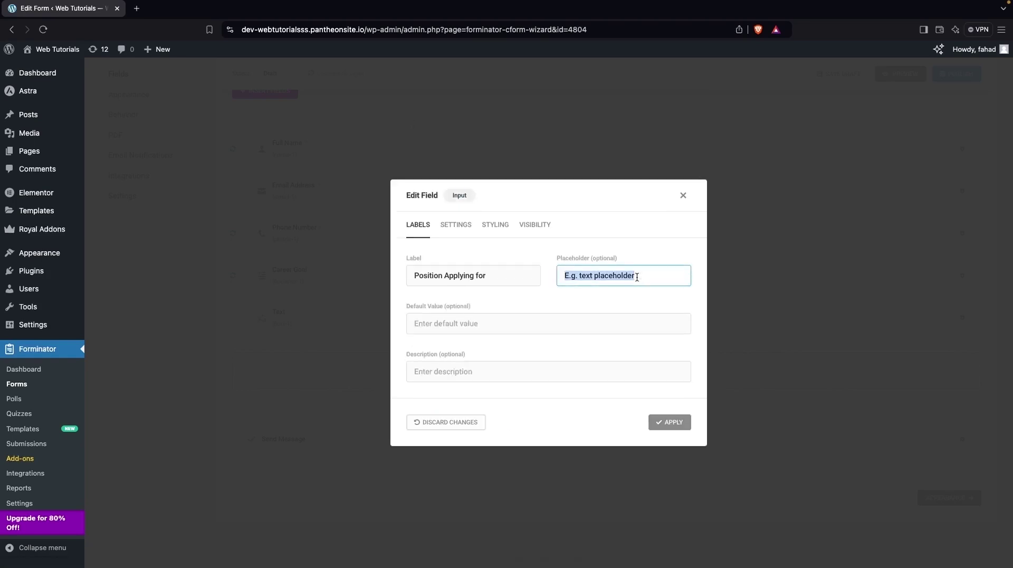
pyautogui.write('Write down the name of position ')
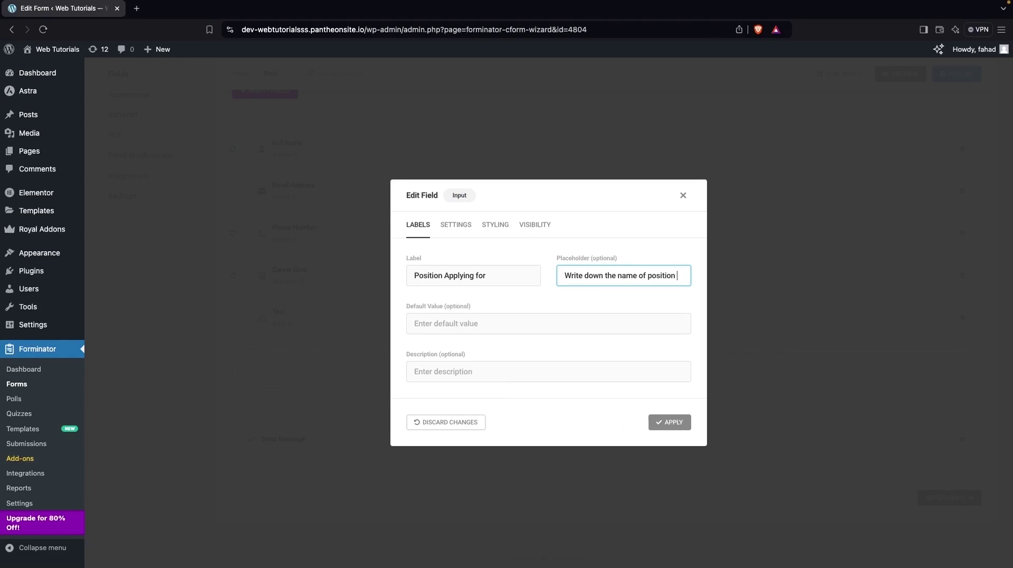
pyautogui.write('you are')
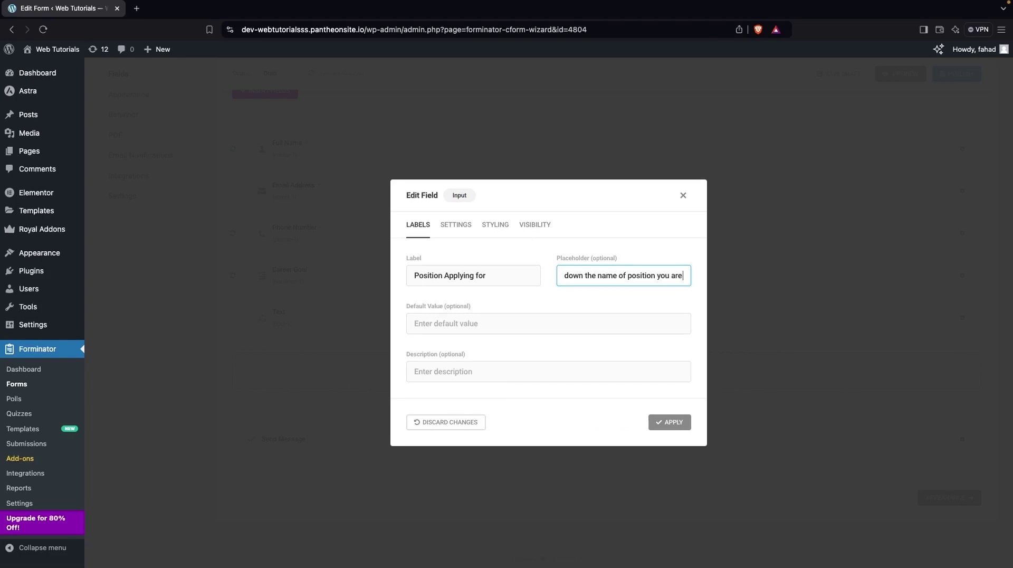
pyautogui.write(' applying for')
pyautogui.click(667, 423)
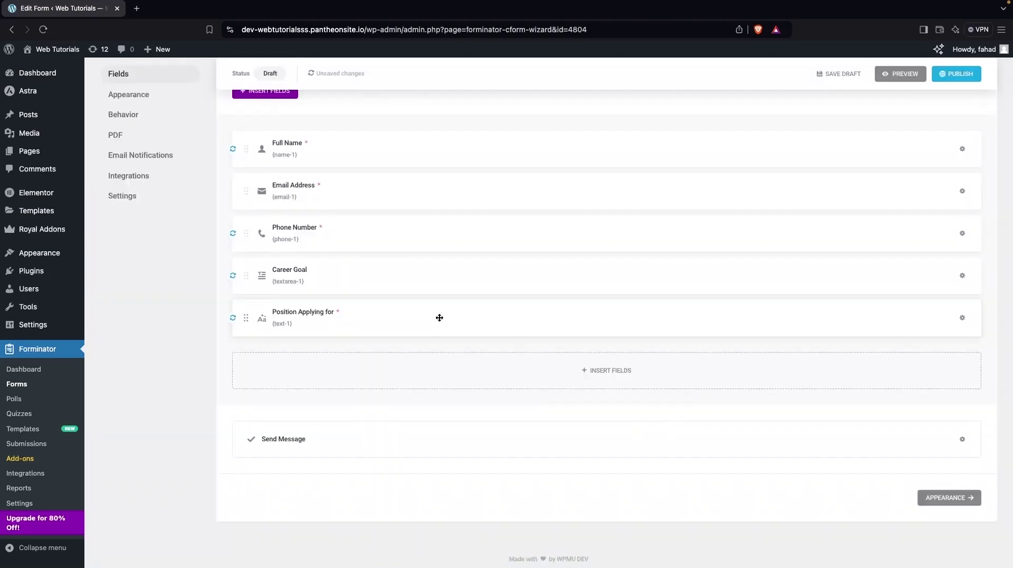
pyautogui.moveTo(439, 317); pyautogui.dragTo(437, 254)
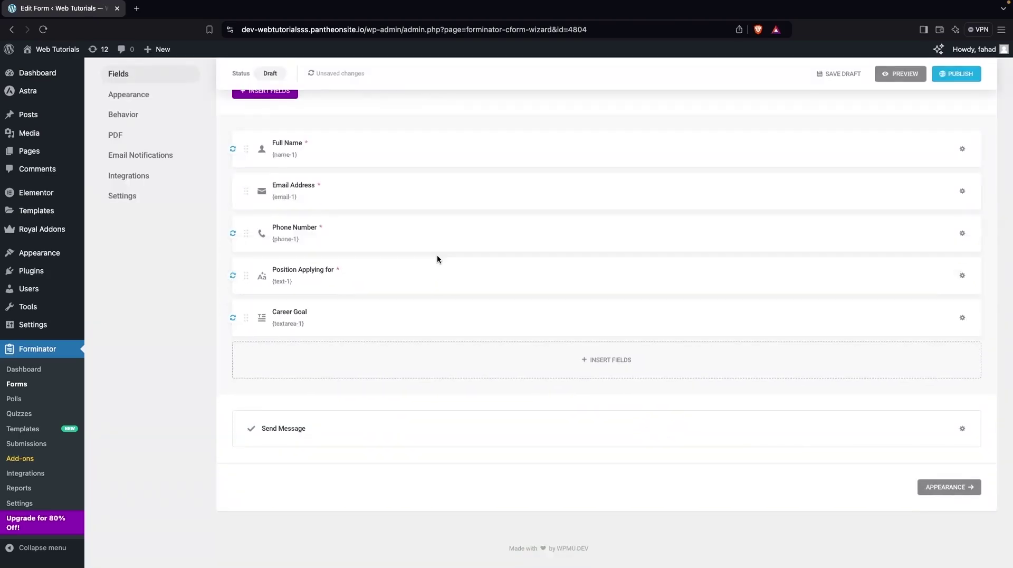
# Step: Add a File Upload field labelled 'Upload CV'
pyautogui.click(611, 361)
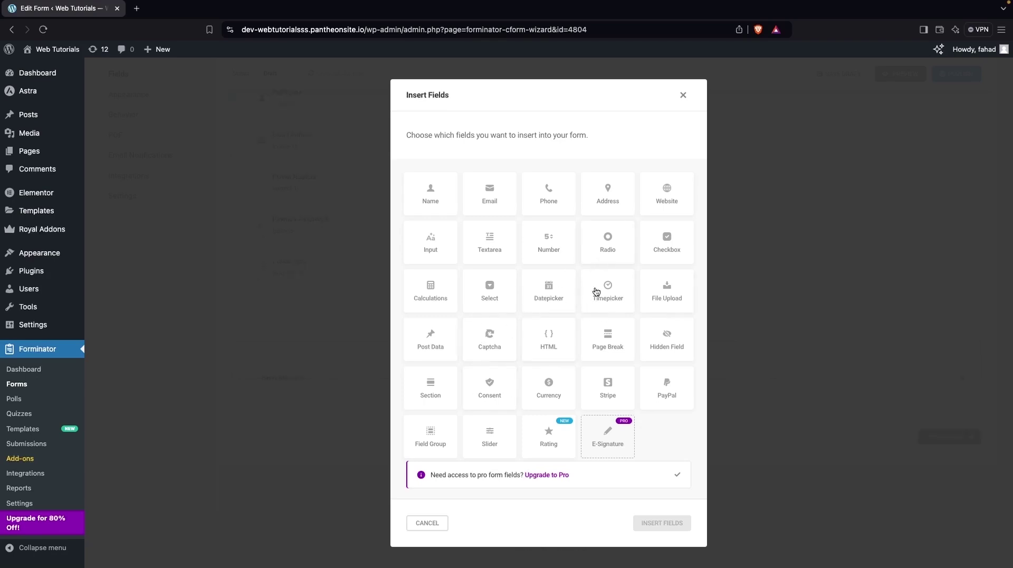
pyautogui.click(677, 302)
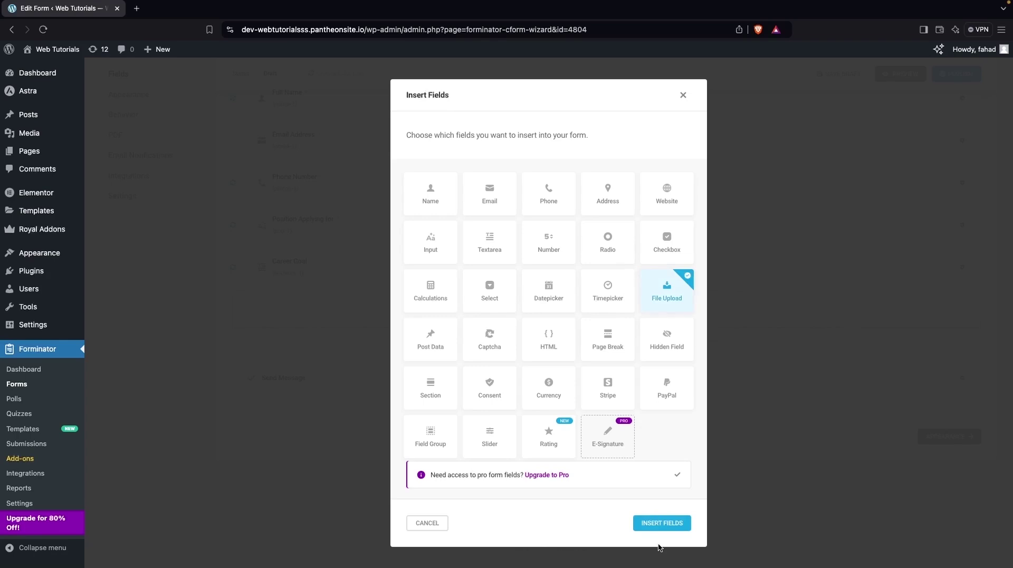
pyautogui.click(675, 531)
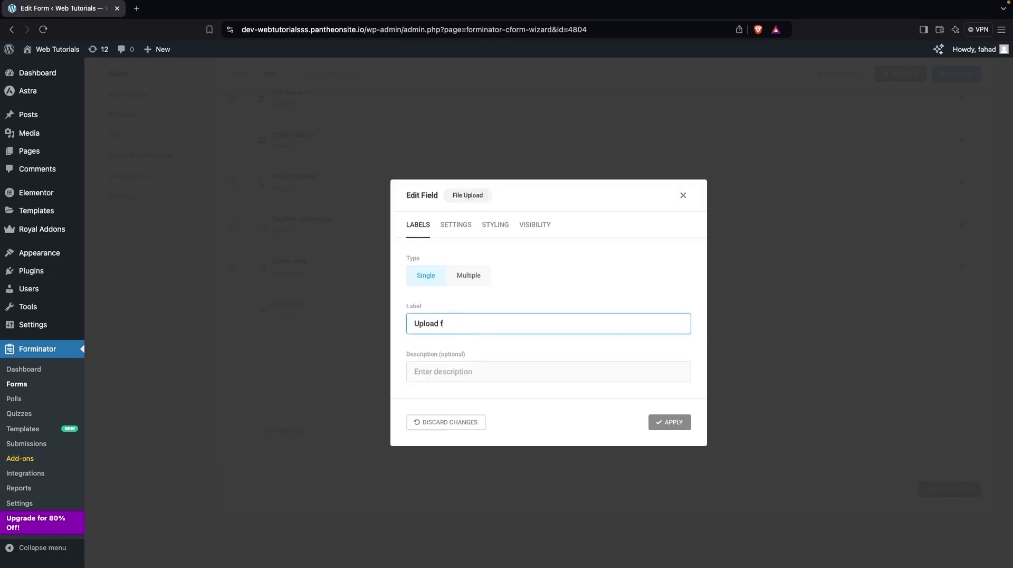
pyautogui.press('BackSpace')
pyautogui.write('CV')
# Step: Restrict the upload to specific file types and untick every file type category
pyautogui.click(456, 224)
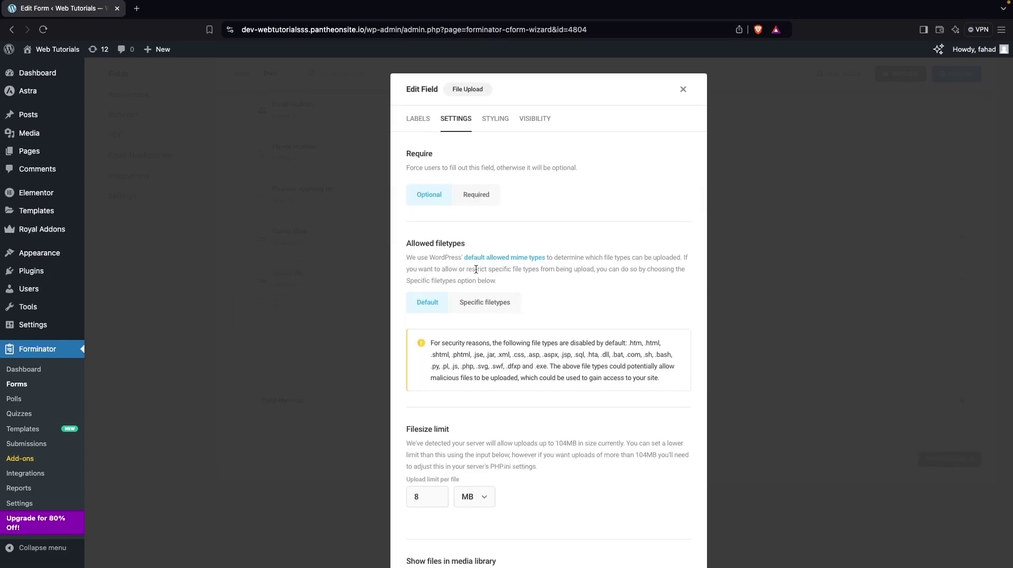
pyautogui.scroll(-2, 463, 273)
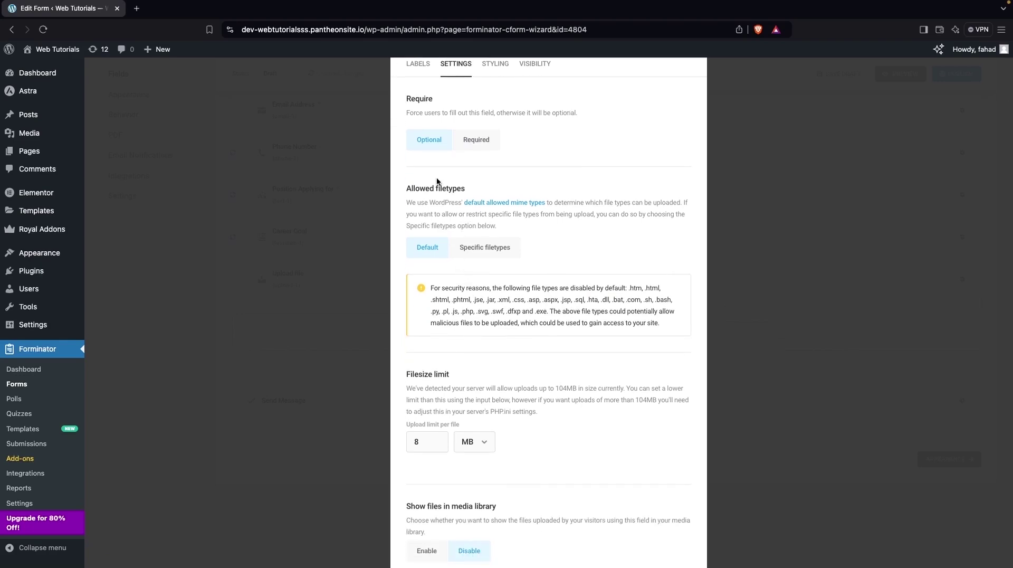
pyautogui.click(483, 249)
pyautogui.scroll(-2, 480, 264)
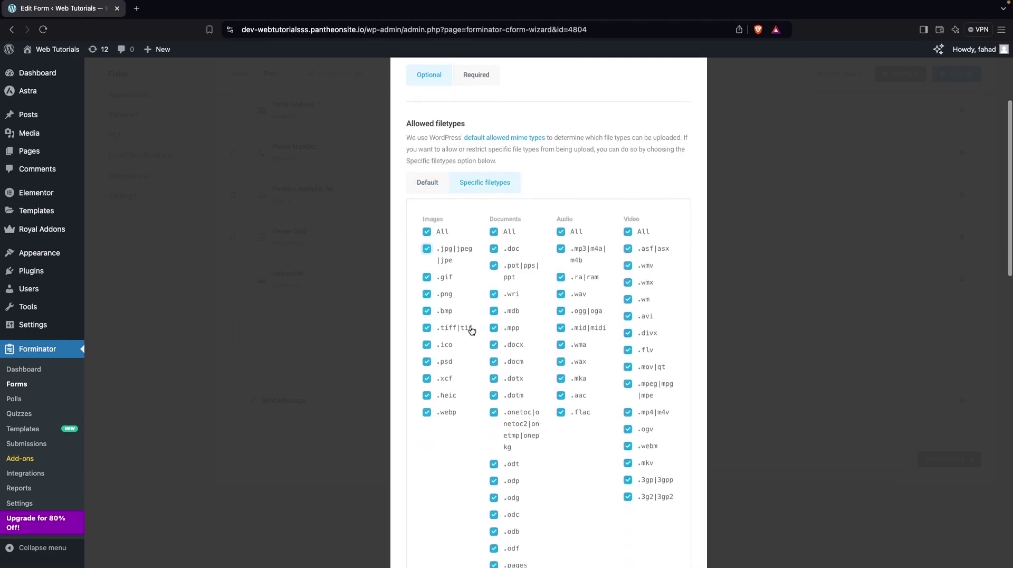
pyautogui.click(429, 232)
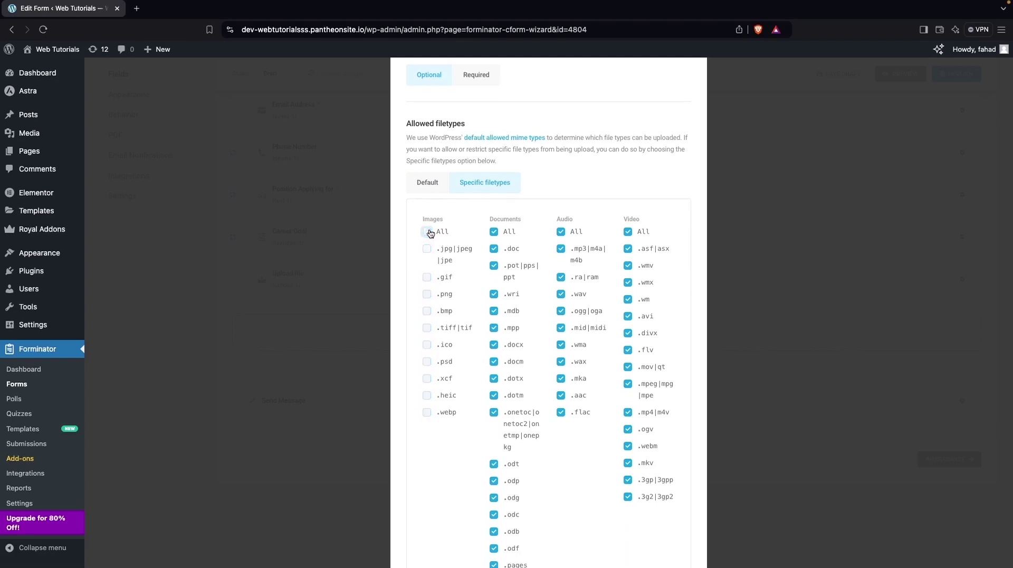
pyautogui.click(561, 232)
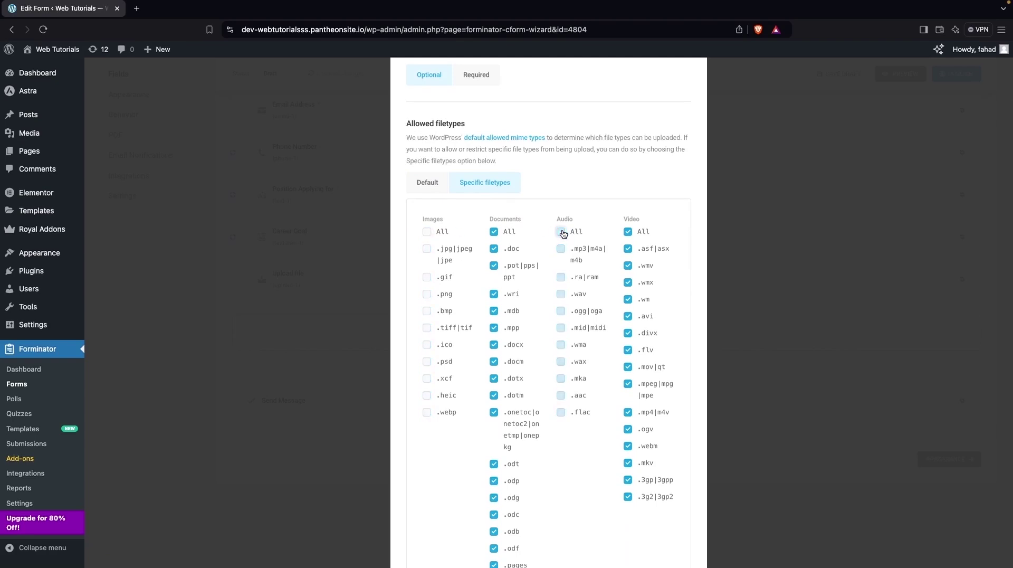
pyautogui.click(628, 232)
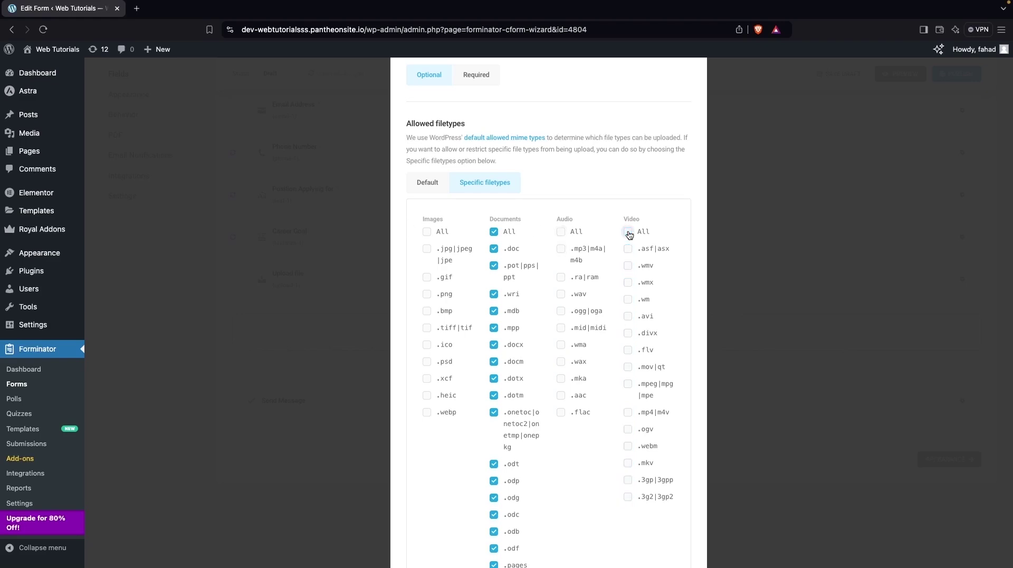
pyautogui.scroll(-8, 628, 234)
pyautogui.click(427, 252)
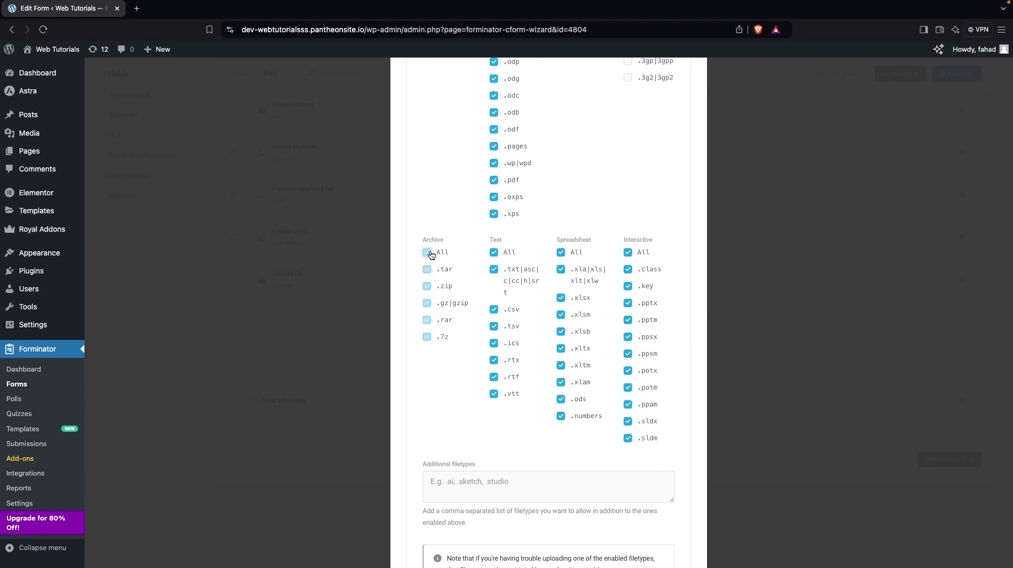
pyautogui.click(493, 252)
pyautogui.click(561, 252)
pyautogui.click(627, 251)
pyautogui.scroll(5, 609, 196)
pyautogui.scroll(1, 609, 195)
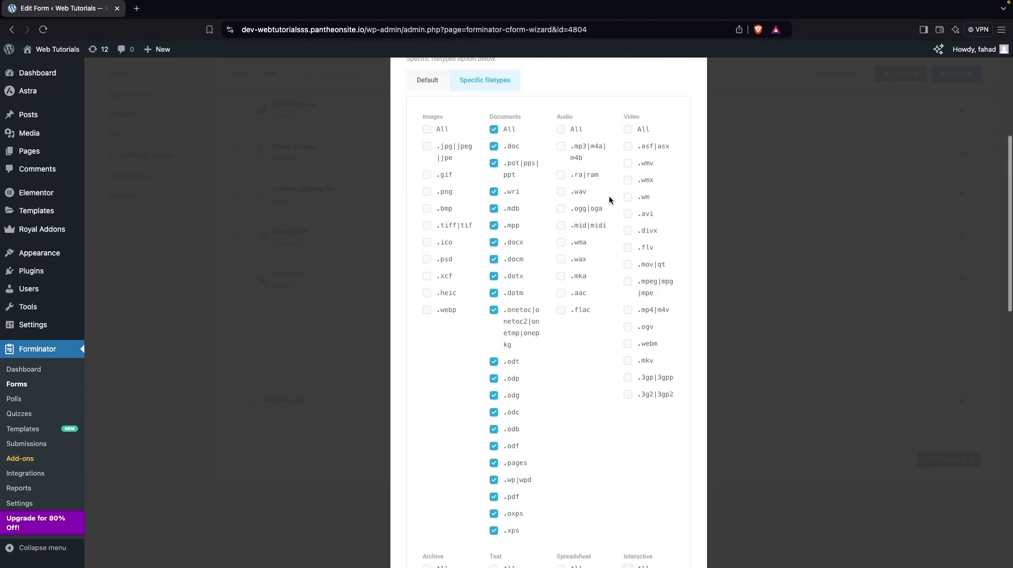
pyautogui.click(493, 129)
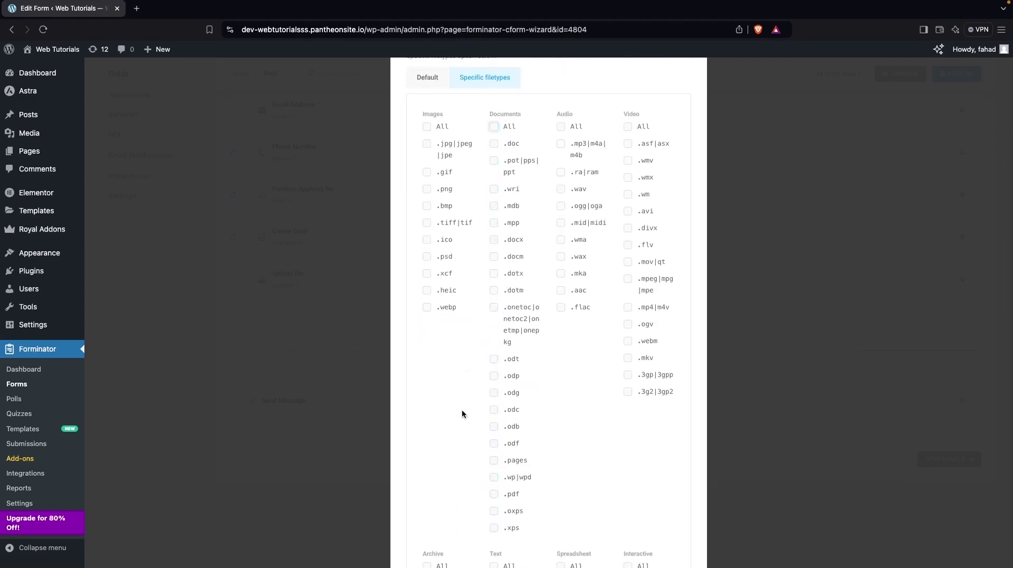
# Step: Allow only .pdf, .doc and .docx files for the CV upload
pyautogui.click(493, 496)
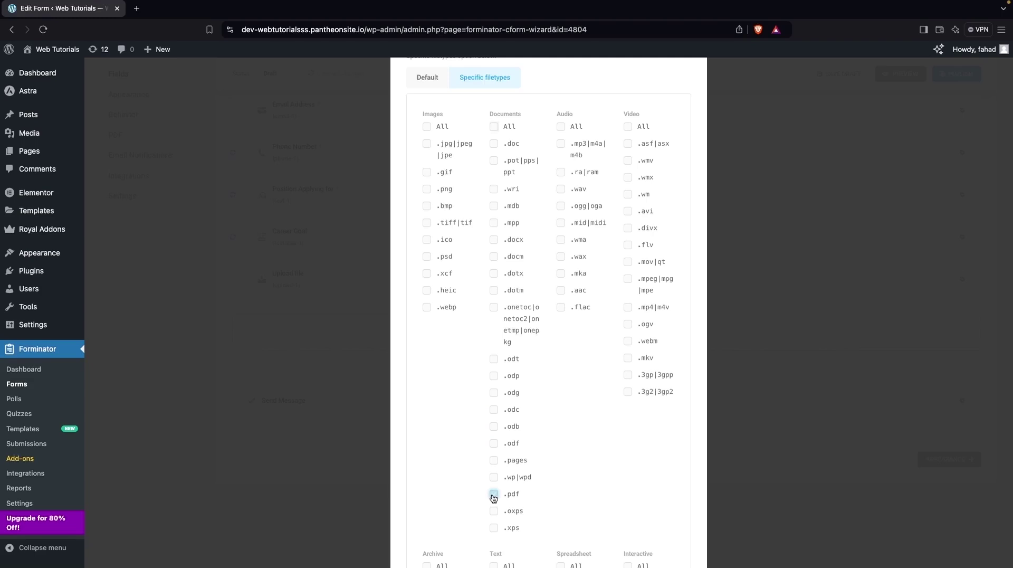
pyautogui.click(493, 143)
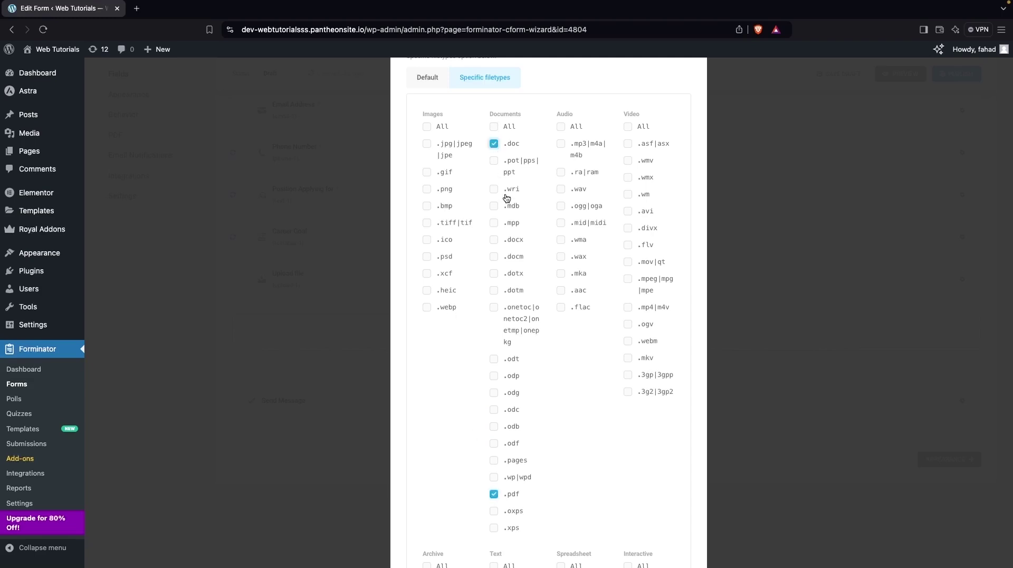
pyautogui.click(494, 240)
pyautogui.scroll(-3, 499, 277)
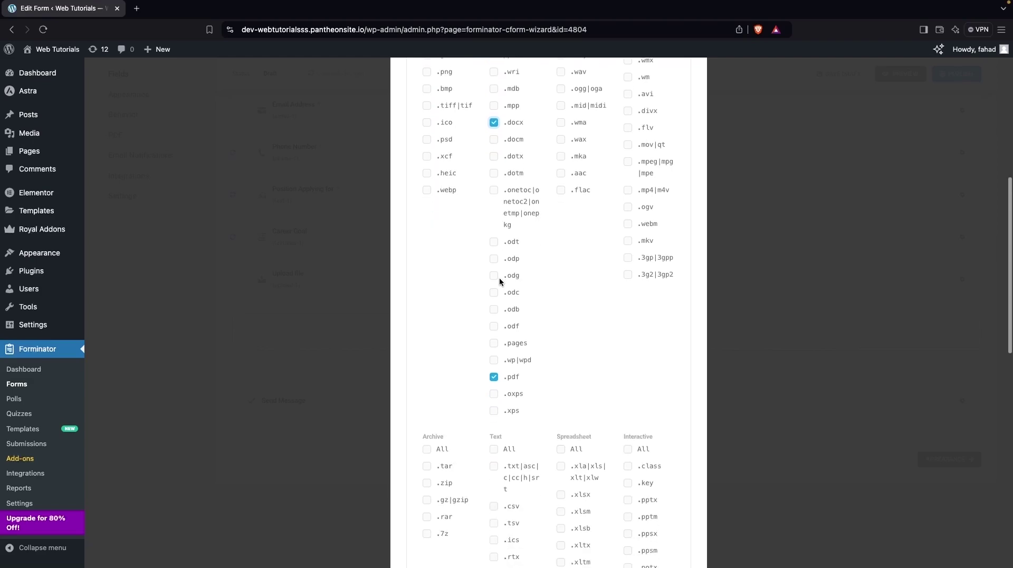
pyautogui.scroll(10, 499, 277)
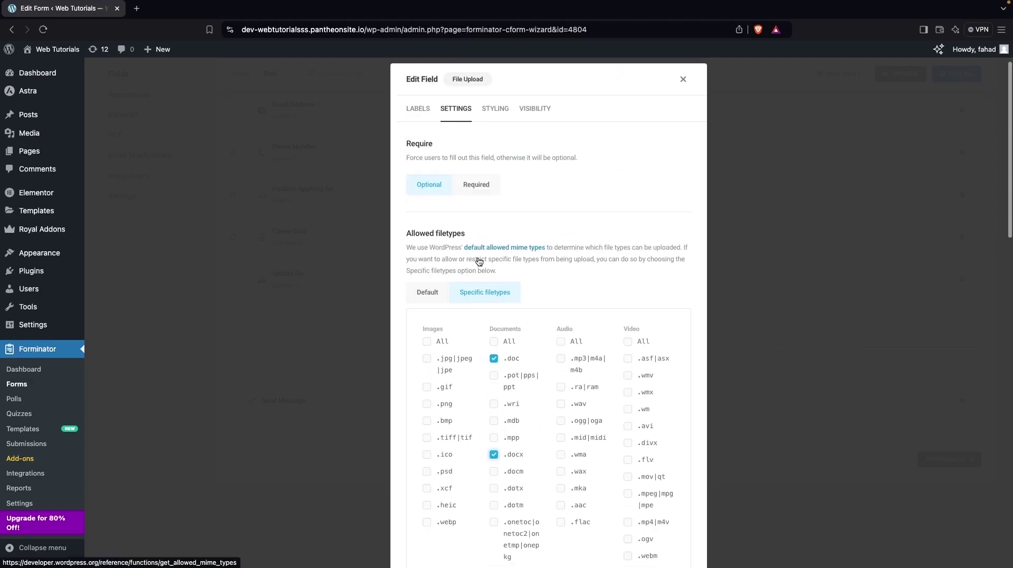
# Step: Make Upload CV required, change its per-file size limit to 12 MB, and apply
pyautogui.click(478, 186)
pyautogui.scroll(-12, 509, 294)
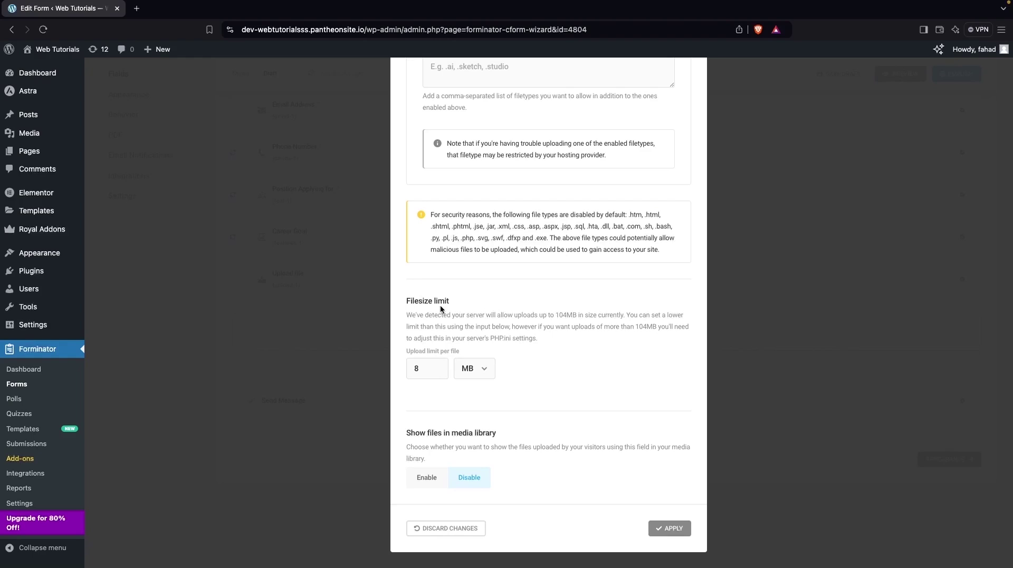
pyautogui.click(429, 367)
pyautogui.press('BackSpace')
pyautogui.write('12')
pyautogui.click(669, 528)
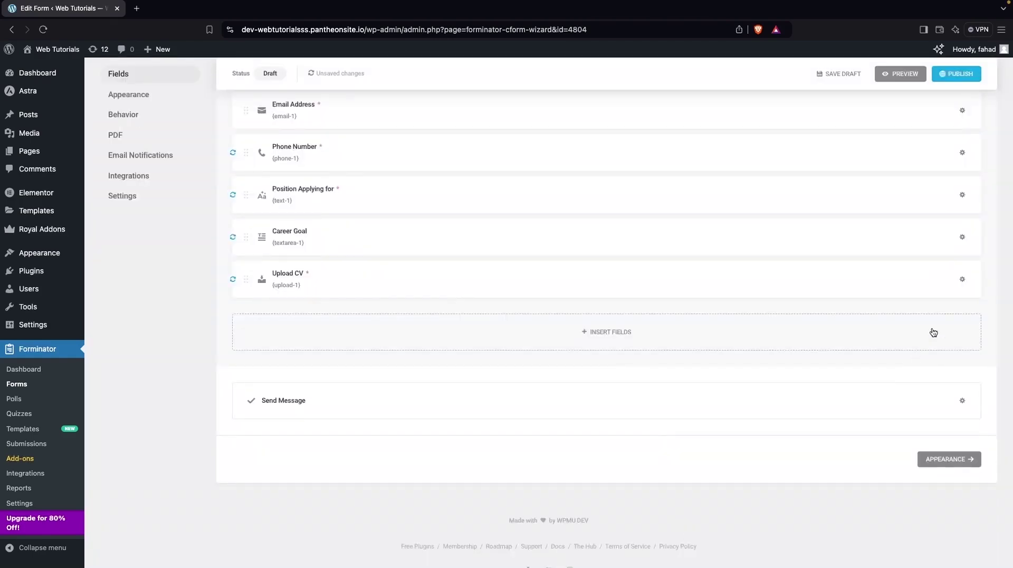
# Step: Duplicate the Upload CV field and relabel the copy 'Upload Cover Letter'
pyautogui.click(963, 280)
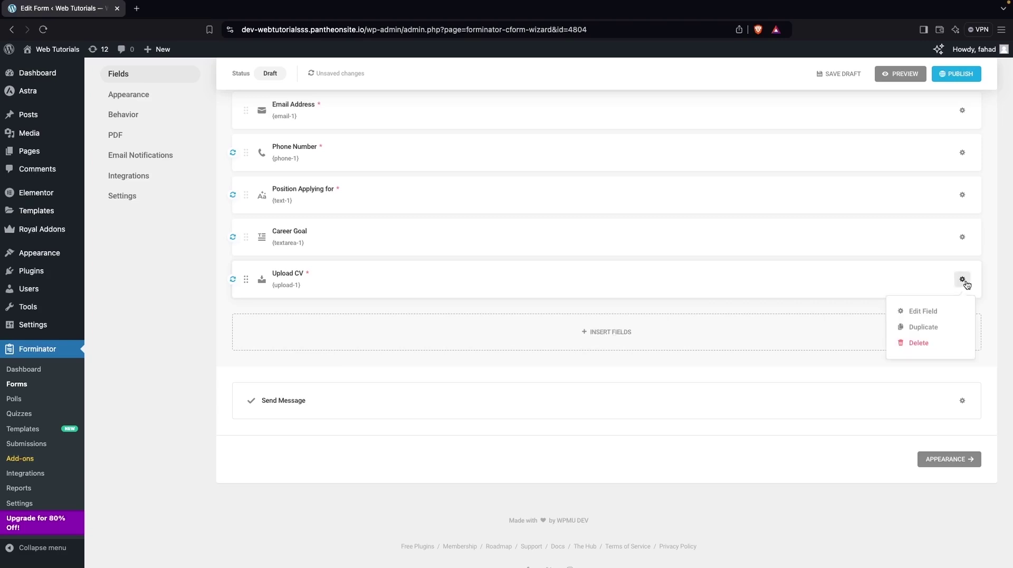
pyautogui.click(938, 328)
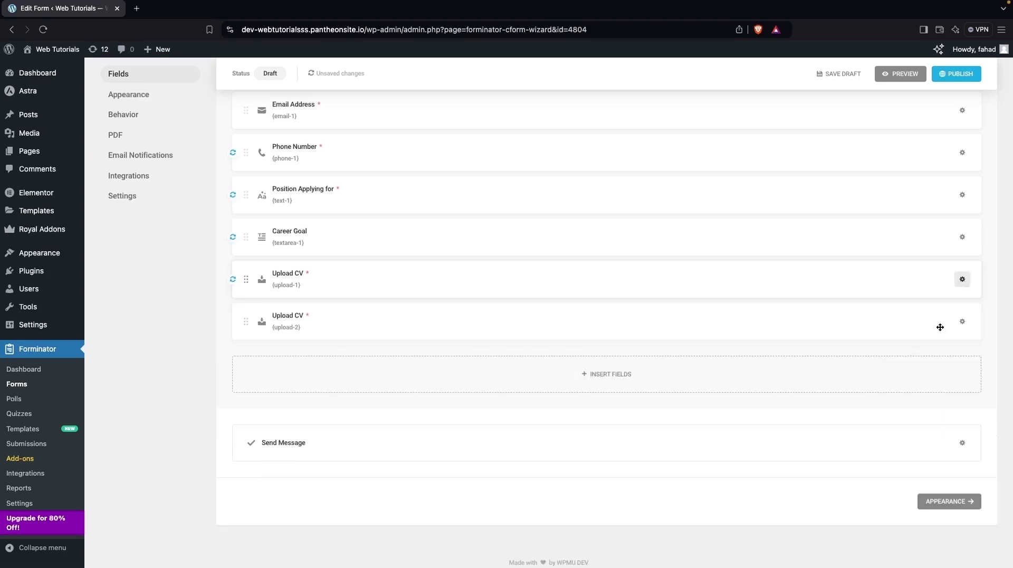
pyautogui.click(498, 317)
pyautogui.click(470, 322)
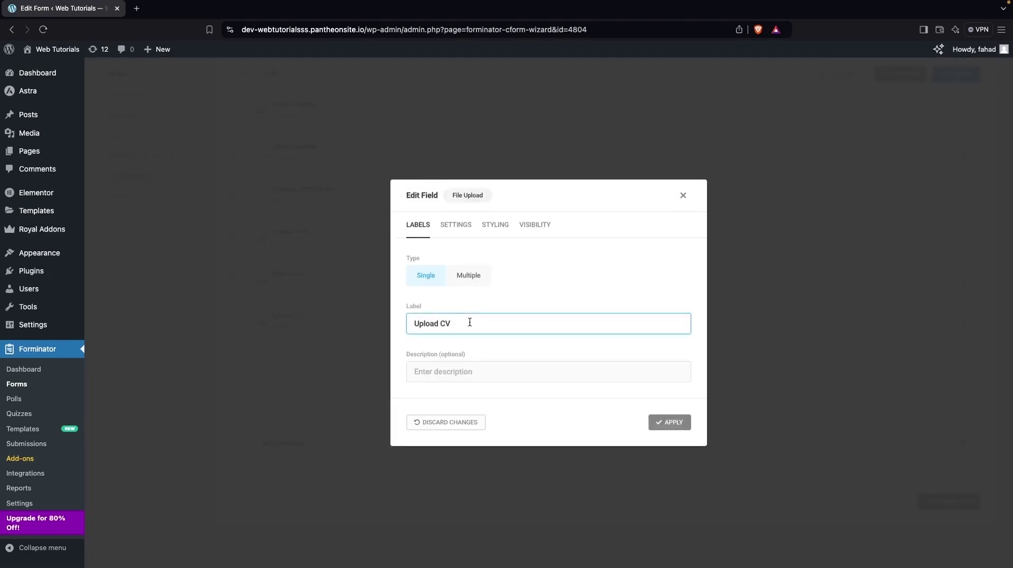
pyautogui.press('BackSpace')
pyautogui.press('BackSpace')
pyautogui.write('Cover Letter')
pyautogui.click(456, 224)
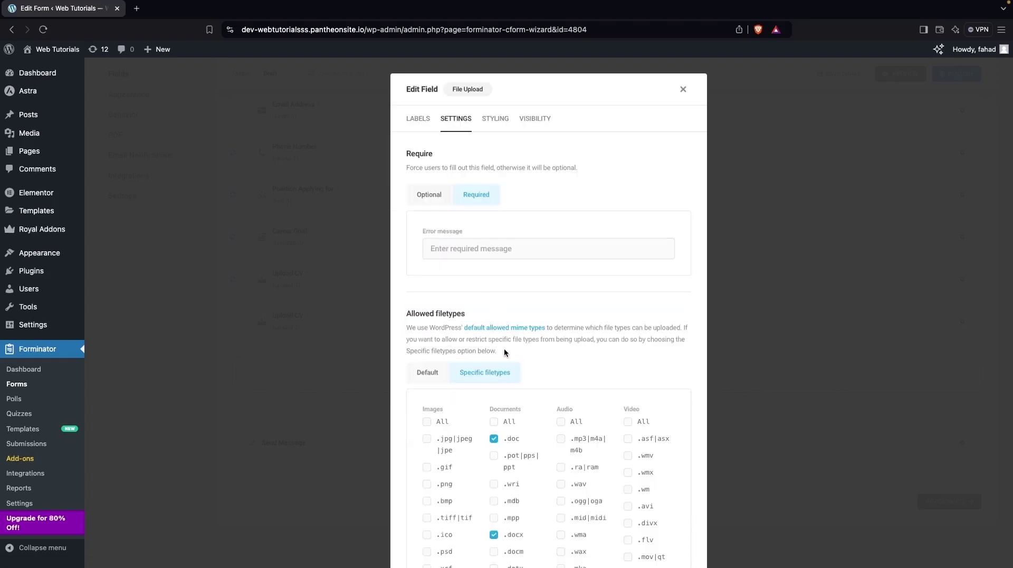
pyautogui.scroll(-2, 505, 347)
pyautogui.scroll(-10, 537, 400)
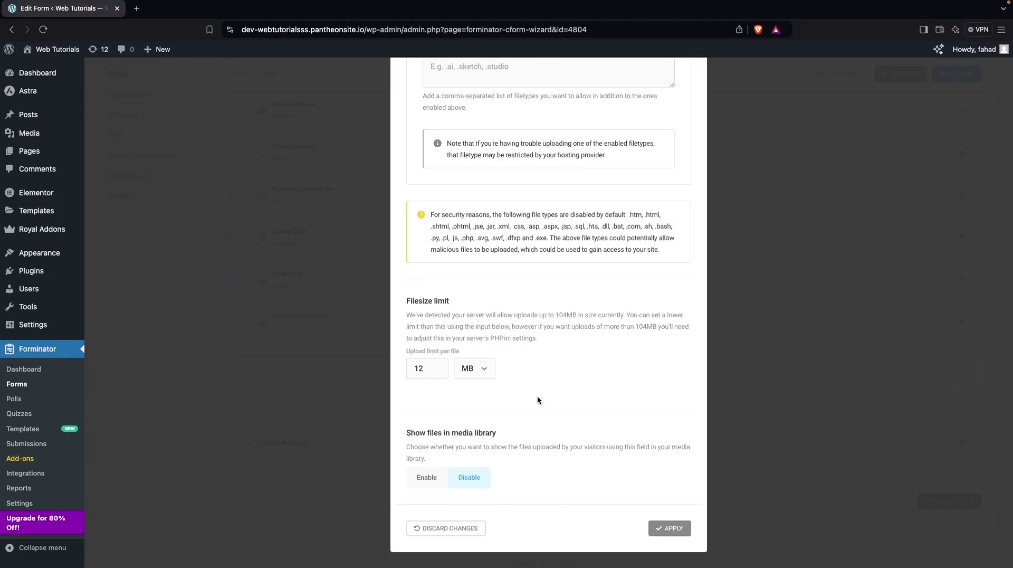
pyautogui.click(669, 529)
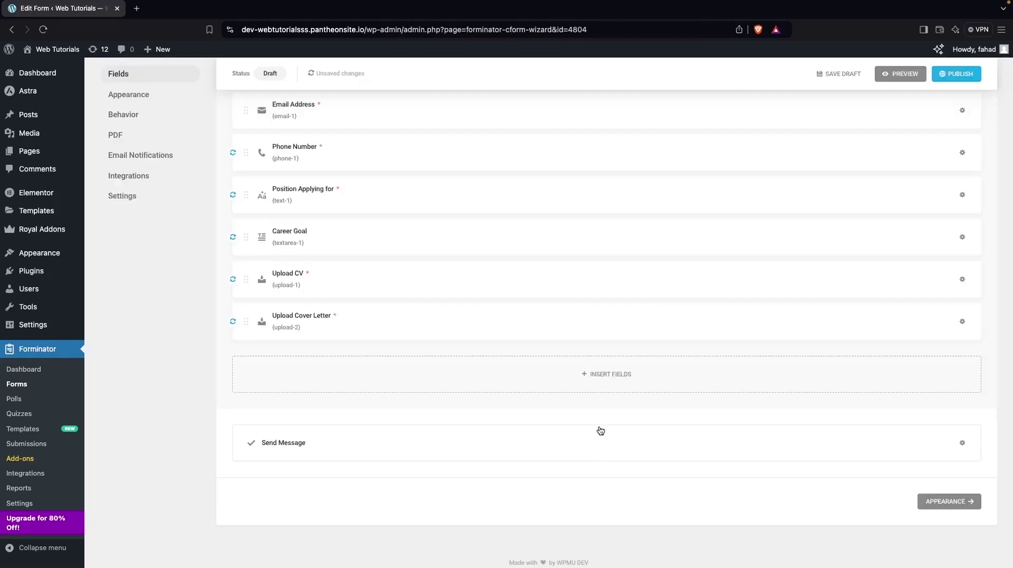
# Step: Add a Radio field labelled 'How did you hear about us?'
pyautogui.click(614, 375)
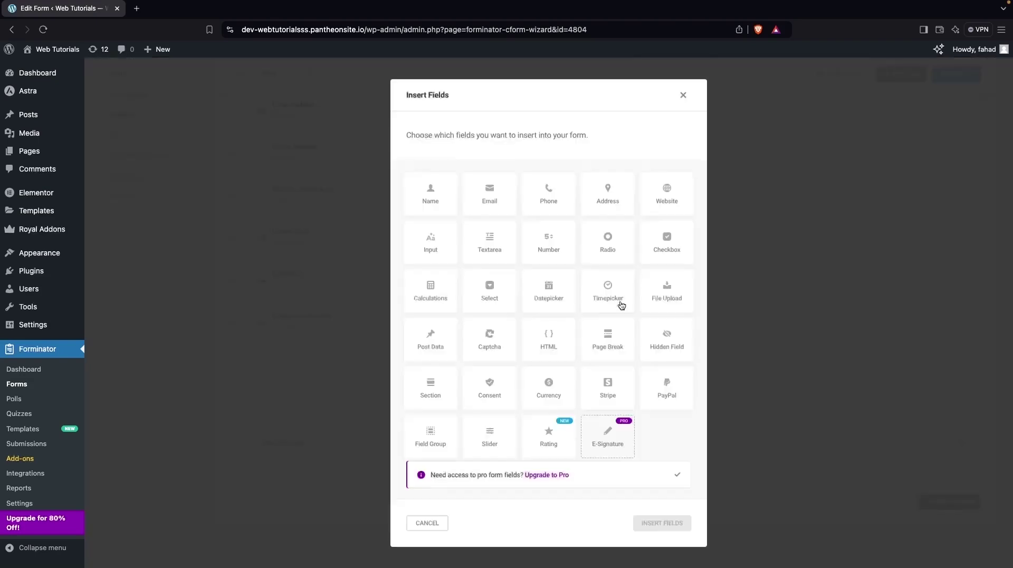
pyautogui.click(608, 243)
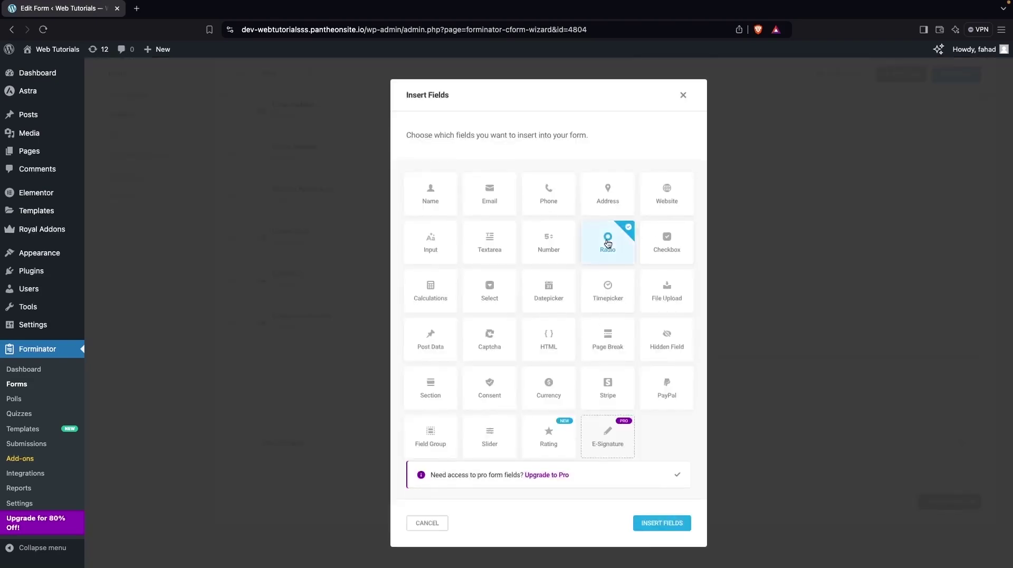
pyautogui.click(662, 523)
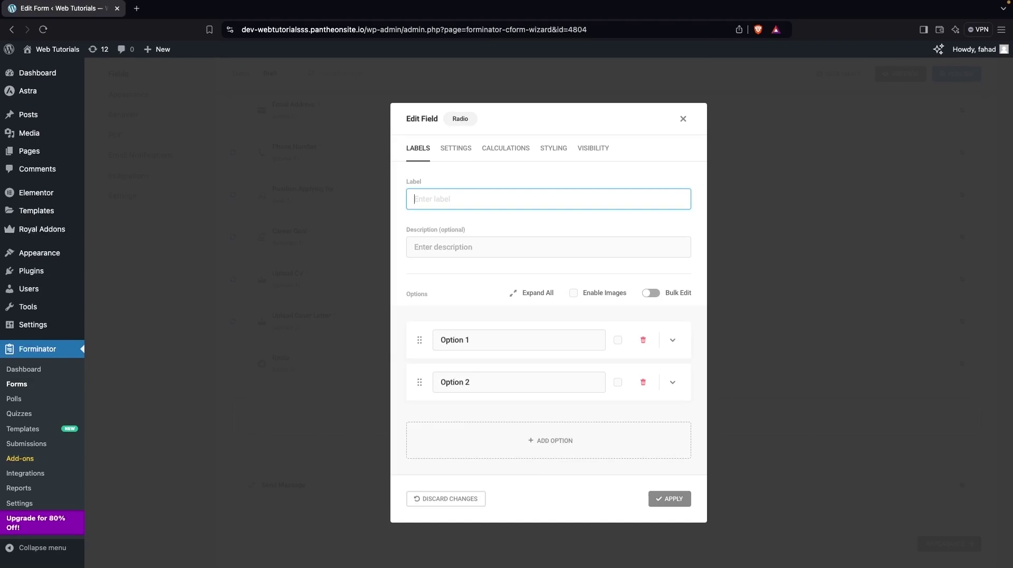
pyautogui.write('how did you hear about us?')
# Step: Set its options to Google Ads, Social Media Platforms and Referred by Friend or Family
pyautogui.click(476, 342)
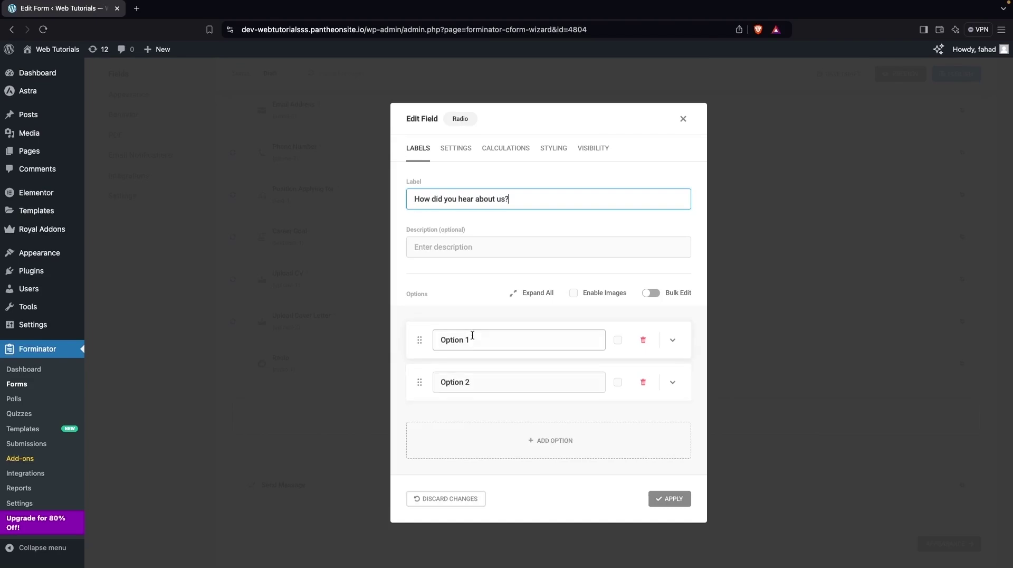
pyautogui.tripleClick(476, 342)
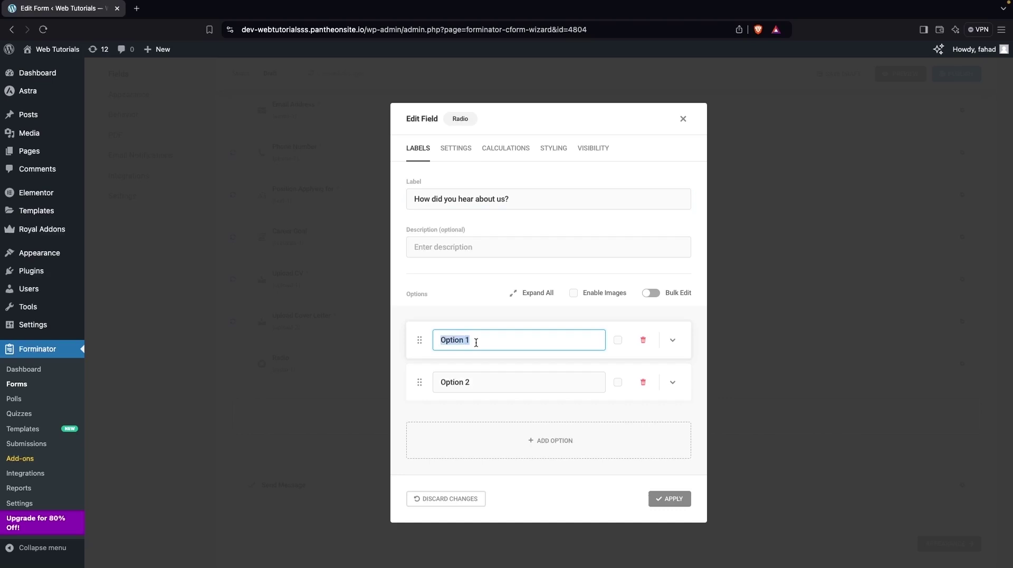
pyautogui.write('Google Ads')
pyautogui.tripleClick(482, 383)
pyautogui.write('Soc')
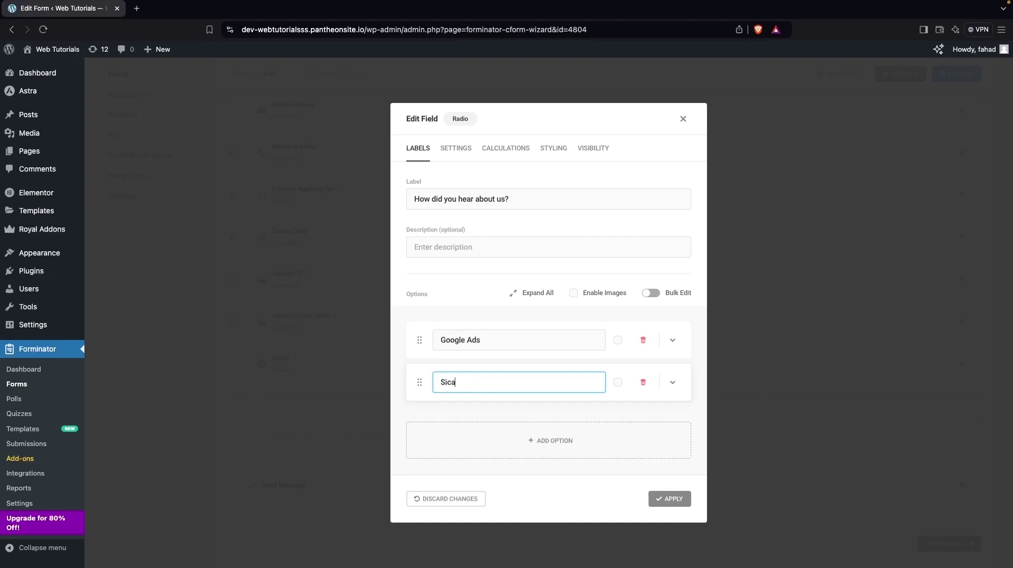
pyautogui.write('i')
pyautogui.press('BackSpace')
pyautogui.write('ocial Media Platforms')
pyautogui.click(544, 441)
pyautogui.click(489, 438)
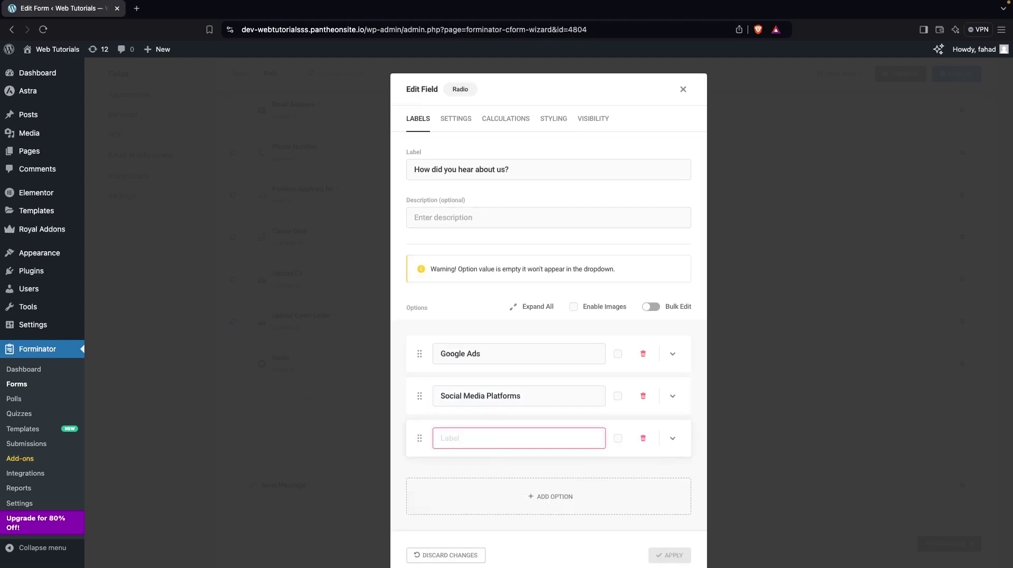
pyautogui.write('Referred by Friend or Fami')
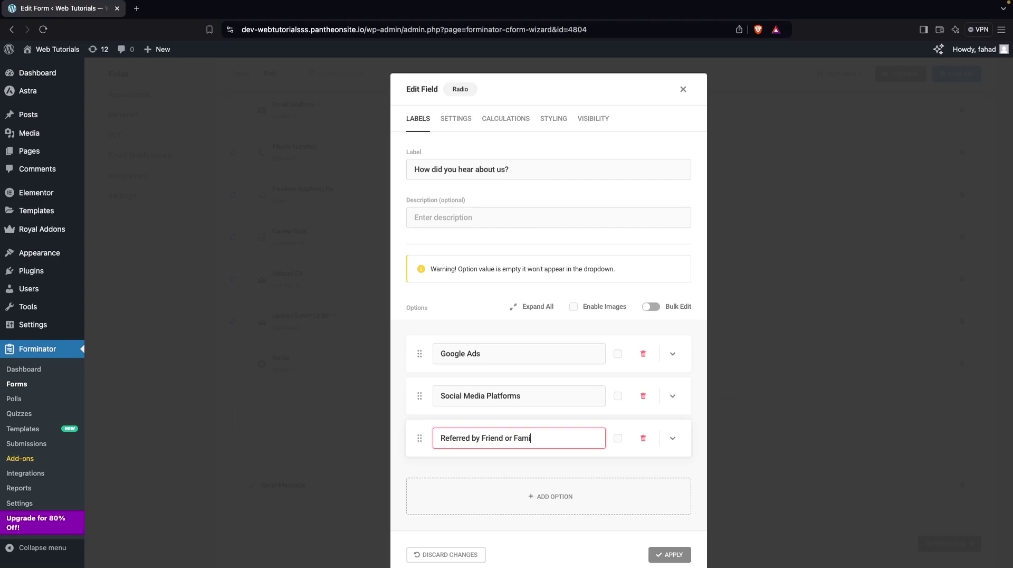
pyautogui.write('ly')
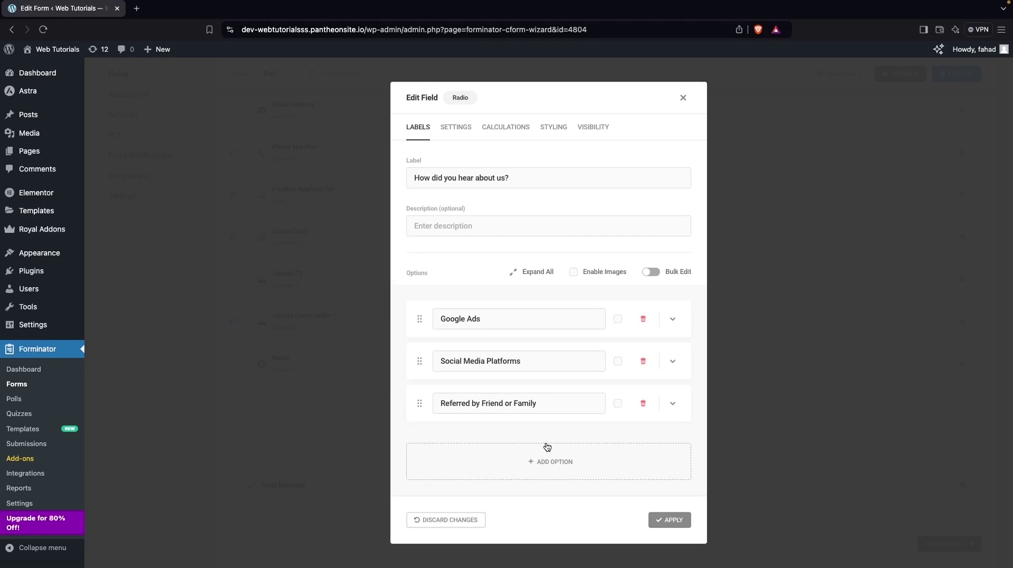
# Step: Add a fourth choice, 'Found out by LinkedIn'
pyautogui.click(549, 463)
pyautogui.write('Found out')
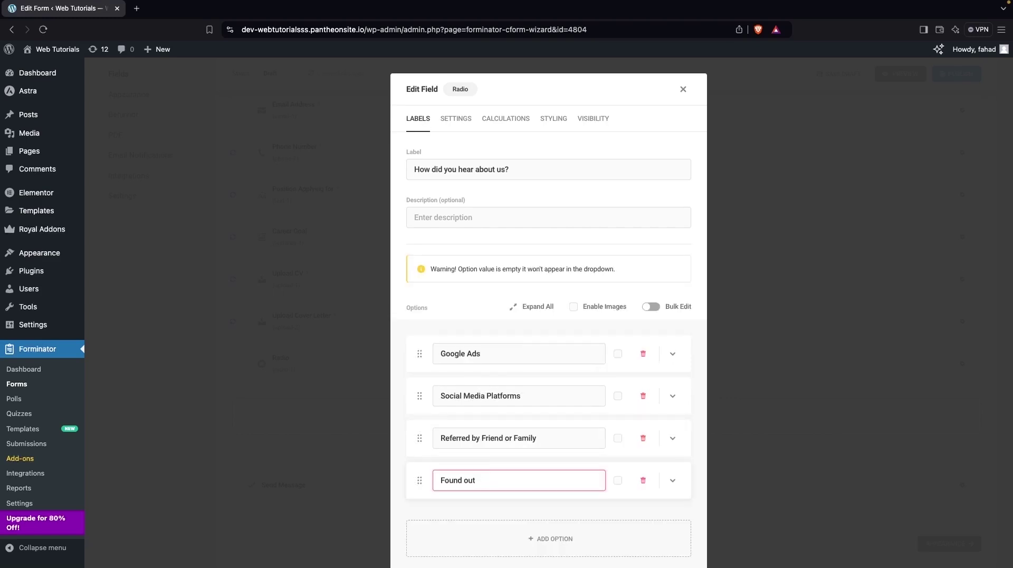
pyautogui.write(' by LinkedIn')
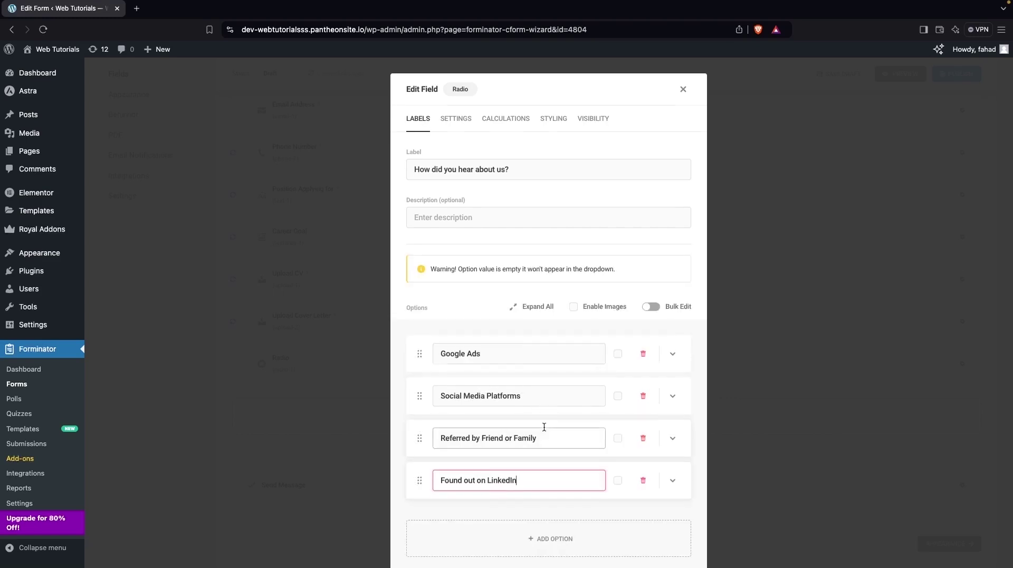
pyautogui.scroll(-2, 554, 316)
pyautogui.scroll(-2, 550, 346)
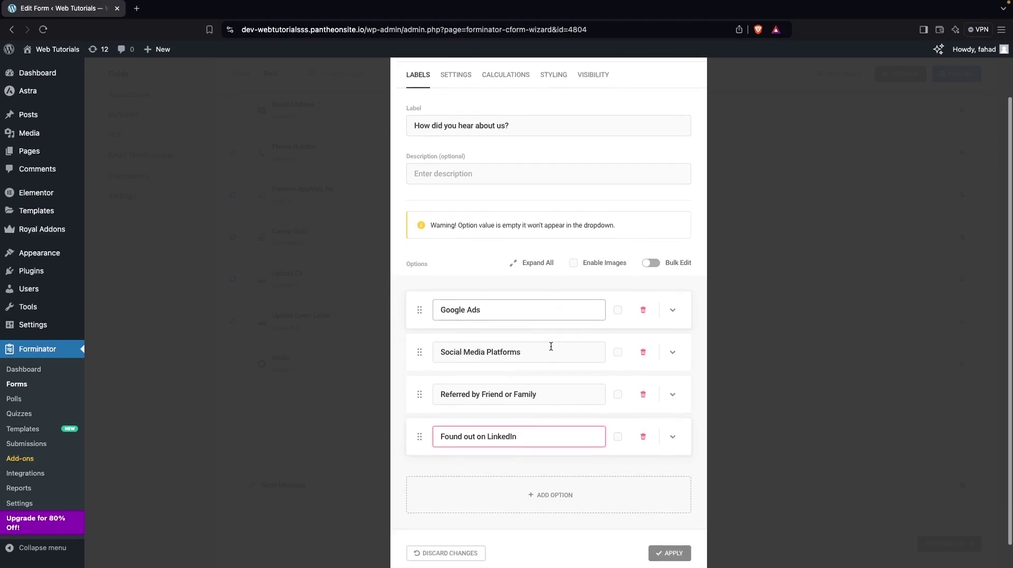
pyautogui.scroll(3, 551, 348)
# Step: Review the radio field's Settings and Calculations tabs and apply the field
pyautogui.click(453, 119)
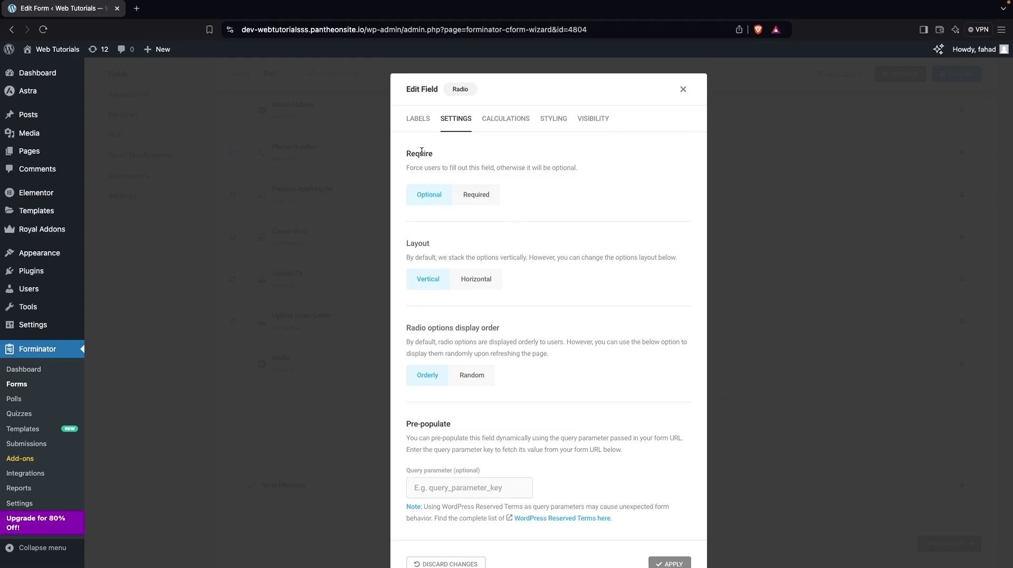
pyautogui.scroll(-1, 435, 219)
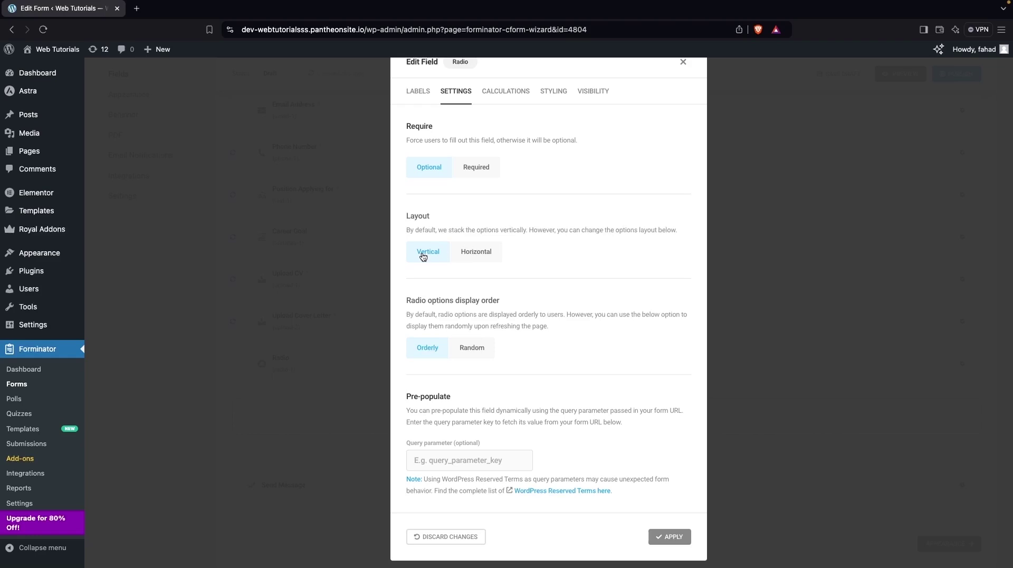
pyautogui.scroll(1, 442, 322)
pyautogui.scroll(-1, 443, 325)
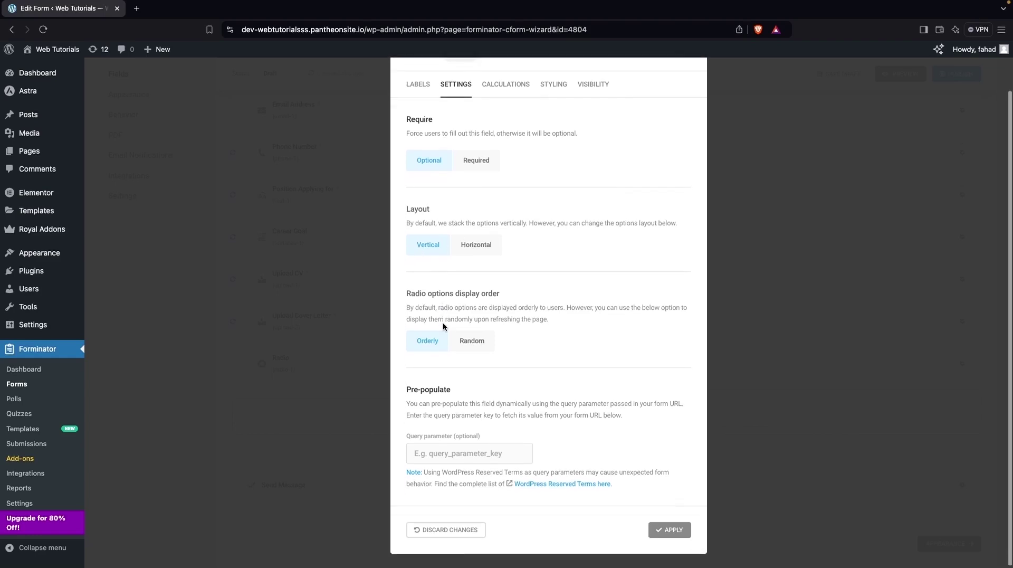
pyautogui.scroll(2, 443, 325)
pyautogui.click(498, 130)
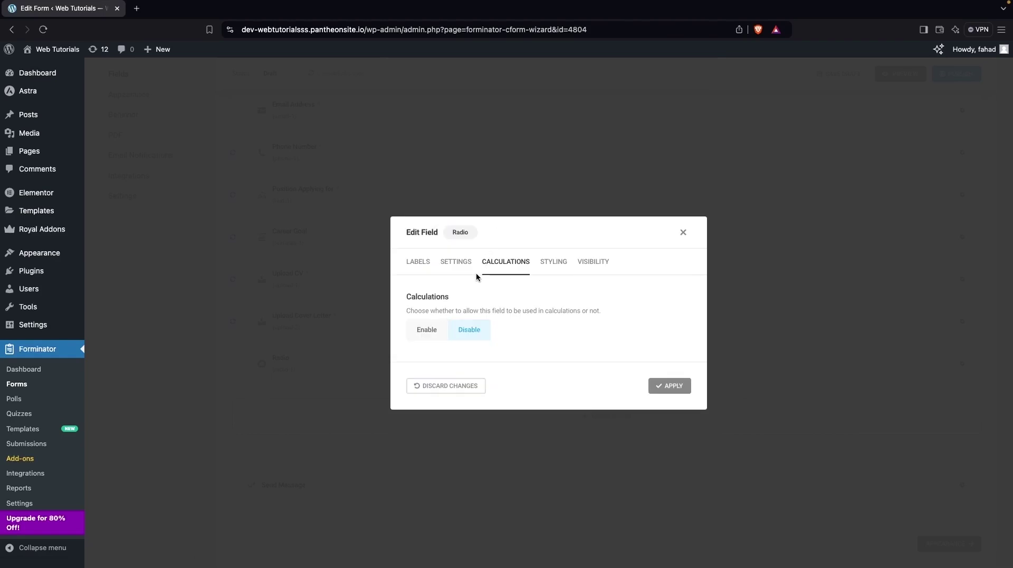
pyautogui.click(419, 263)
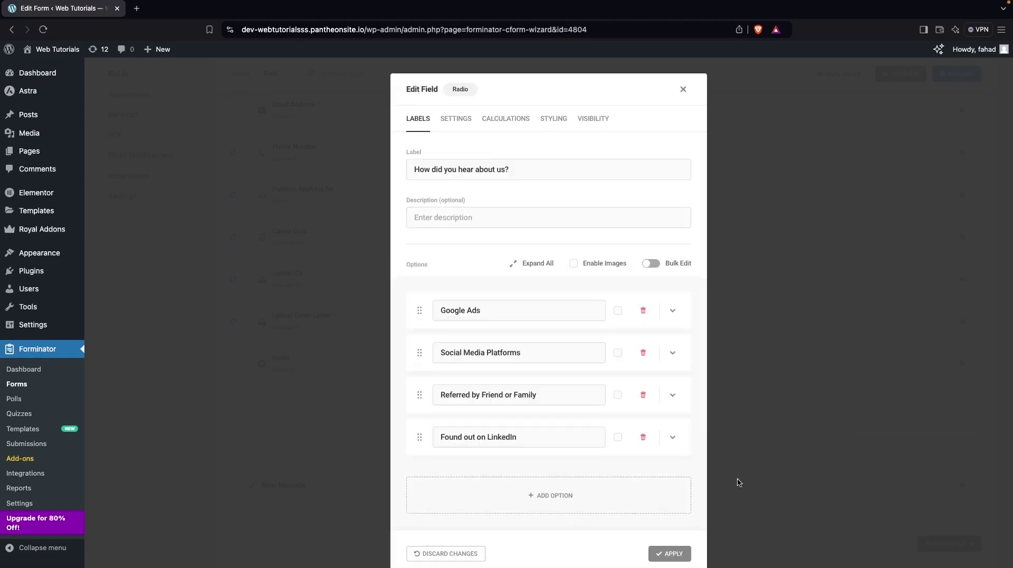
pyautogui.click(673, 554)
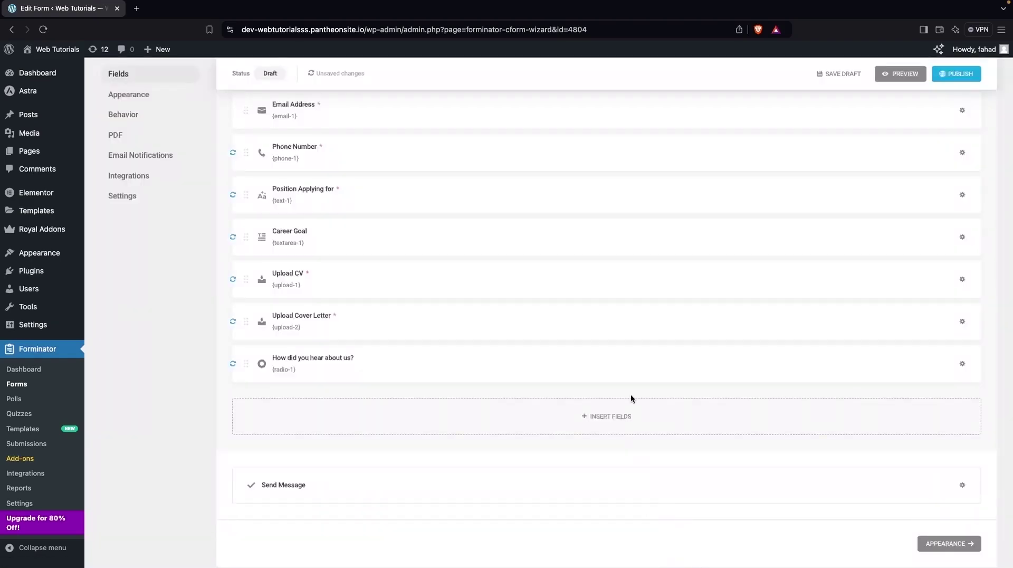
# Step: Insert a new Checkbox field at the end of the form, labelled 'Agreement'
pyautogui.click(601, 416)
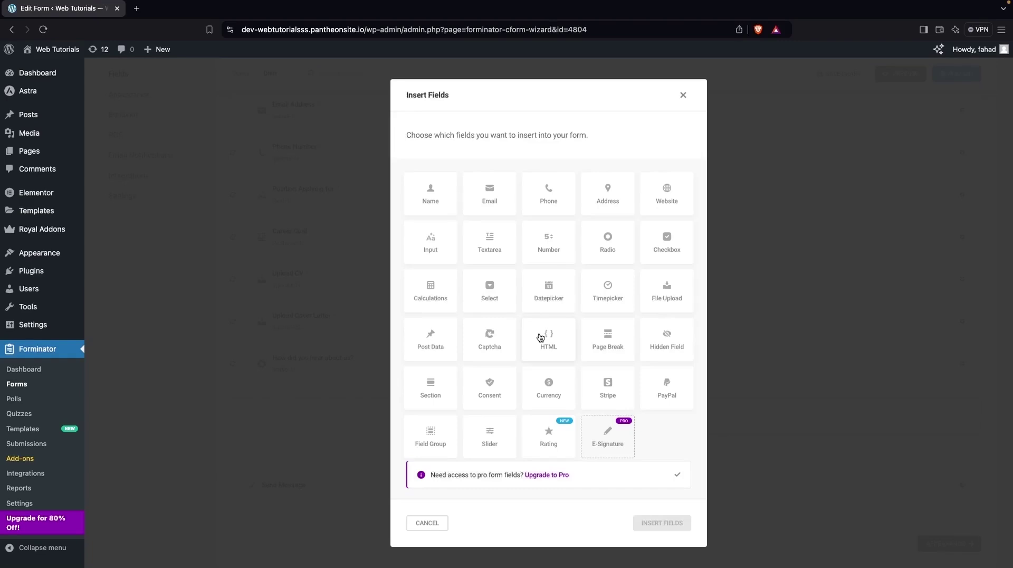
pyautogui.click(669, 245)
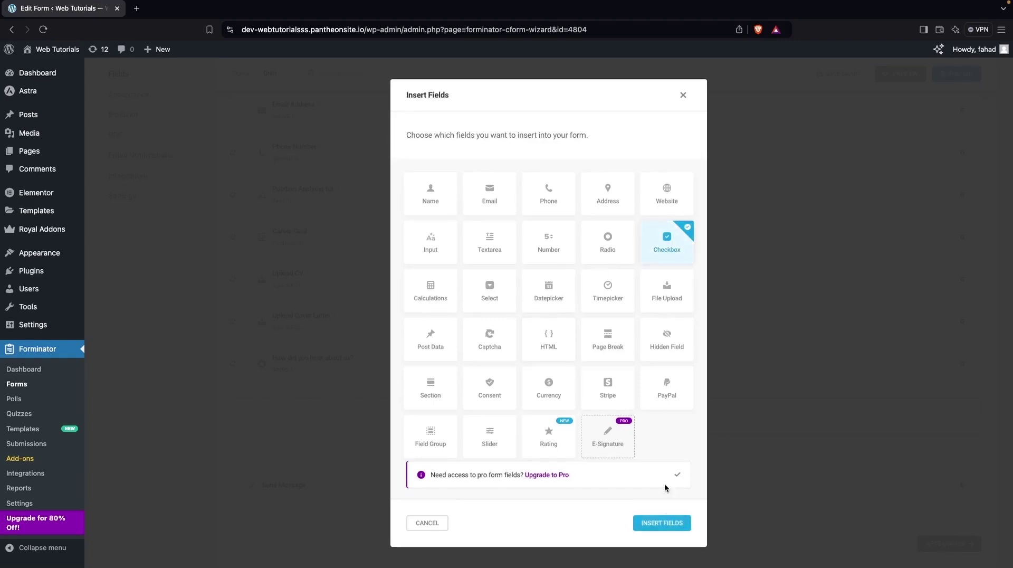
pyautogui.click(657, 527)
pyautogui.doubleClick(460, 205)
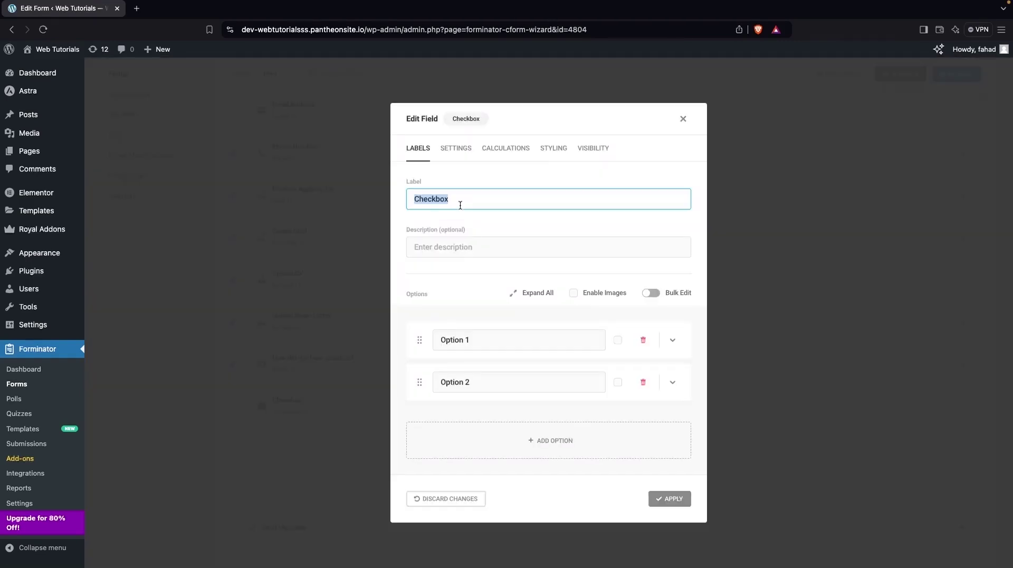
pyautogui.write('Agreement')
# Step: Make the checkbox required, delete Option 2, and relabel it 'Do you agree with us?' with one YES option
pyautogui.click(450, 150)
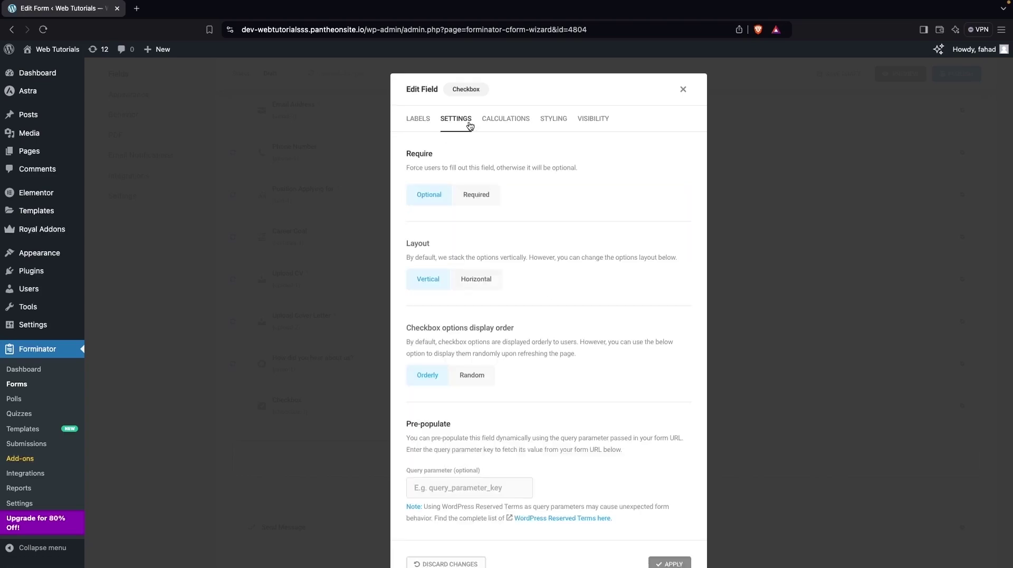
pyautogui.click(476, 195)
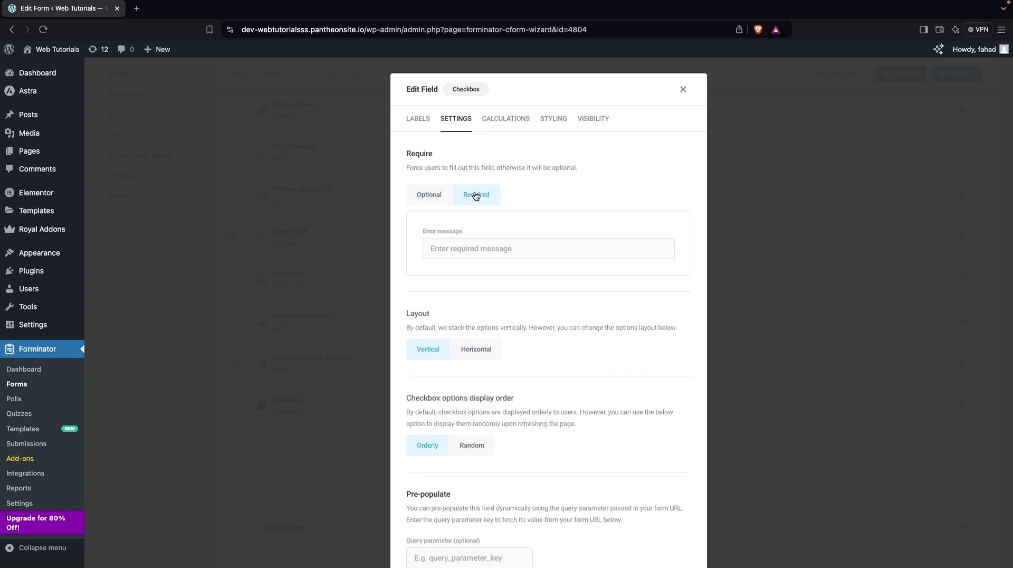
pyautogui.click(418, 118)
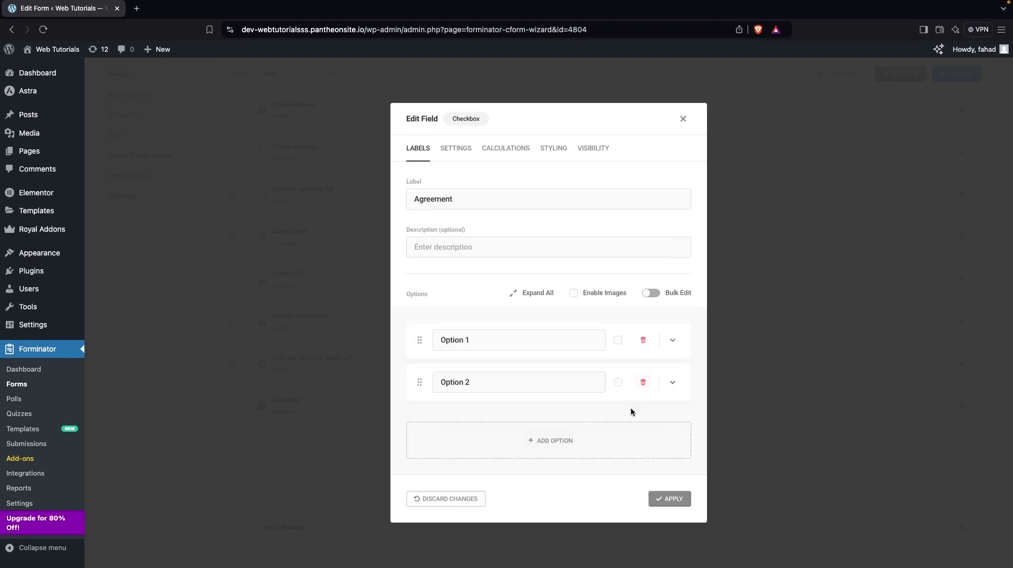
pyautogui.click(643, 382)
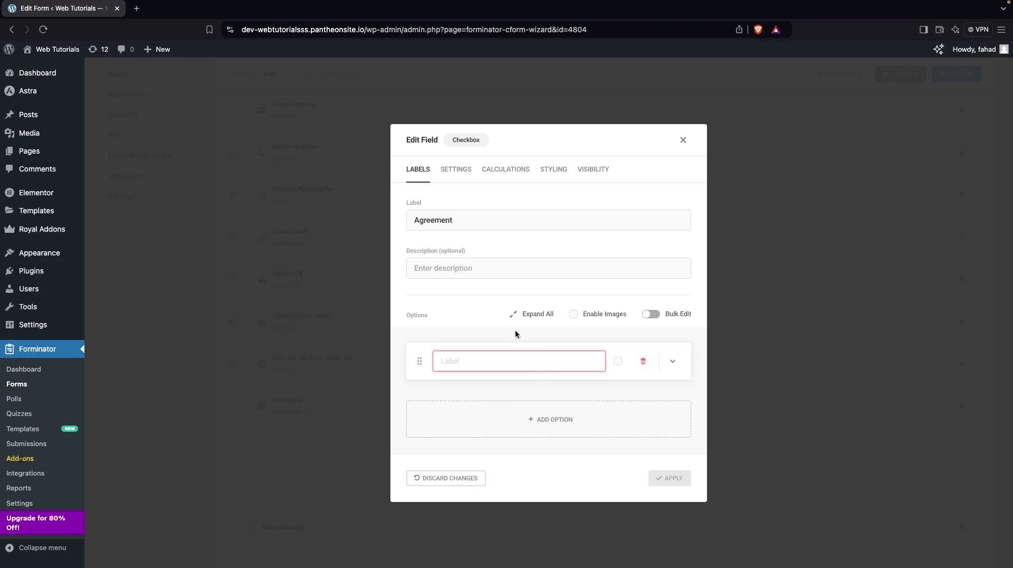
pyautogui.tripleClick(481, 222)
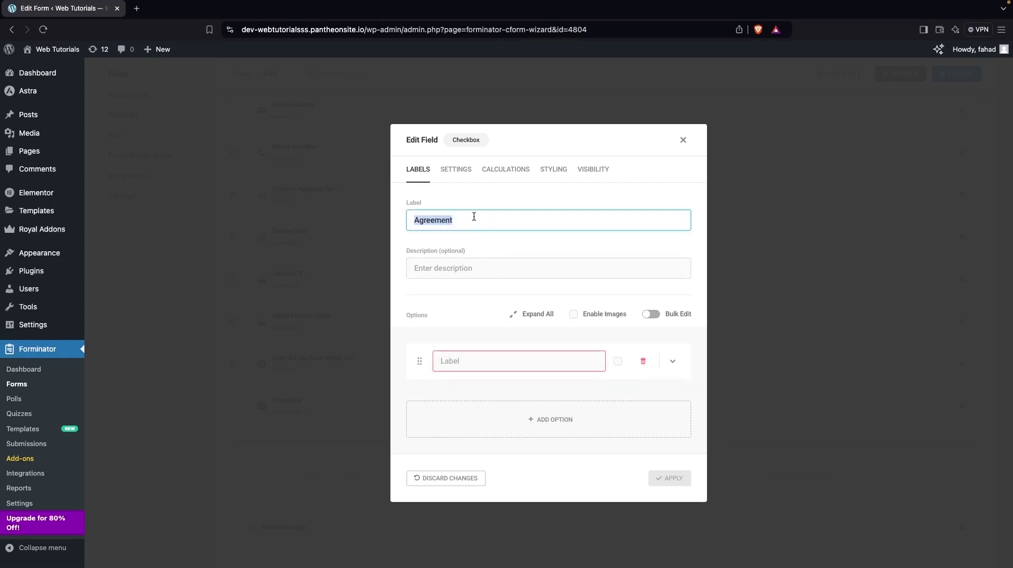
pyautogui.write('Do you a')
pyautogui.click(483, 357)
pyautogui.write('YES')
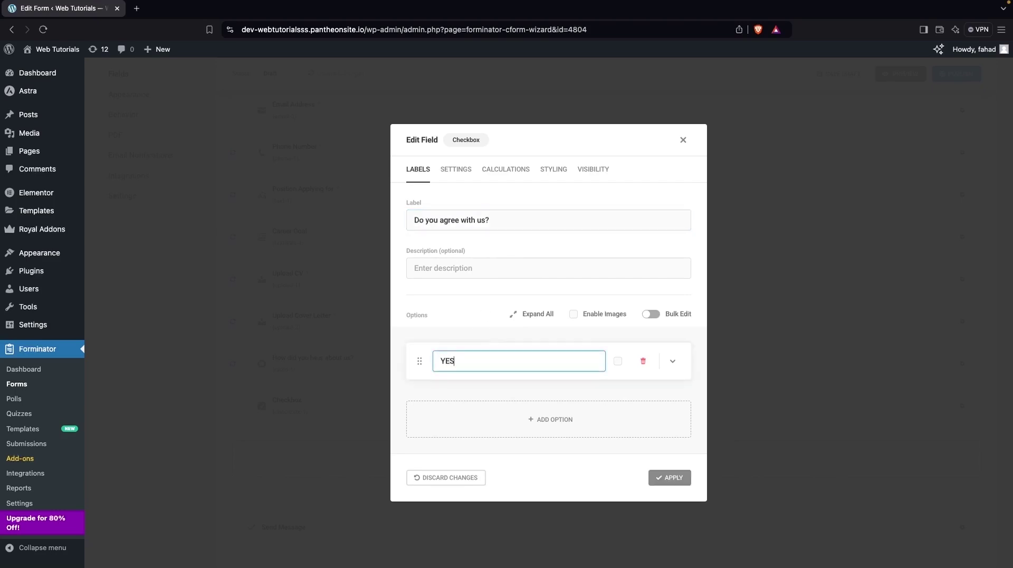
pyautogui.click(670, 477)
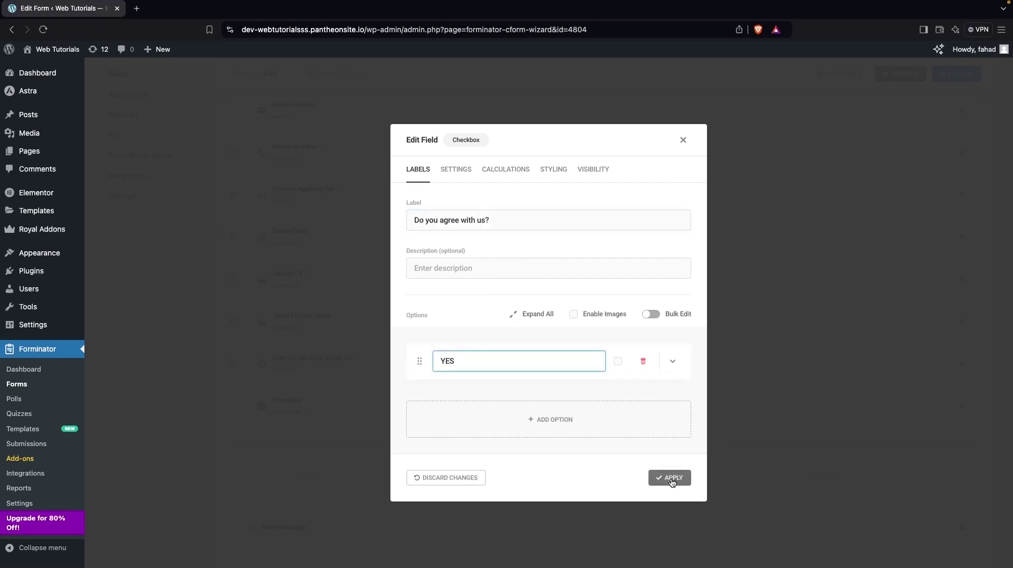
pyautogui.scroll(2, 854, 185)
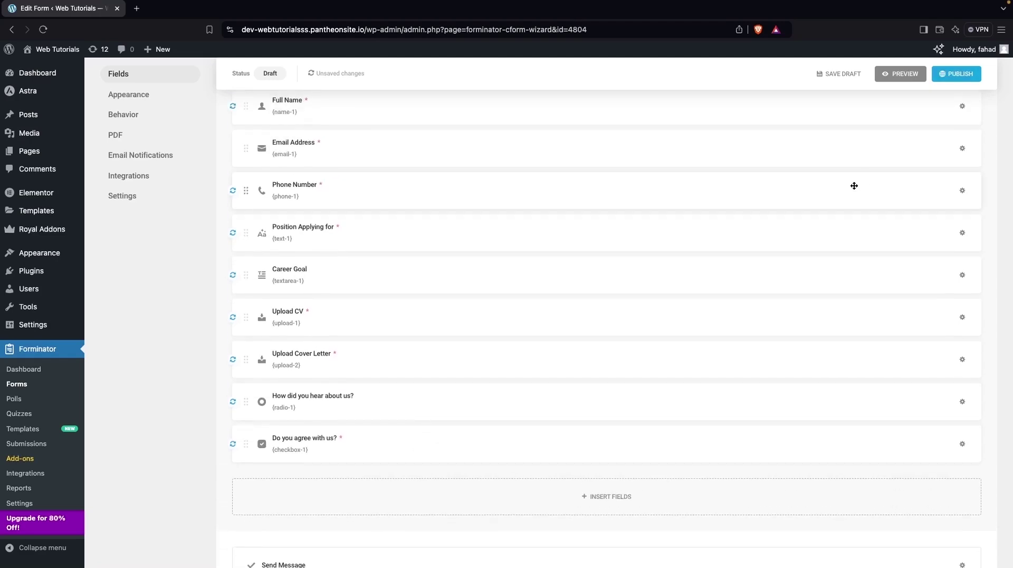
# Step: Publish the Job Application Form, copy its shortcode, and create a new WordPress page
pyautogui.scroll(2, 854, 186)
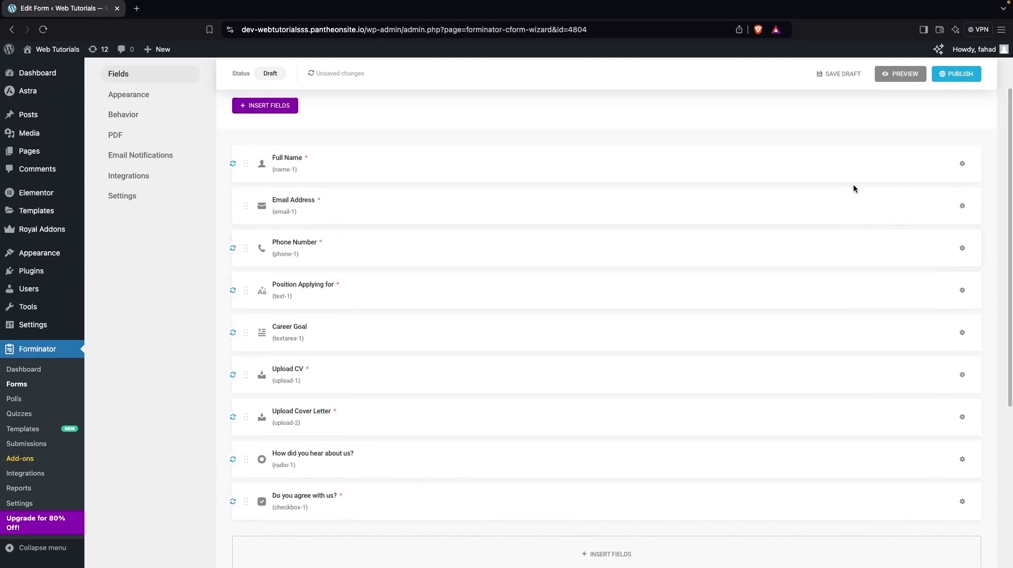
pyautogui.click(959, 75)
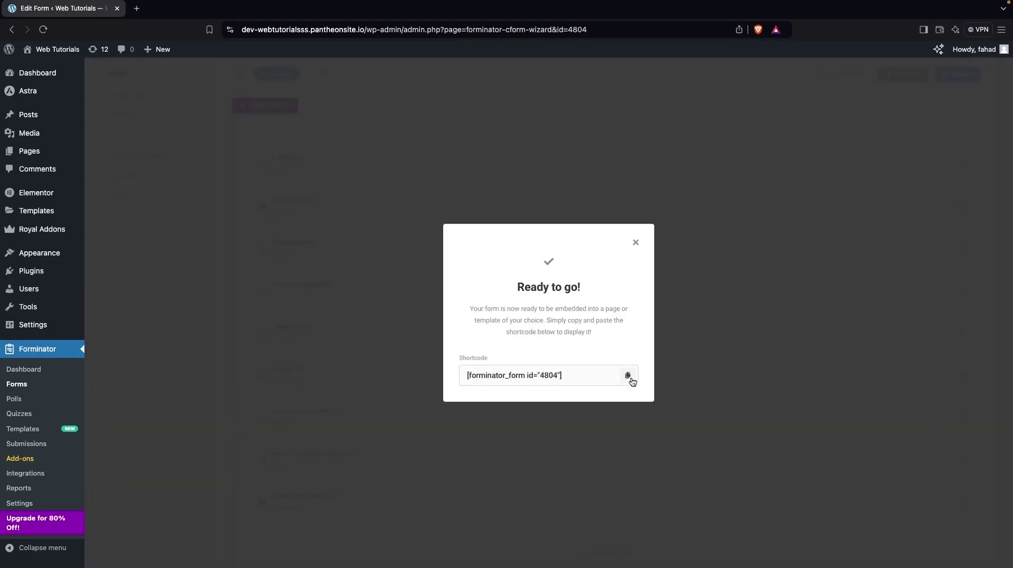
pyautogui.click(631, 379)
pyautogui.moveTo(41, 156)
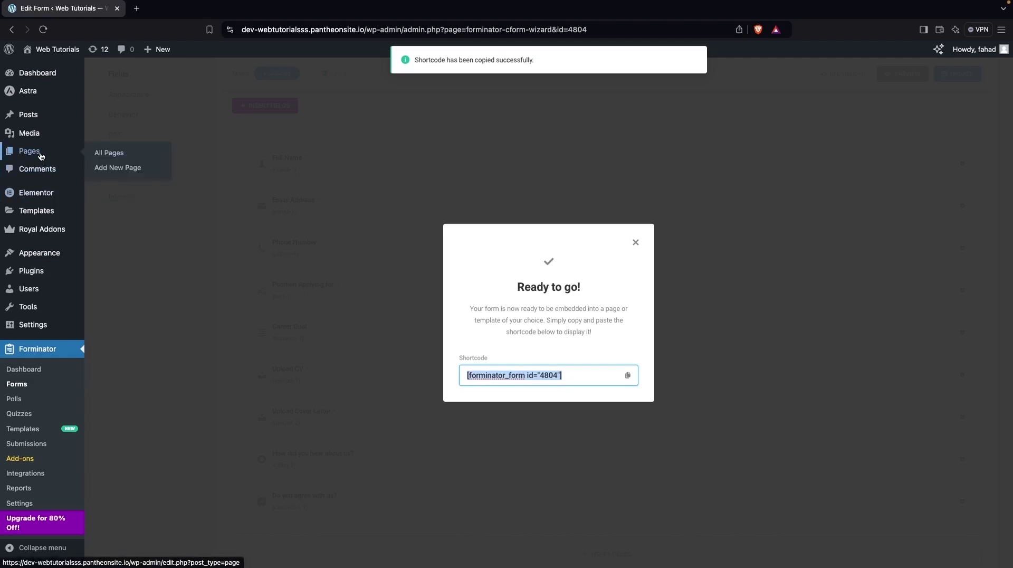
pyautogui.click(117, 168)
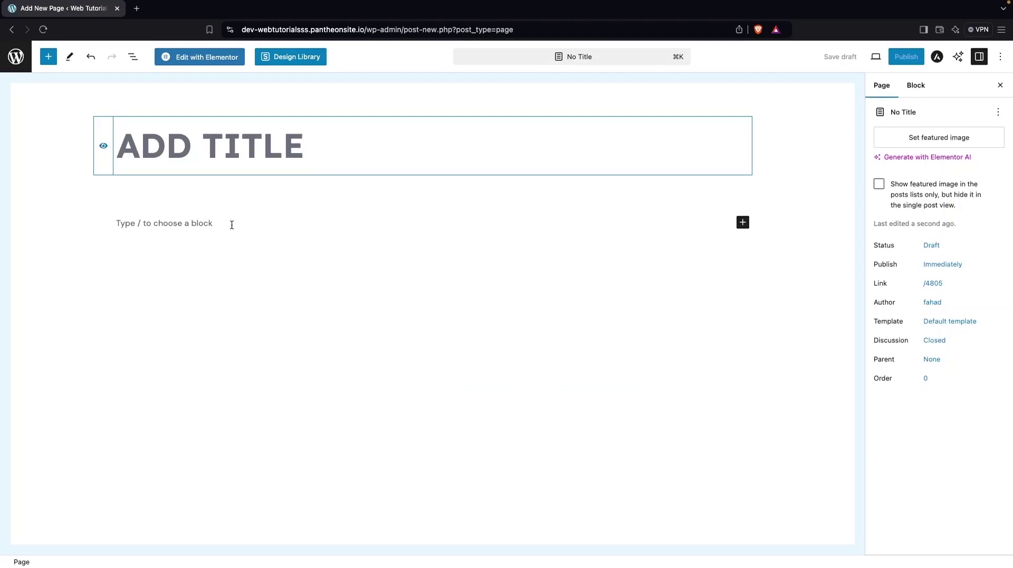
# Step: Title the new page 'Job Application Form' and open it in Elementor
pyautogui.write('Jo')
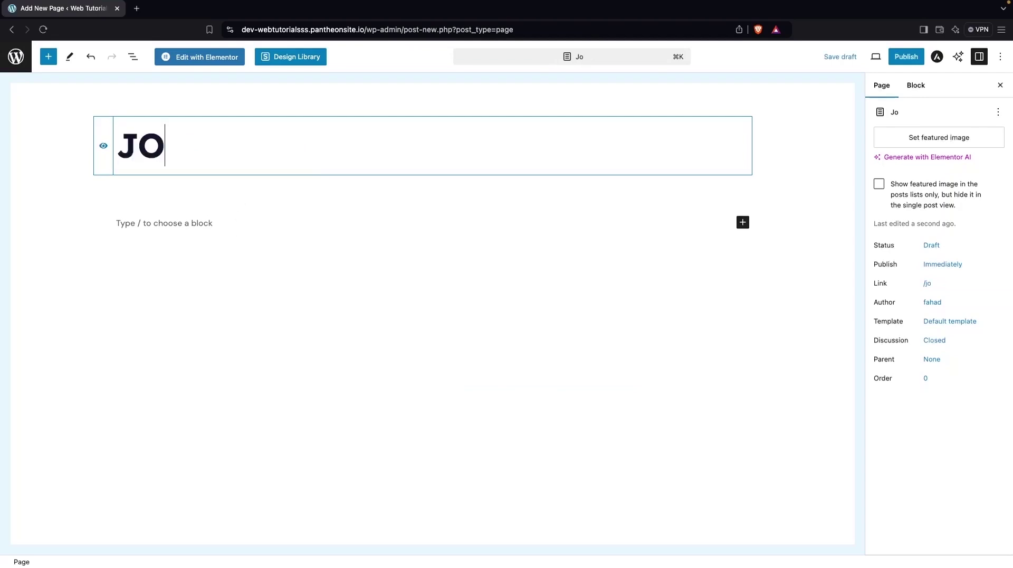
pyautogui.write('b Application Form')
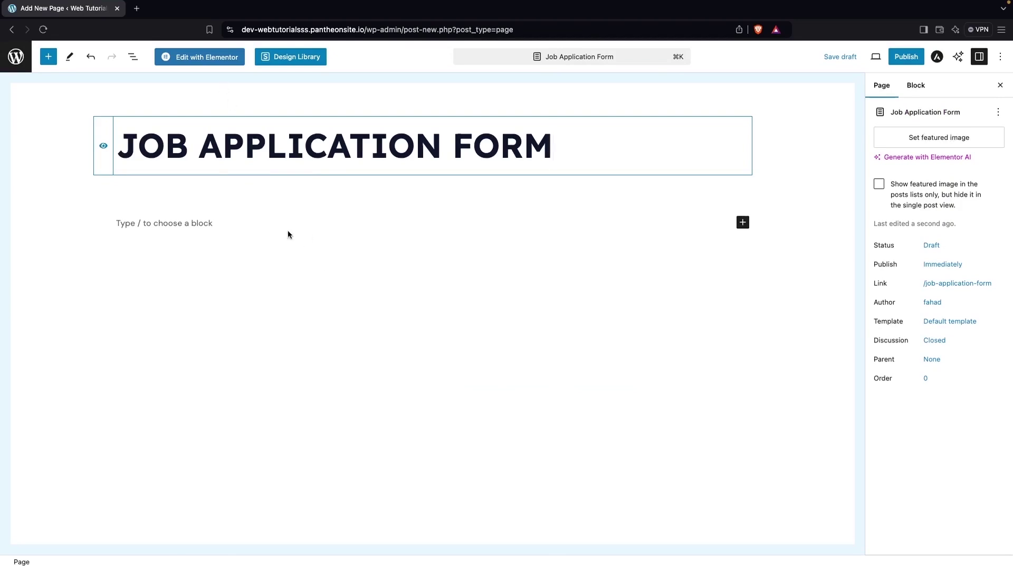
pyautogui.click(218, 61)
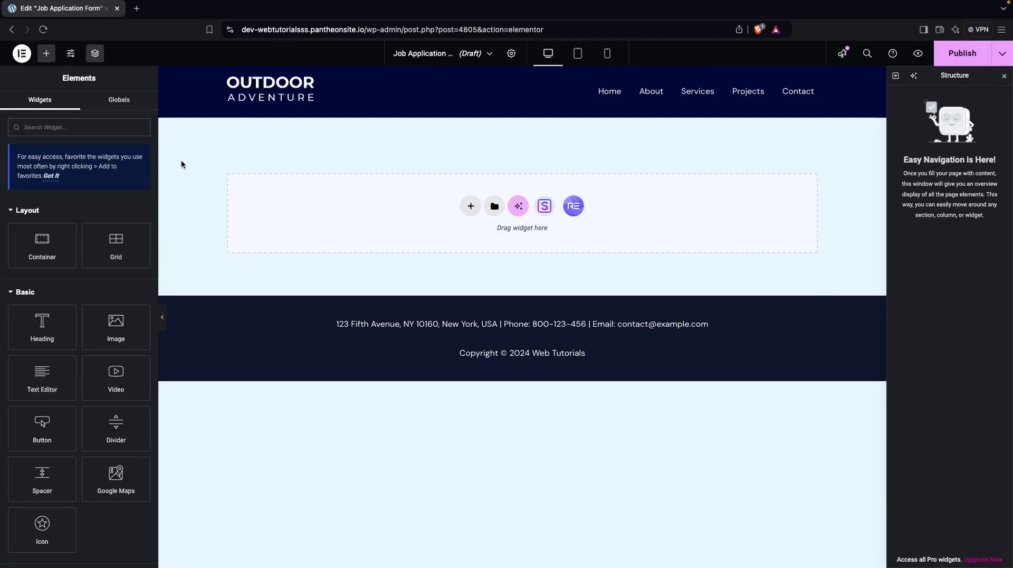
# Step: Add a Shortcode widget to the page containing the pasted form shortcode
pyautogui.write('short')
pyautogui.moveTo(42, 213); pyautogui.dragTo(317, 233)
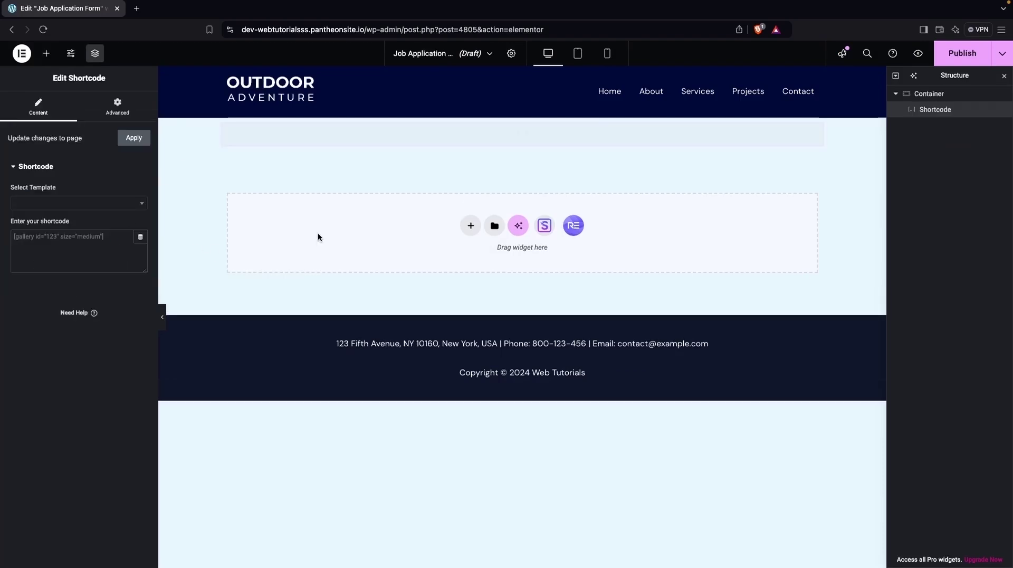
pyautogui.click(107, 247)
pyautogui.press('super+v')
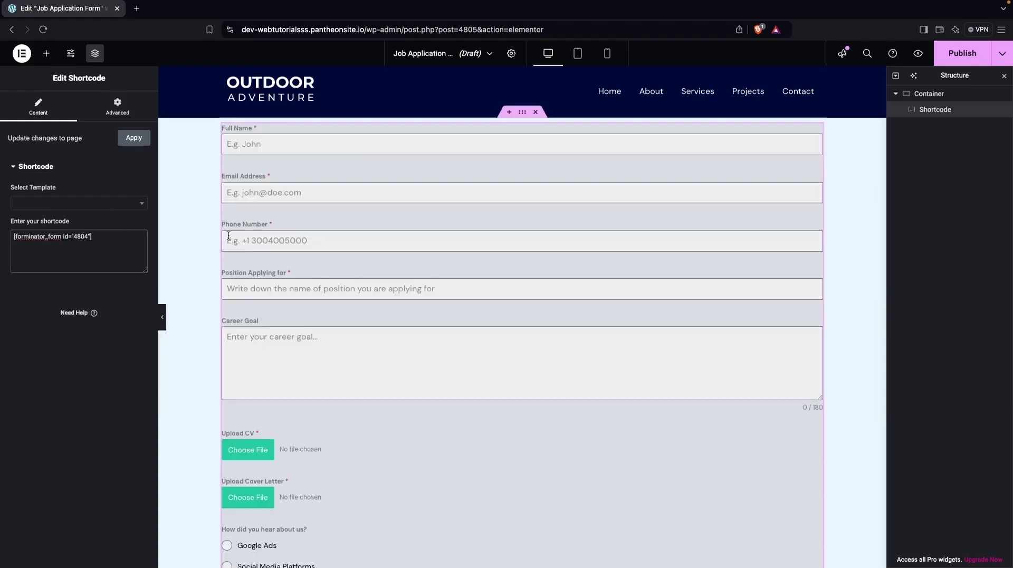
pyautogui.scroll(-1, 384, 159)
pyautogui.scroll(1, 383, 159)
# Step: Give the form's container a top padding of 100 px
pyautogui.click(520, 113)
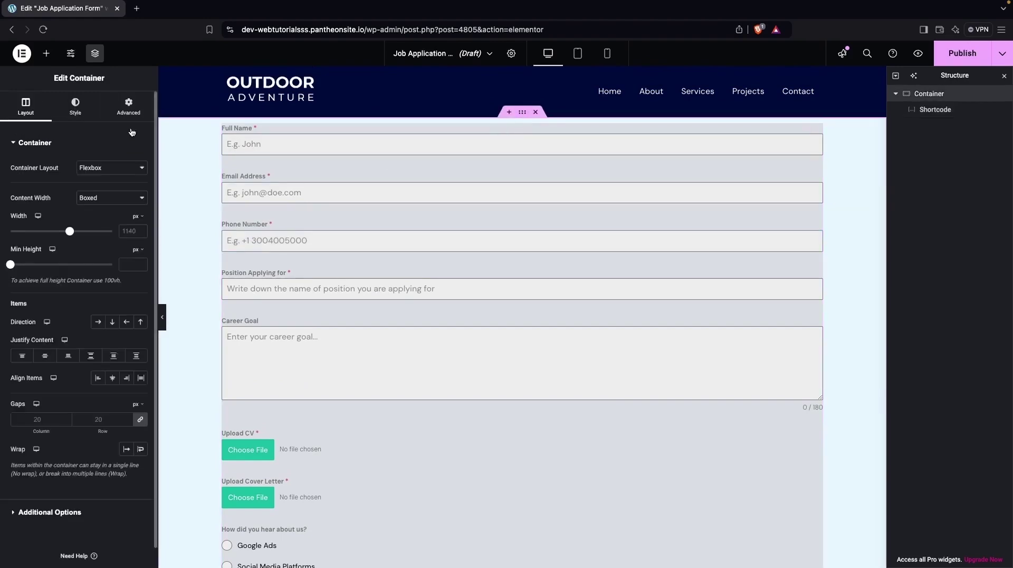
pyautogui.click(128, 106)
pyautogui.click(25, 220)
pyautogui.write('100')
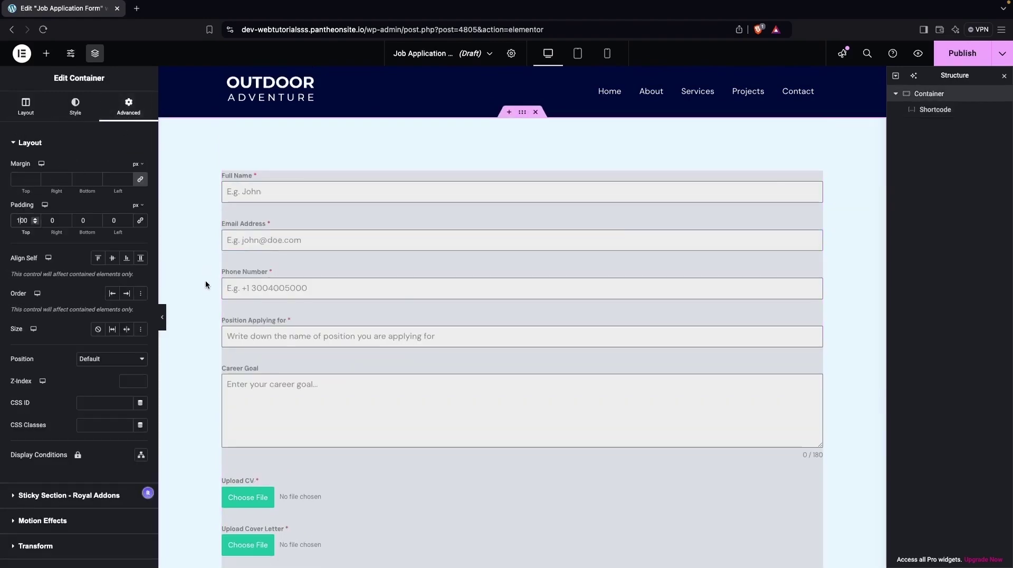
pyautogui.click(21, 100)
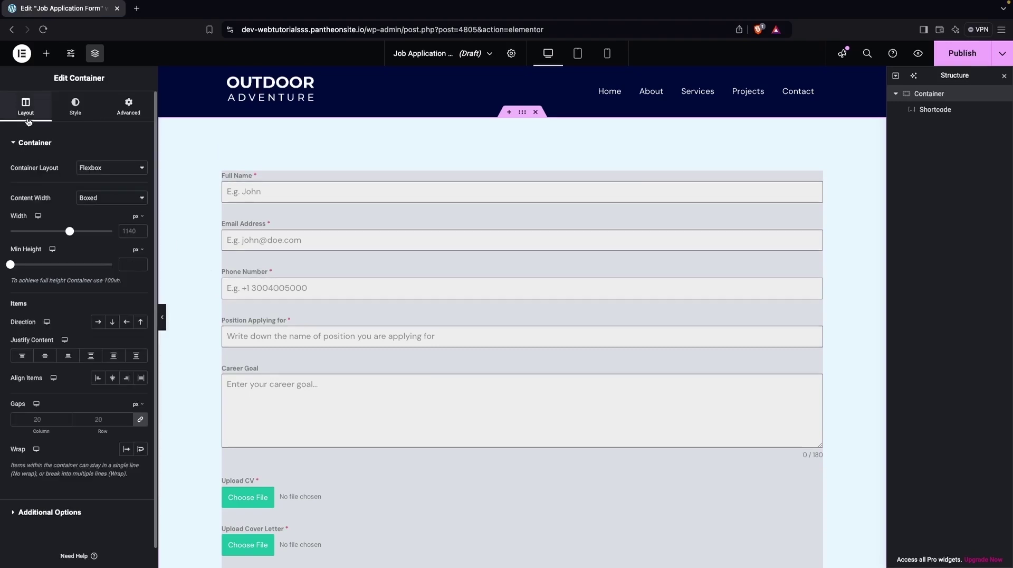
pyautogui.click(45, 56)
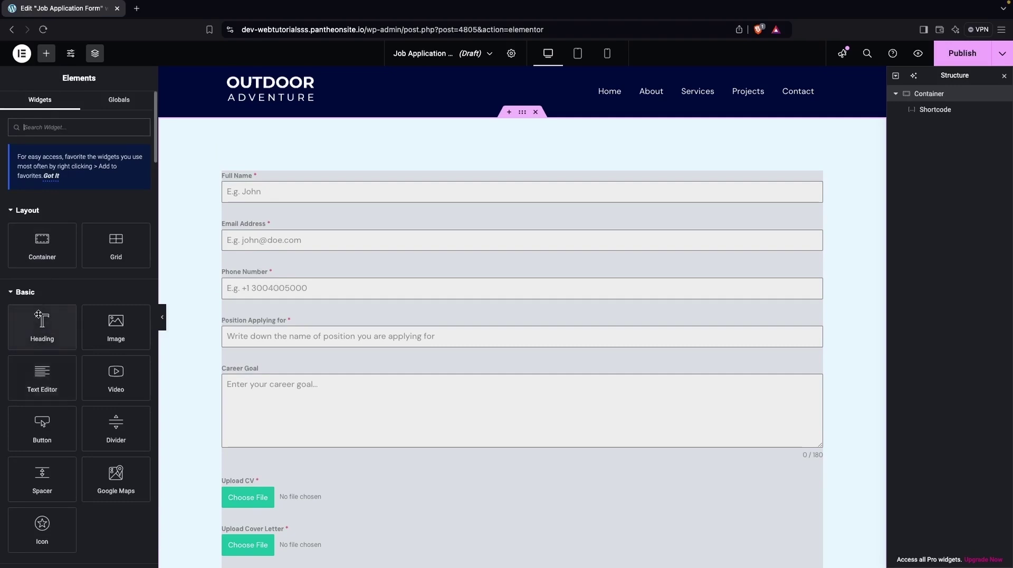
# Step: Add an 'Application Form' heading above the form with 20 px bottom padding
pyautogui.moveTo(40, 323); pyautogui.dragTo(393, 185)
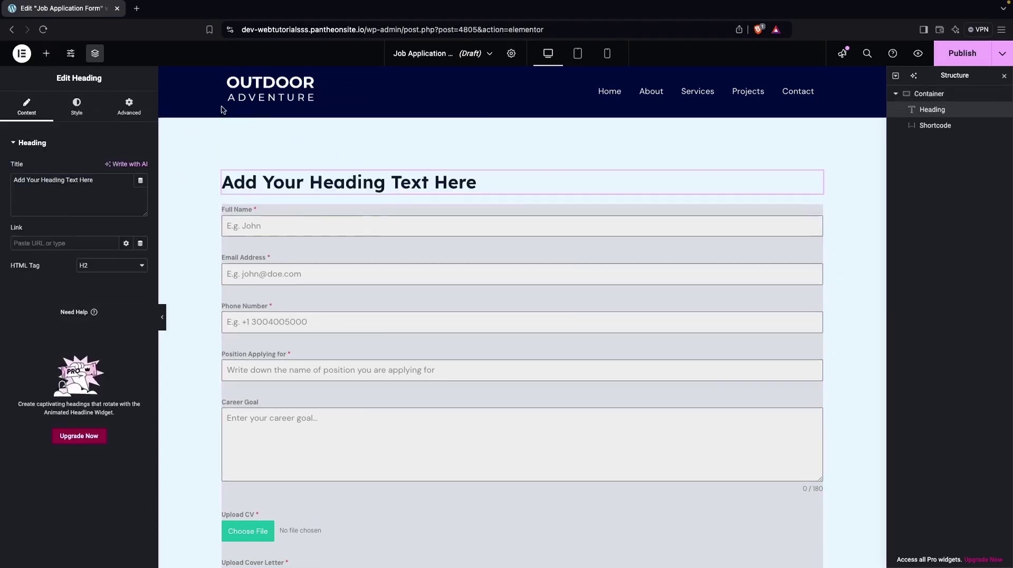
pyautogui.tripleClick(58, 182)
pyautogui.press('super+v')
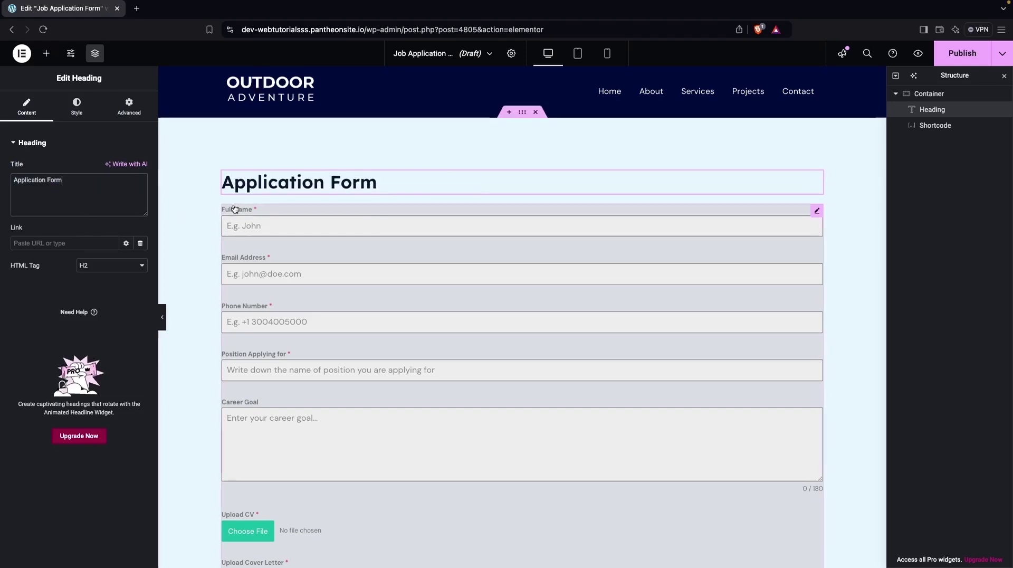
pyautogui.click(138, 111)
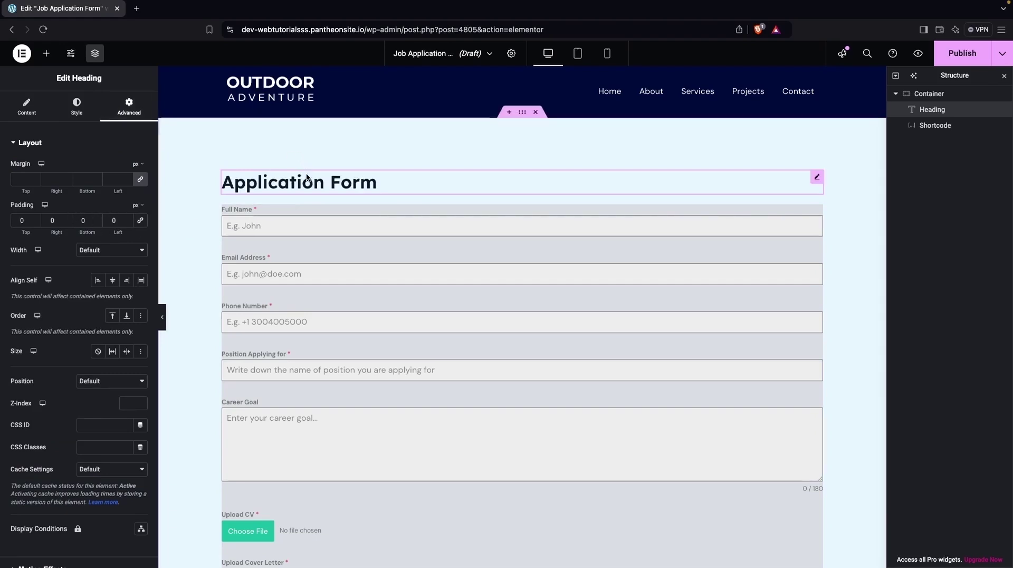
pyautogui.click(84, 221)
pyautogui.write('2')
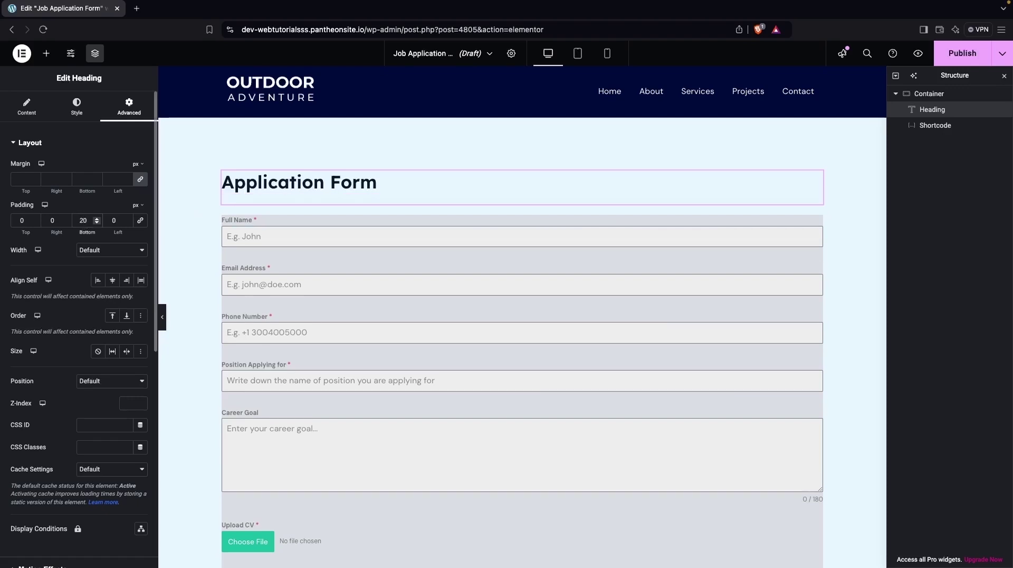
pyautogui.scroll(-1, 262, 310)
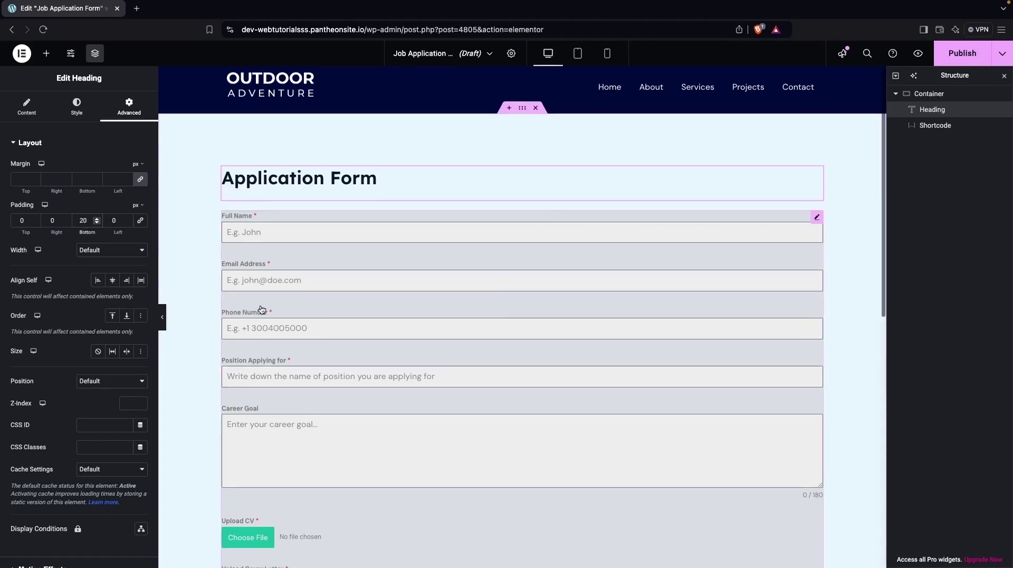
# Step: Publish the page and check the form on its live preview
pyautogui.press('super+s')
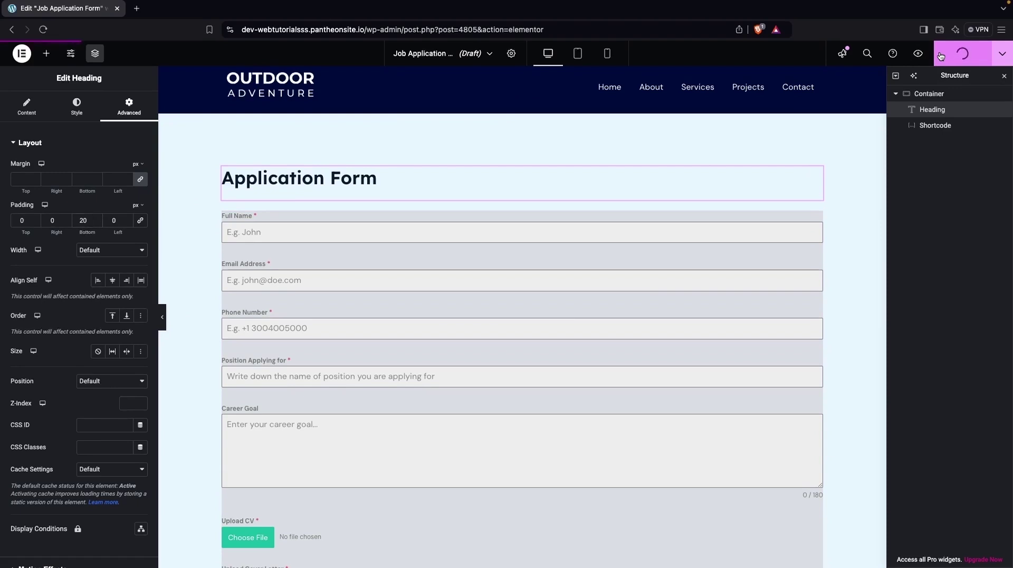
pyautogui.click(918, 54)
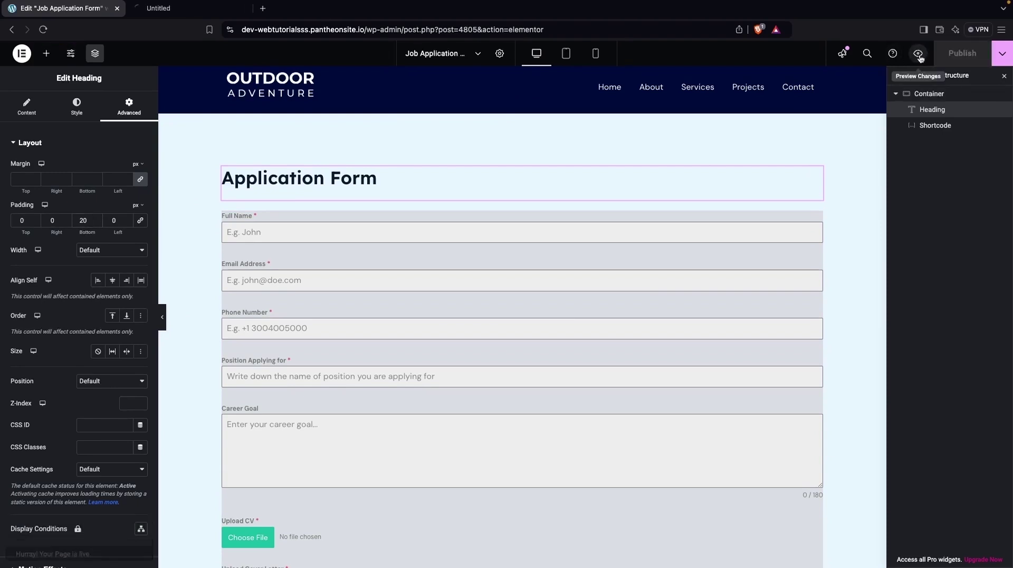
pyautogui.scroll(-5, 178, 292)
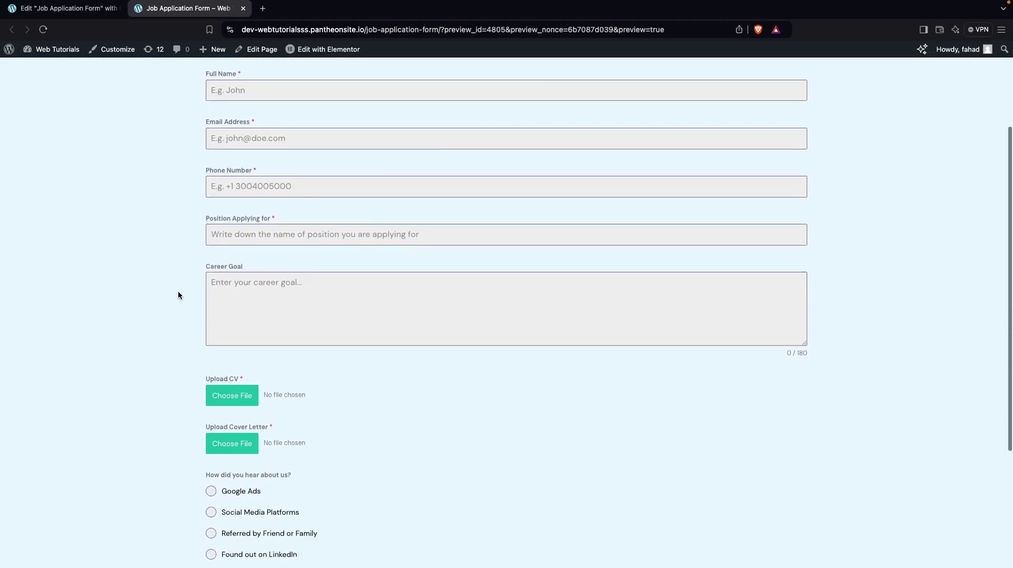
pyautogui.scroll(-2, 178, 296)
pyautogui.scroll(5, 178, 295)
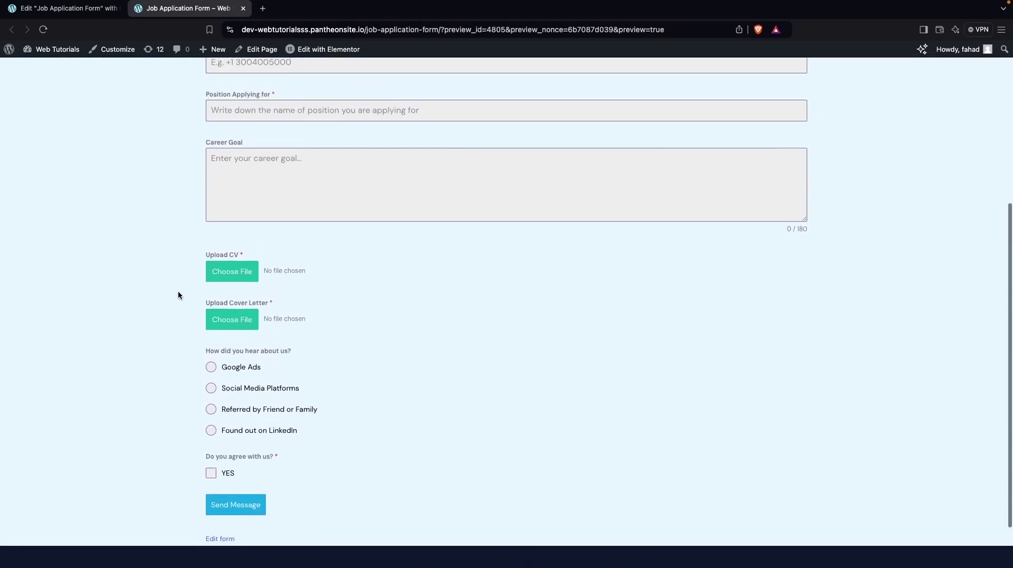
pyautogui.scroll(2, 178, 295)
pyautogui.click(312, 154)
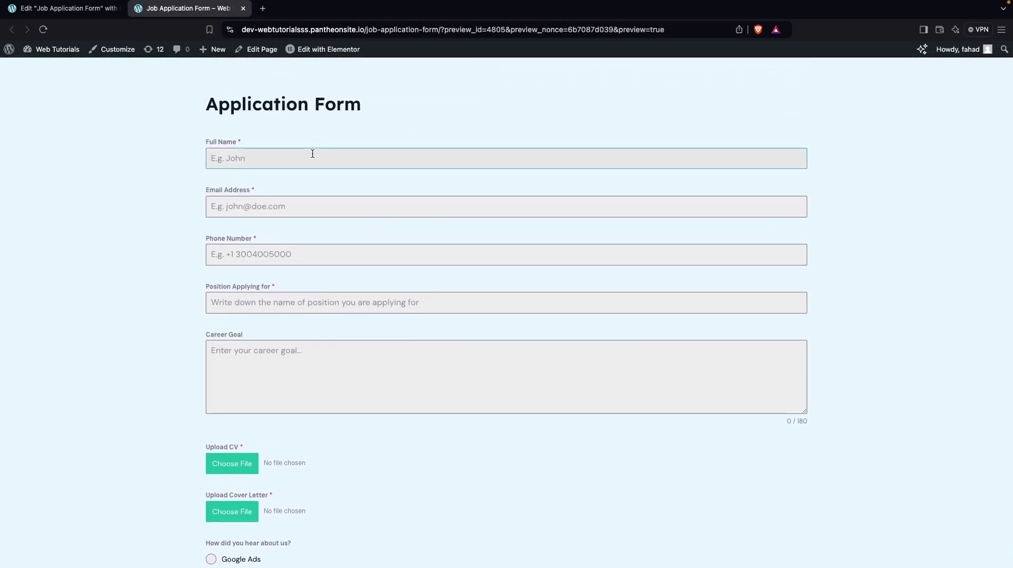
pyautogui.scroll(-5, 285, 192)
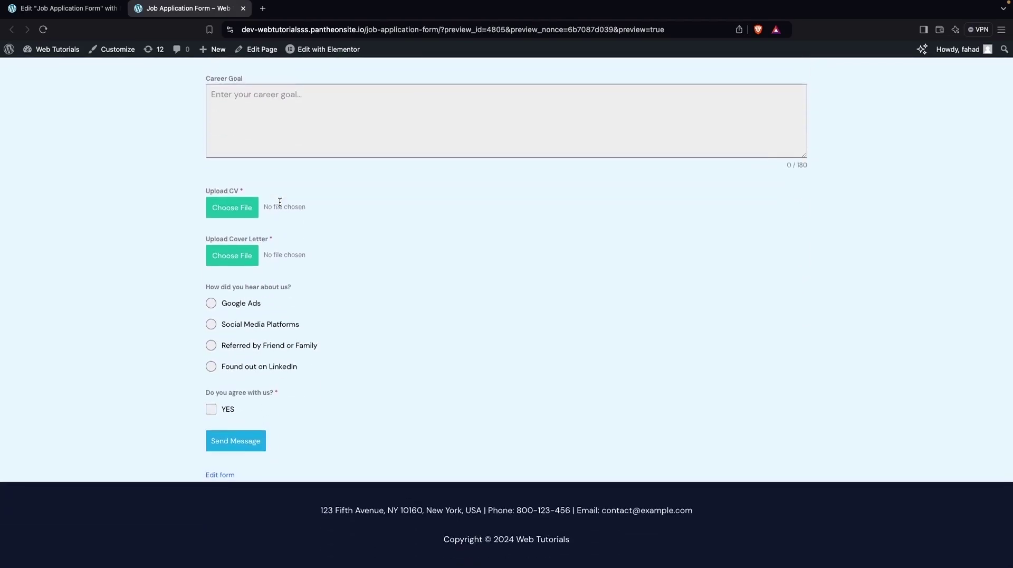
pyautogui.scroll(6, 261, 213)
pyautogui.scroll(2, 261, 214)
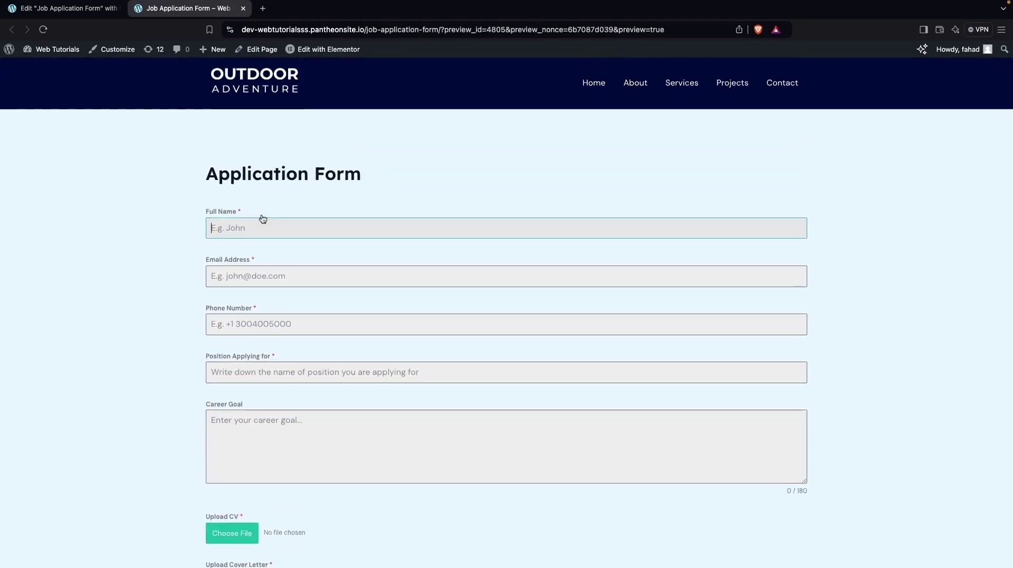
pyautogui.scroll(-5, 74, 30)
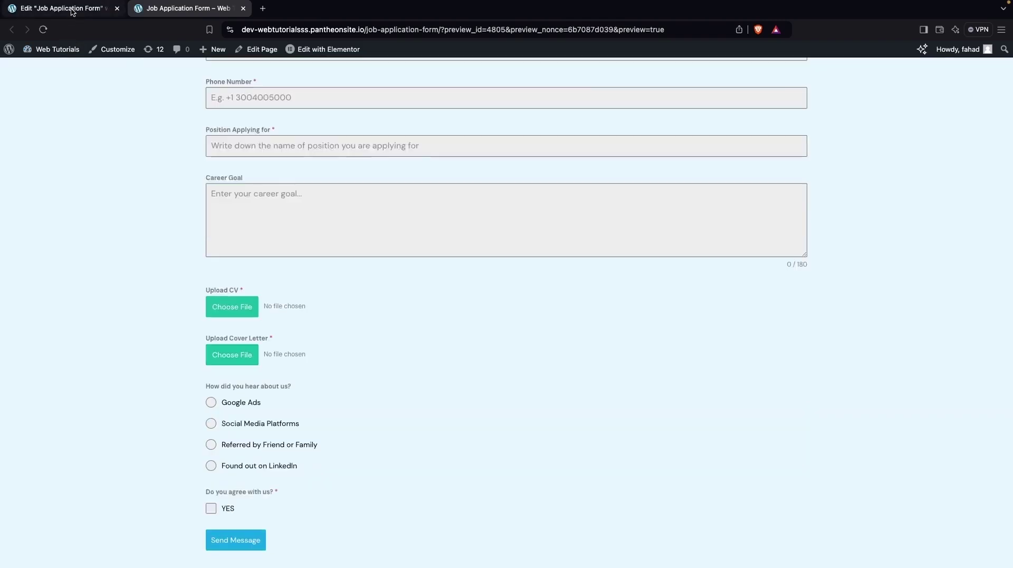
pyautogui.click(72, 9)
# Step: In the block editor, add a Forminator Form block showing the Job Application Form
pyautogui.click(11, 30)
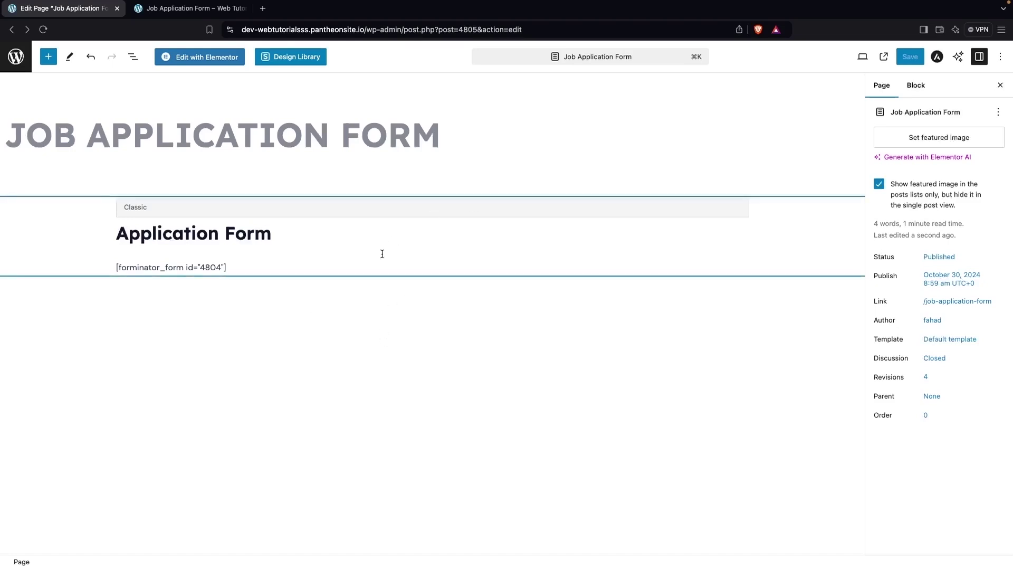
pyautogui.click(53, 62)
pyautogui.write('form')
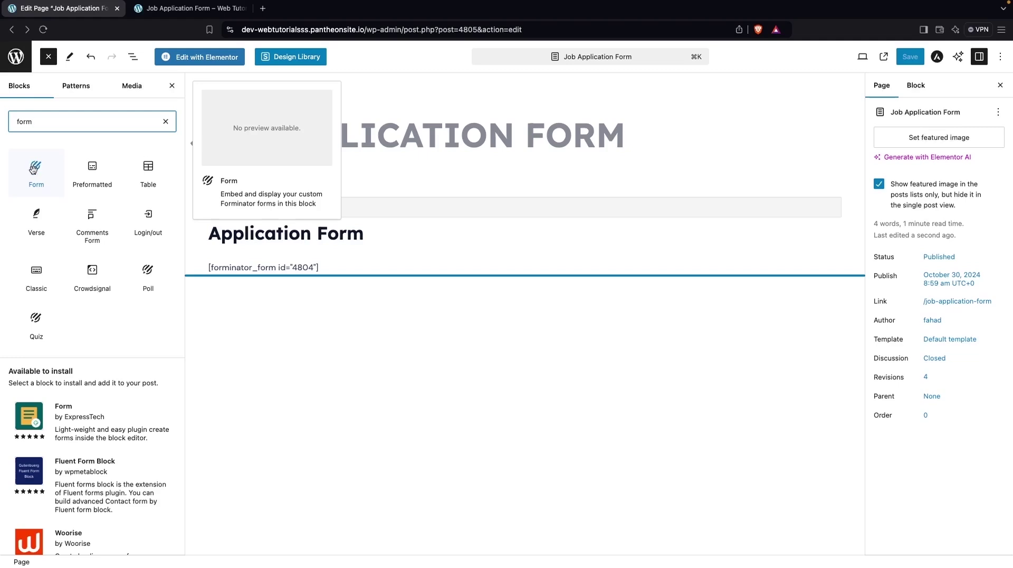
pyautogui.click(28, 175)
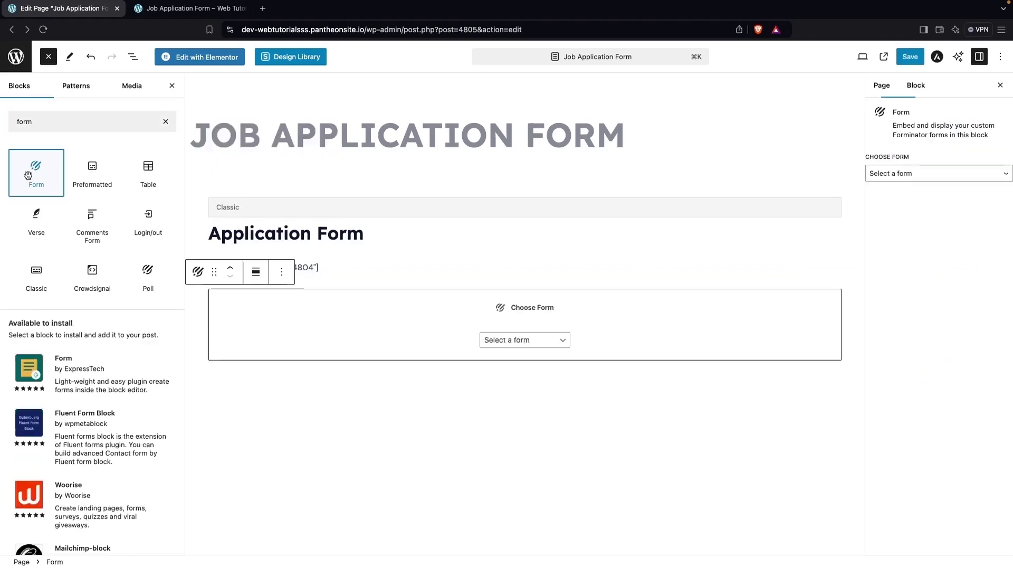
pyautogui.click(527, 341)
pyautogui.click(527, 352)
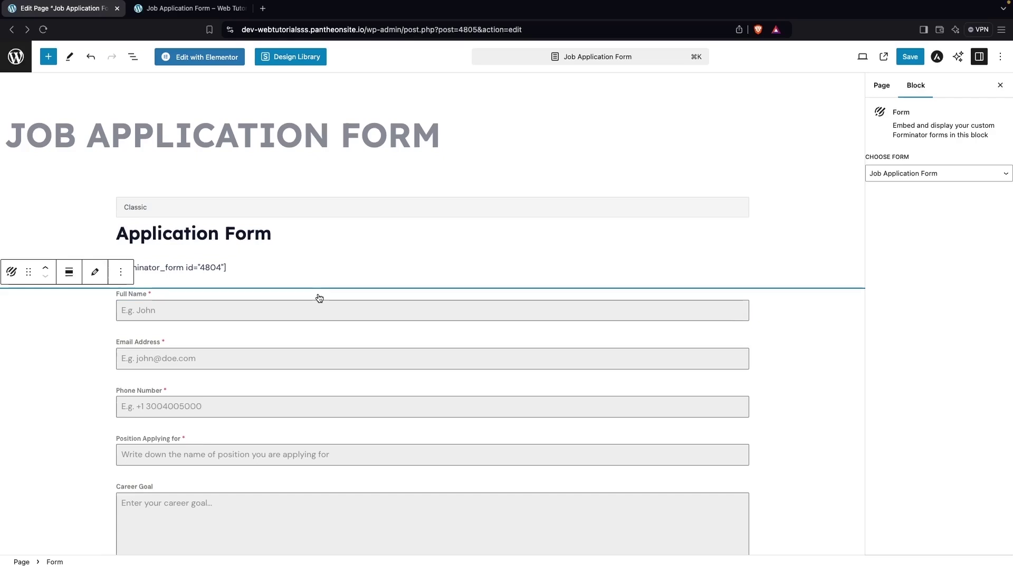
# Step: Delete the old Classic shortcode block and update the page
pyautogui.click(240, 264)
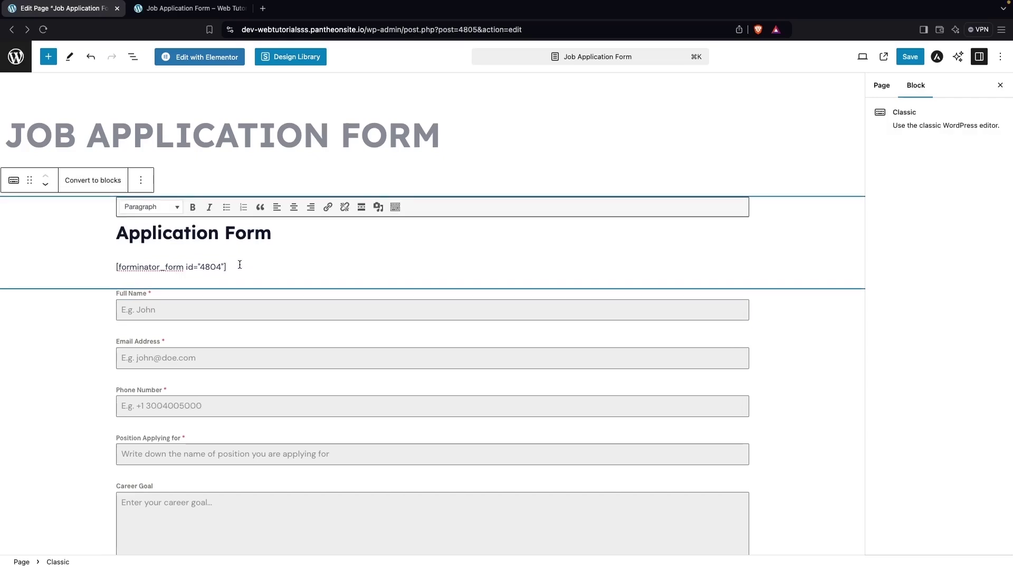
pyautogui.click(140, 180)
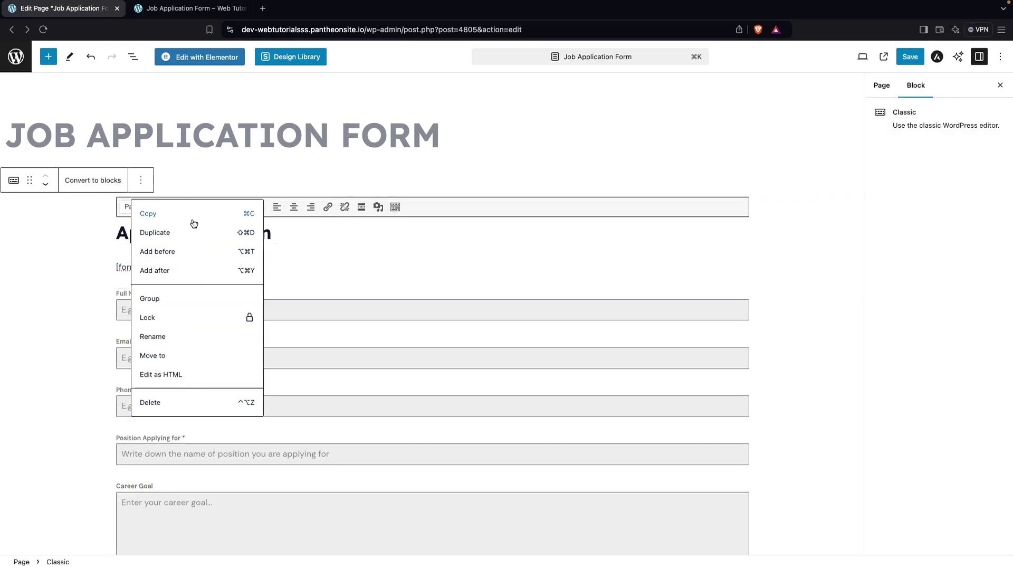
pyautogui.click(177, 402)
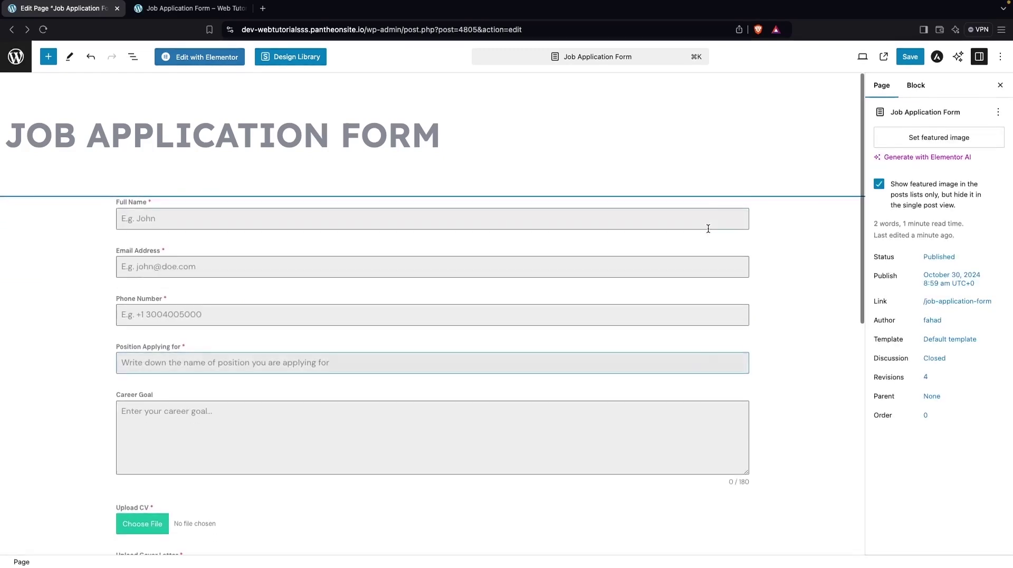
pyautogui.click(910, 58)
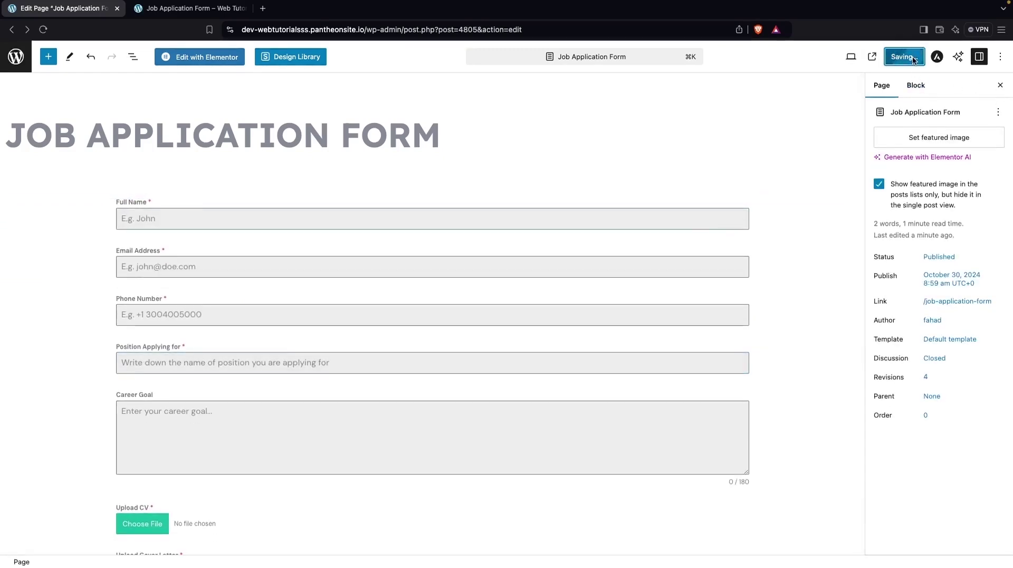
pyautogui.click(884, 58)
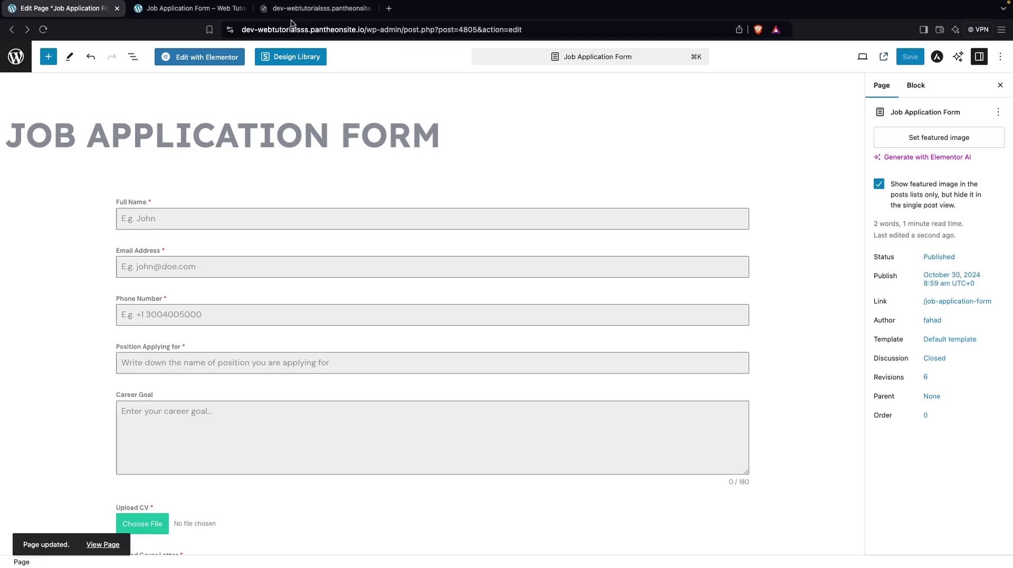
# Step: Delete the duplicate Forminator form block from the page
pyautogui.scroll(-5, 194, 293)
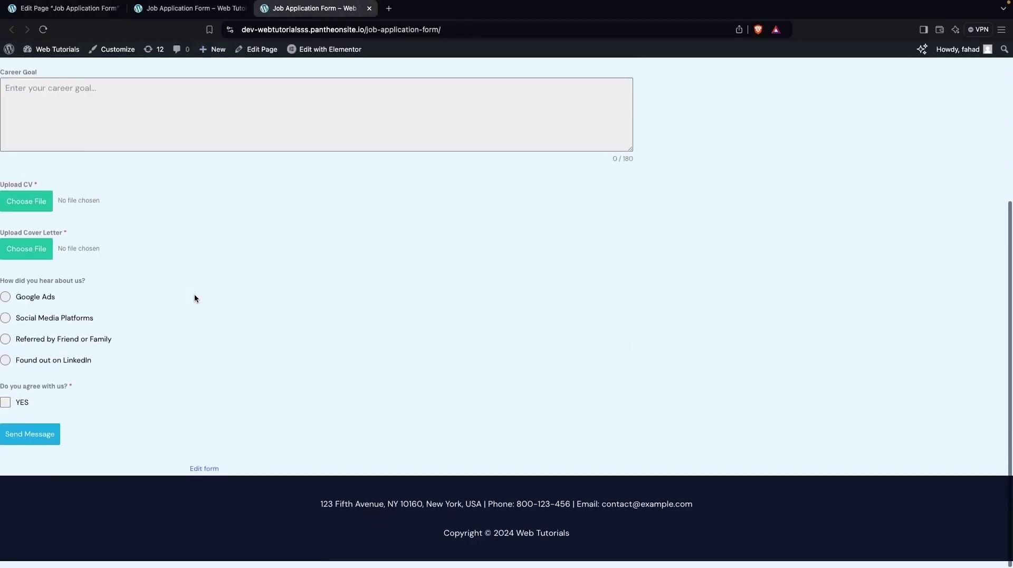
pyautogui.scroll(5, 194, 293)
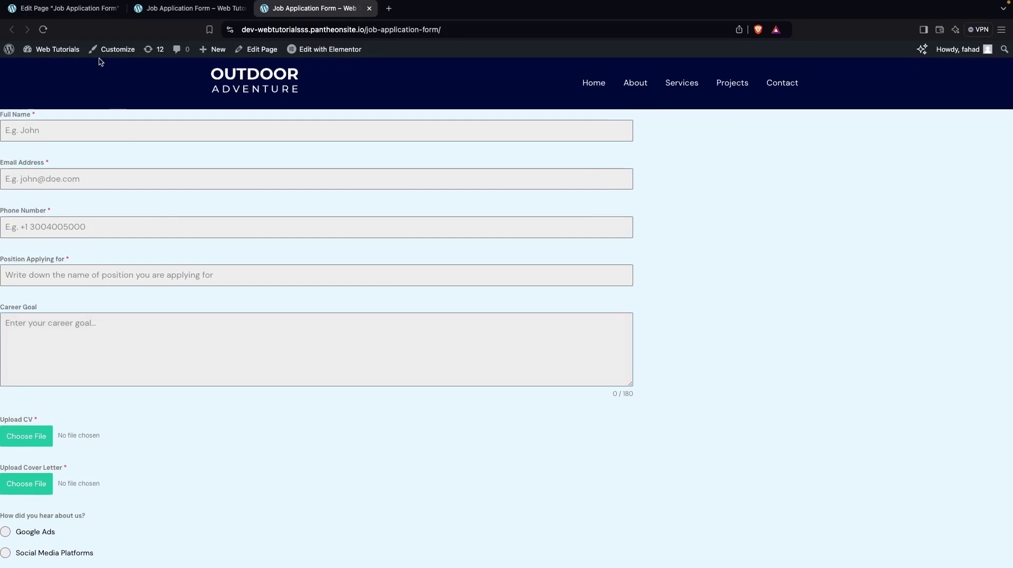
pyautogui.click(90, 15)
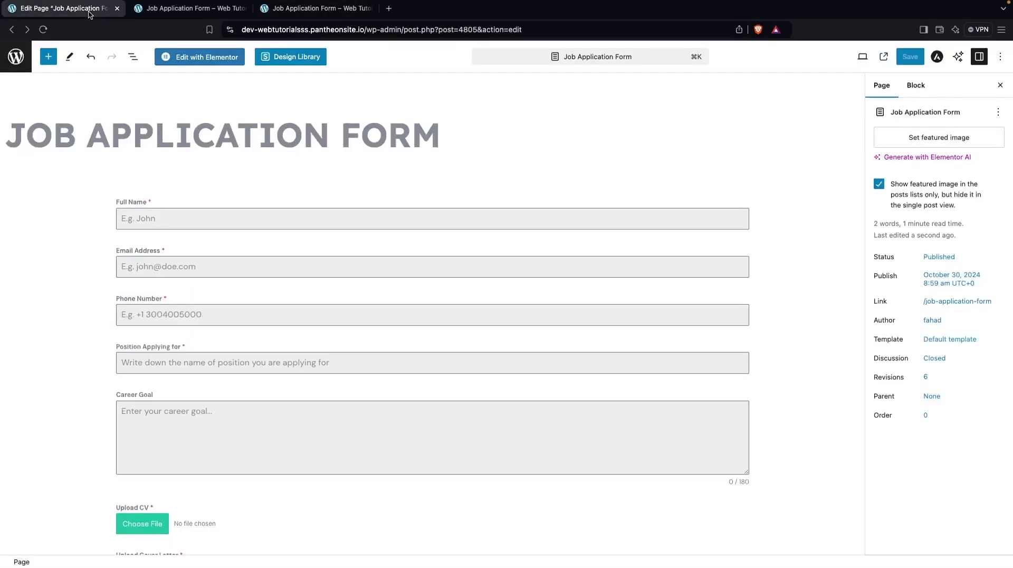
pyautogui.click(124, 280)
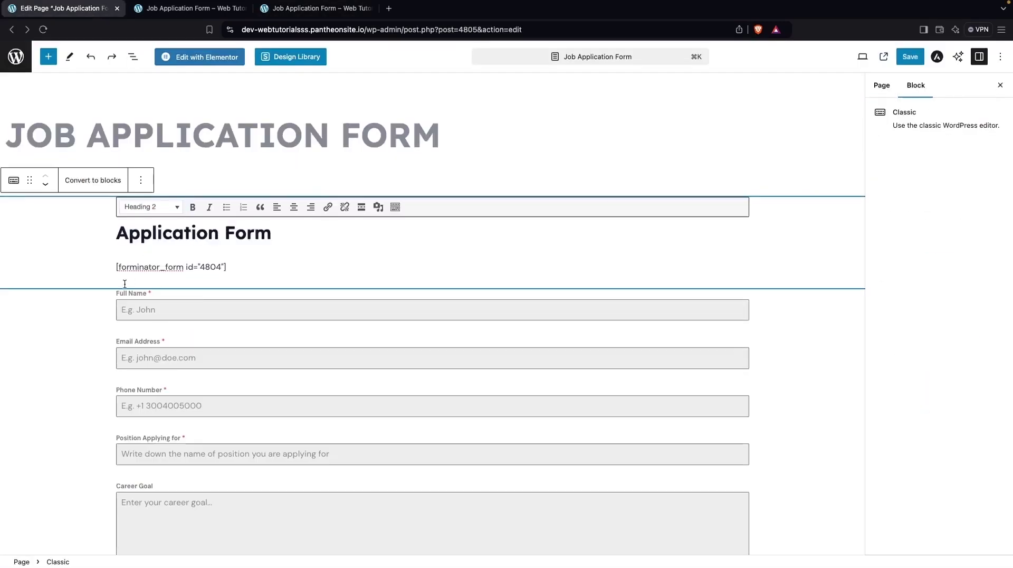
pyautogui.click(314, 342)
pyautogui.press('BackSpace')
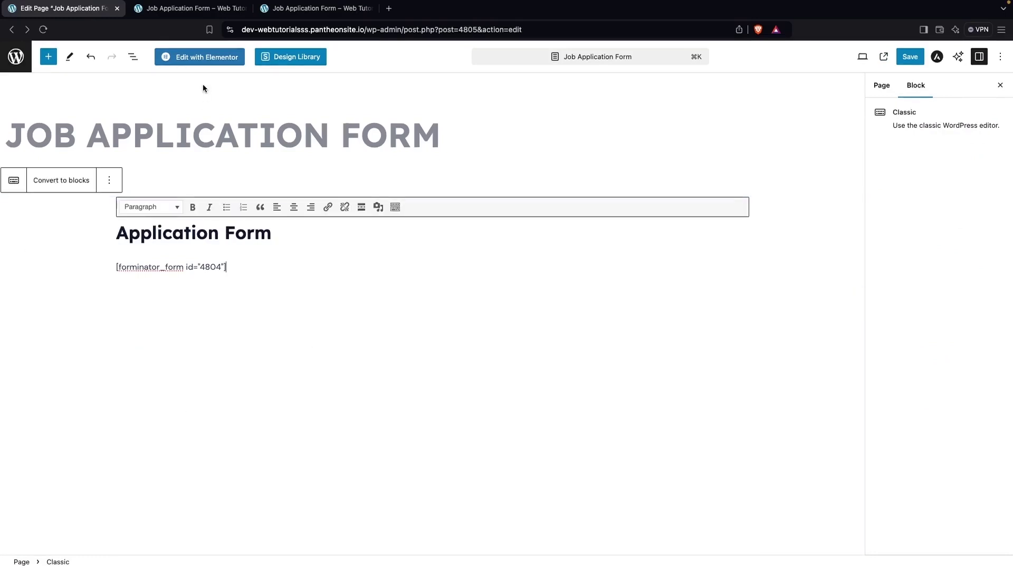
# Step: Reopen the page in Elementor, leaving the block editor, and preview it
pyautogui.click(214, 58)
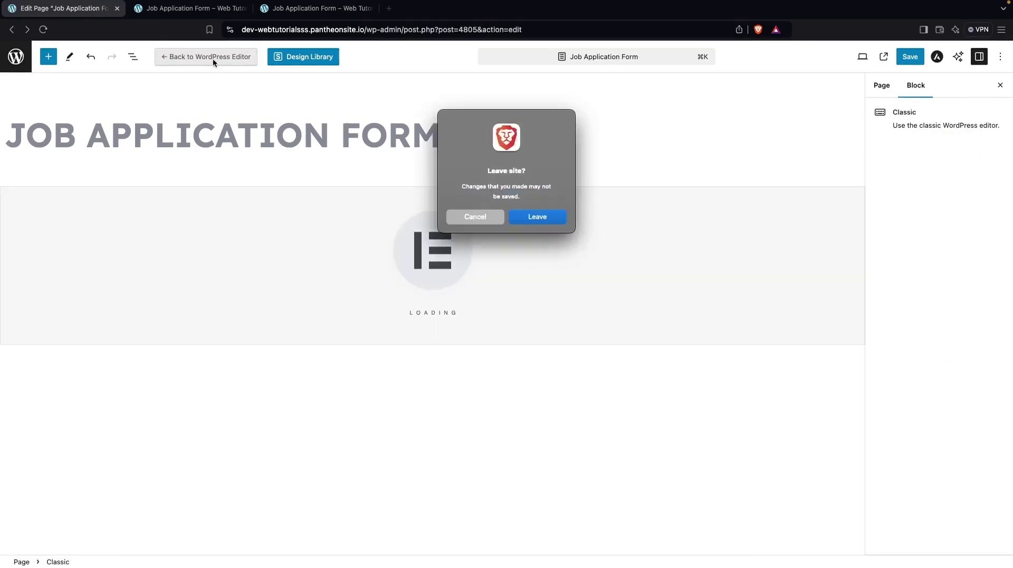
pyautogui.click(538, 215)
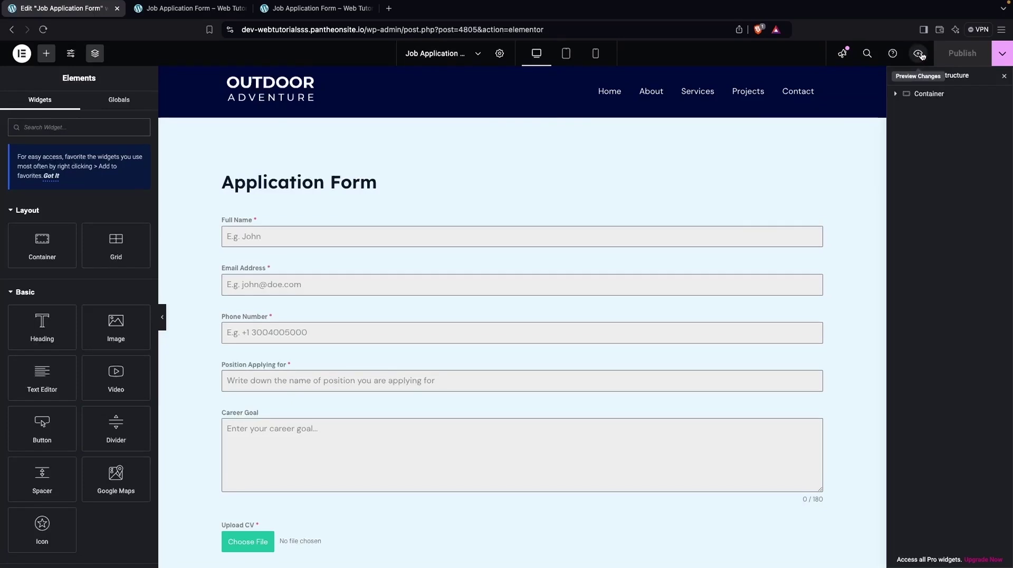
pyautogui.click(920, 53)
# Step: Fill in the Full Name with a test applicant's name and submit the application
pyautogui.scroll(3, 350, 226)
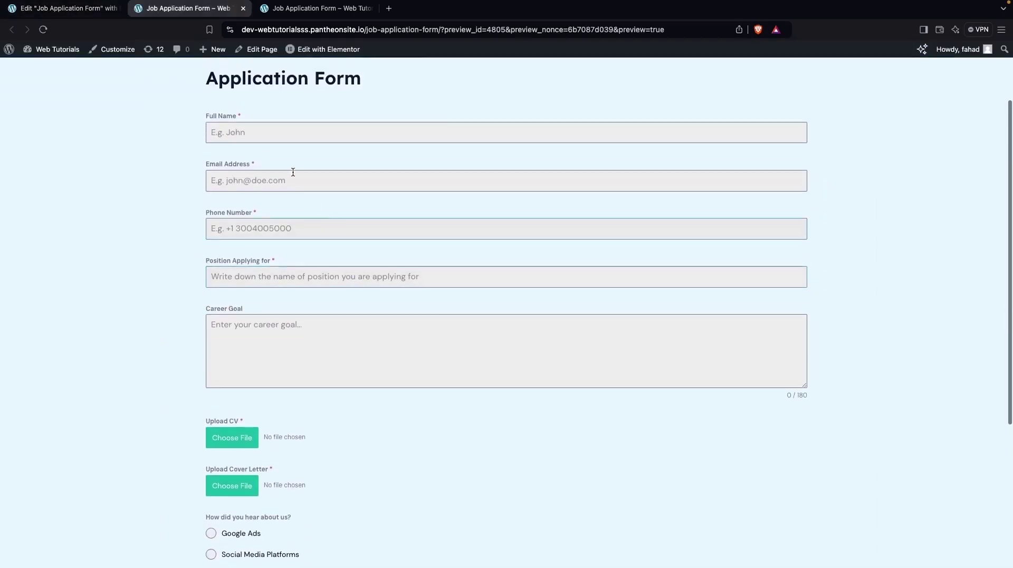
pyautogui.click(288, 134)
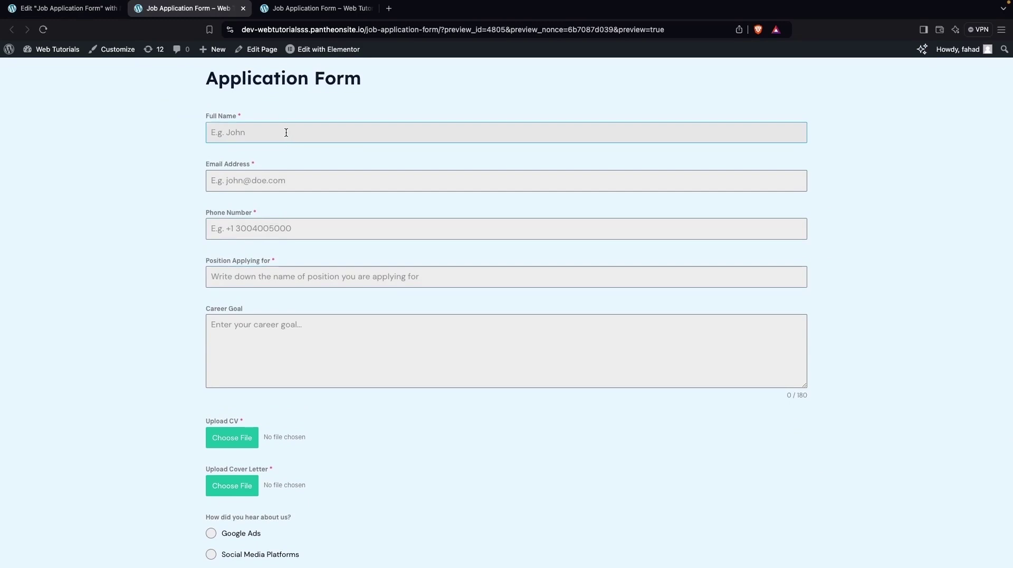
pyautogui.write('Fahad')
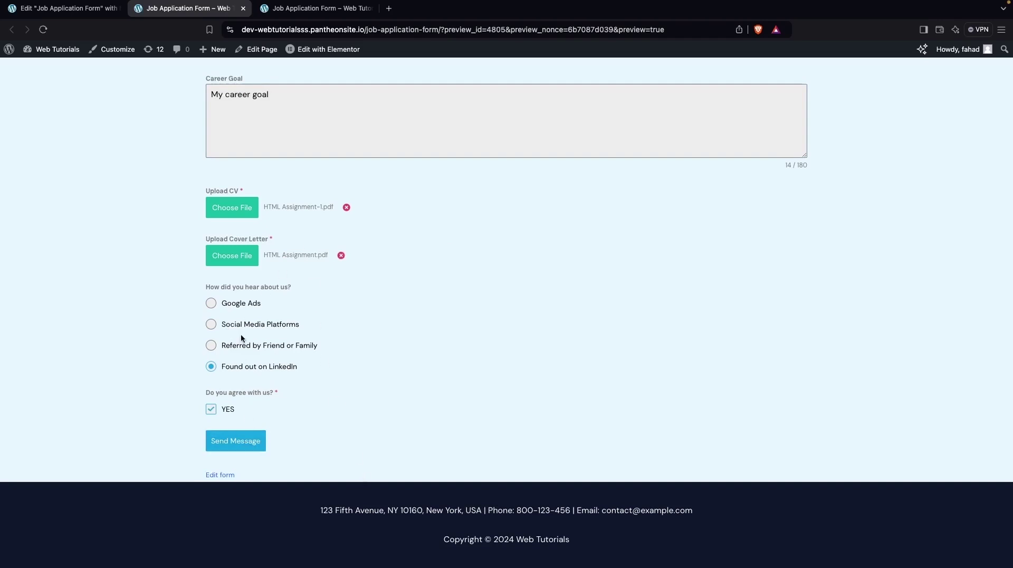
pyautogui.click(240, 439)
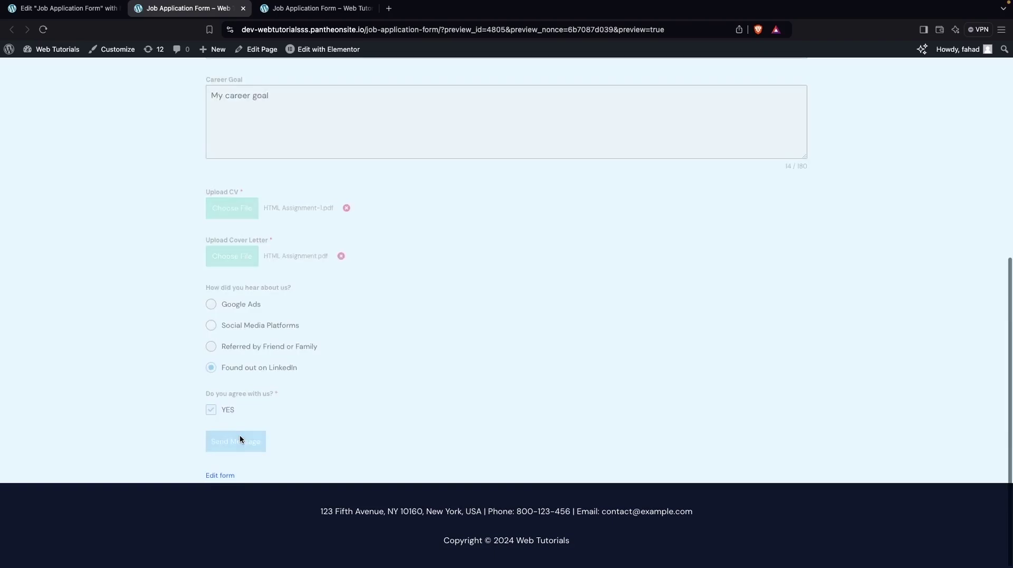
pyautogui.scroll(2, 121, 129)
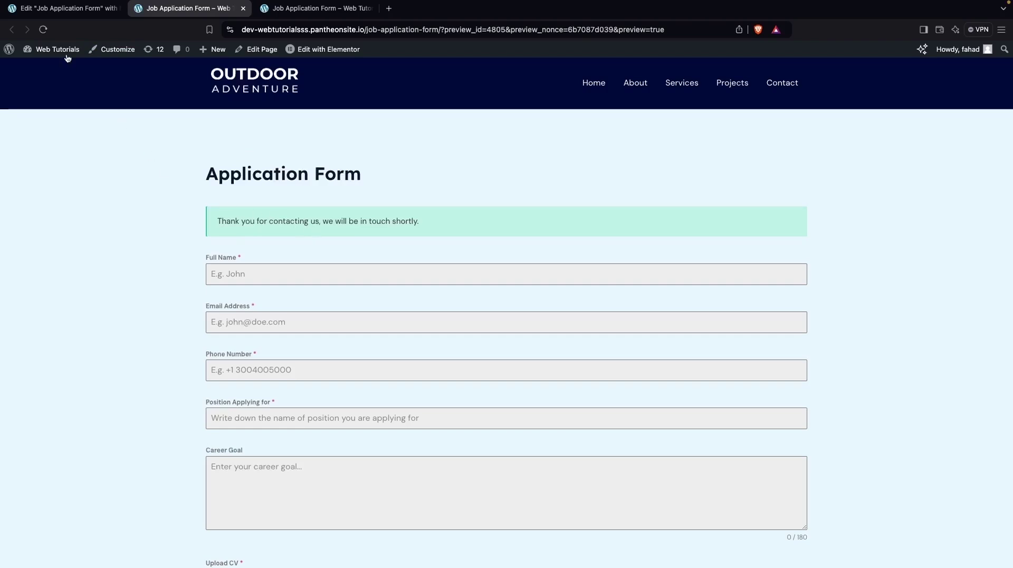
# Step: From the Forminator dashboard, open the Job Application Form for editing
pyautogui.moveTo(55, 50)
pyautogui.click(53, 68)
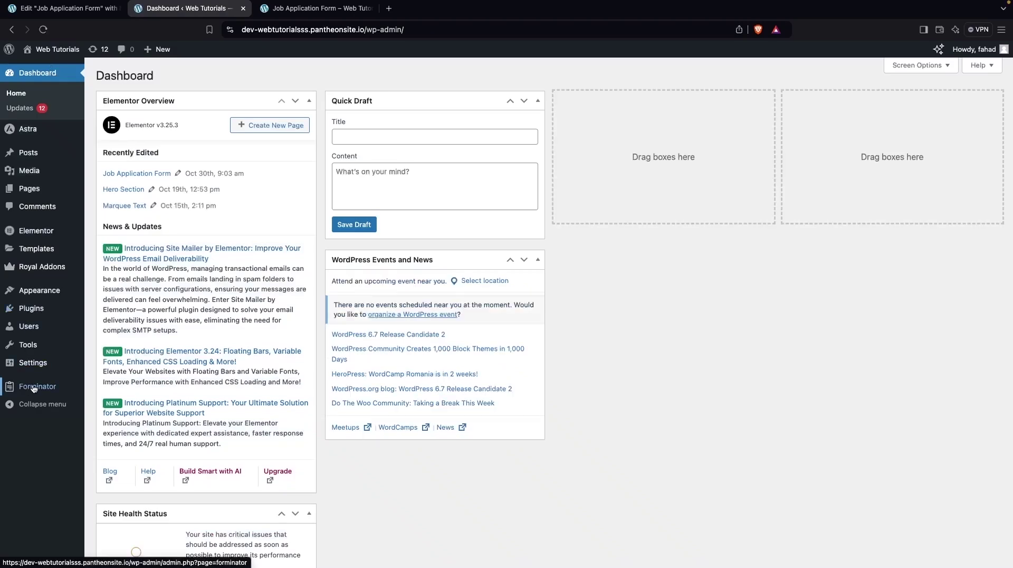
pyautogui.click(33, 389)
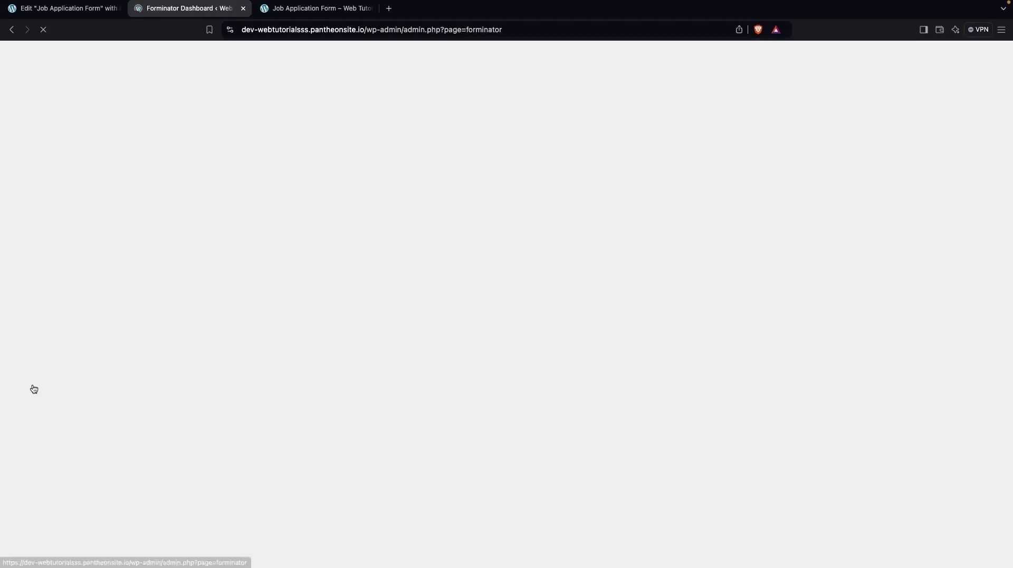
pyautogui.scroll(-1, 280, 306)
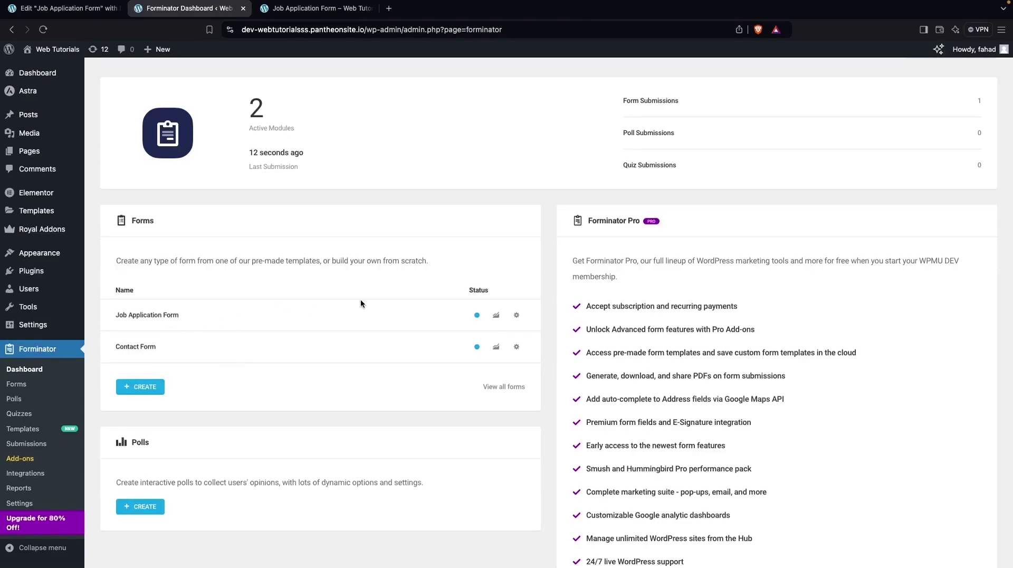
pyautogui.click(517, 317)
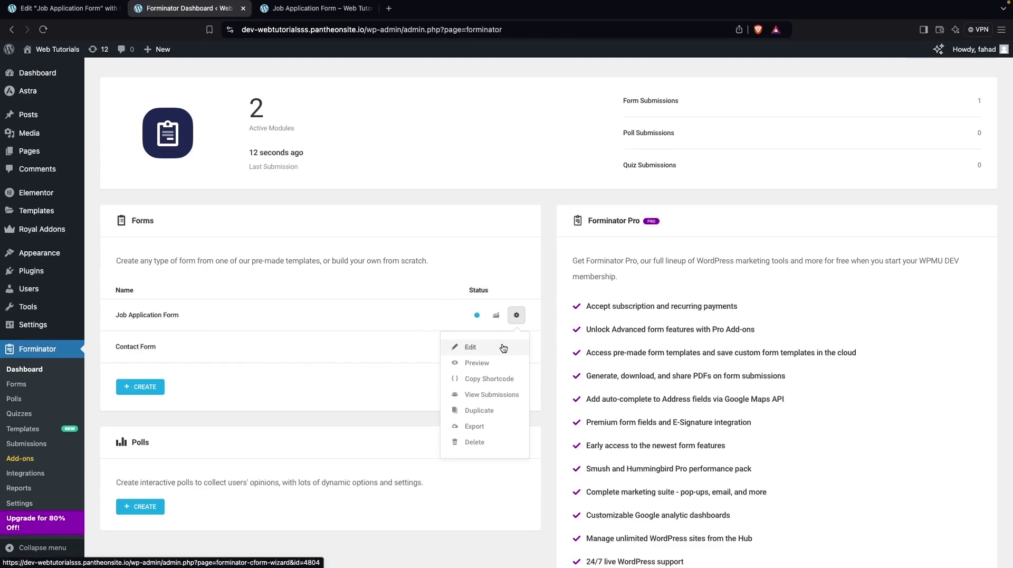
pyautogui.click(468, 347)
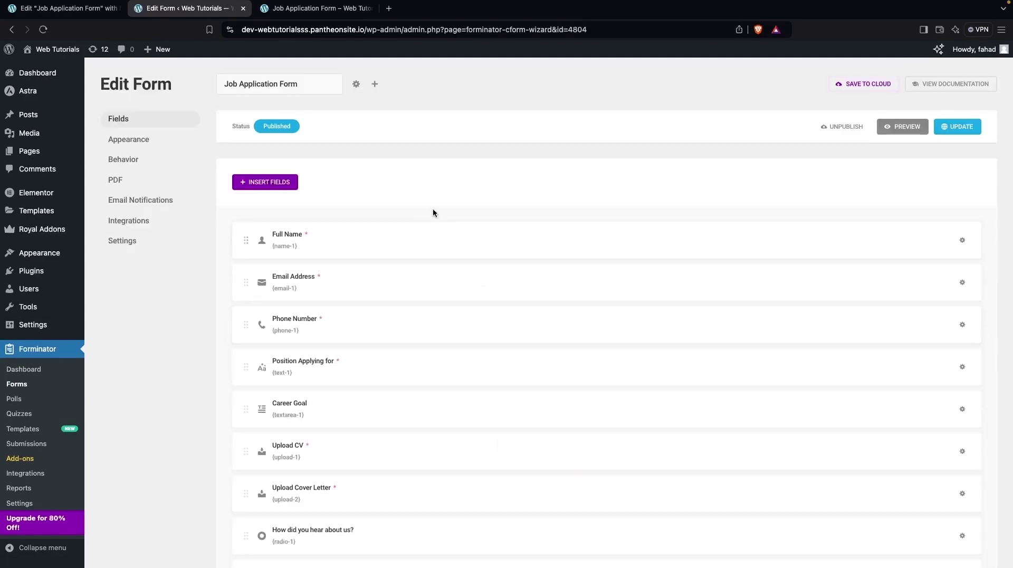
# Step: Rename the form's 'Send Message' button to 'Submit'
pyautogui.scroll(-5, 412, 360)
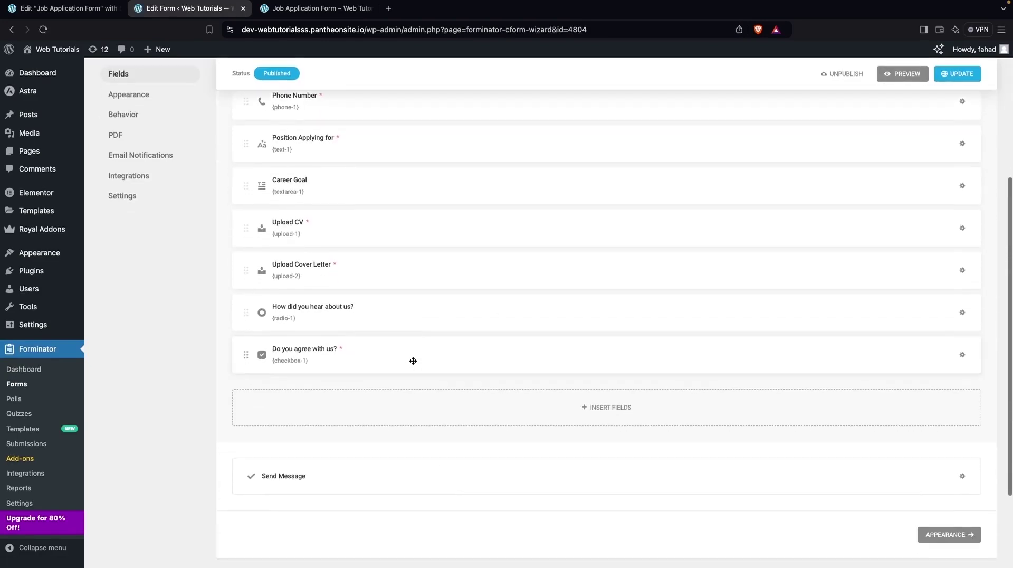
pyautogui.click(401, 477)
pyautogui.tripleClick(468, 306)
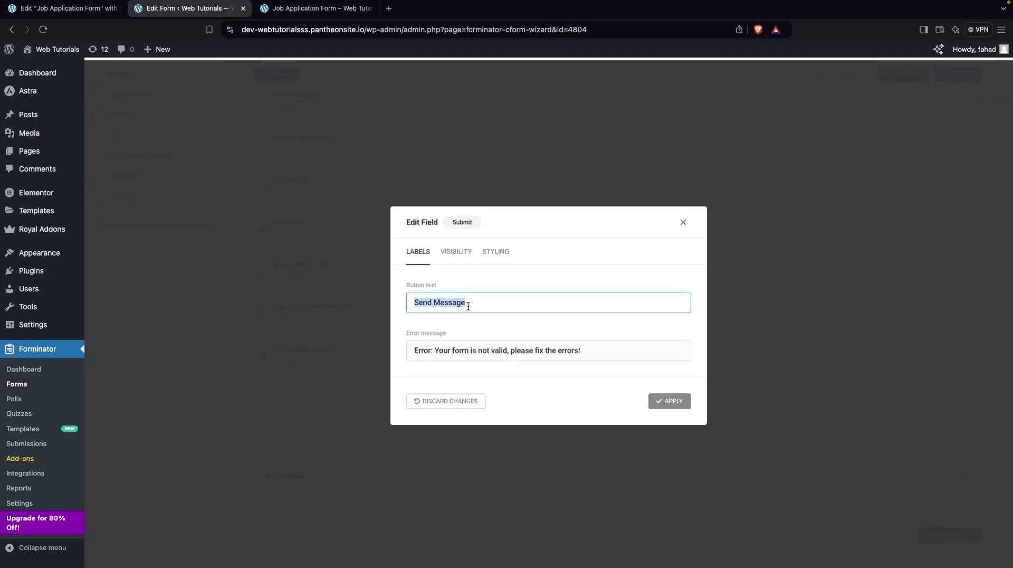
pyautogui.write('Sum')
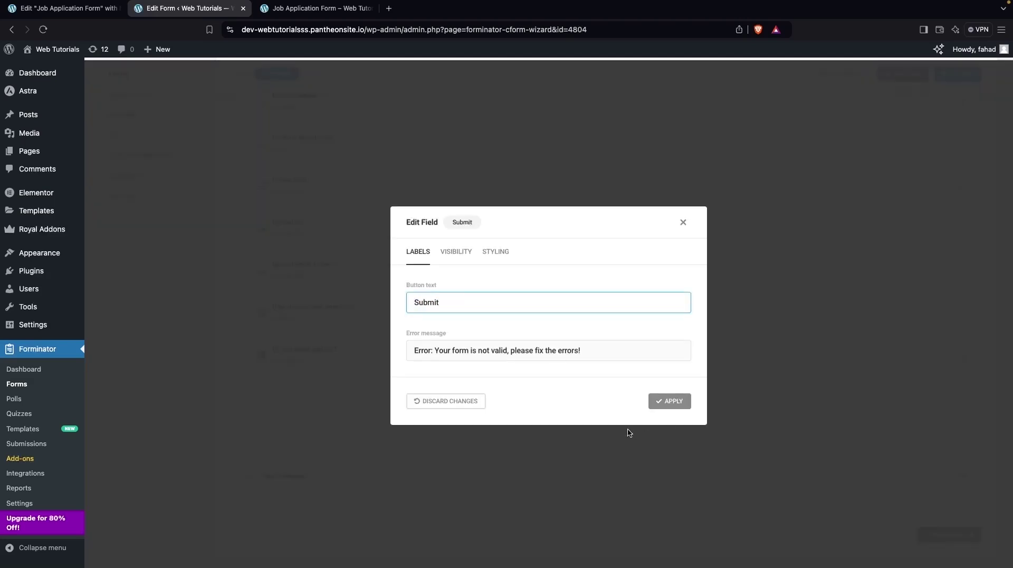
pyautogui.click(671, 403)
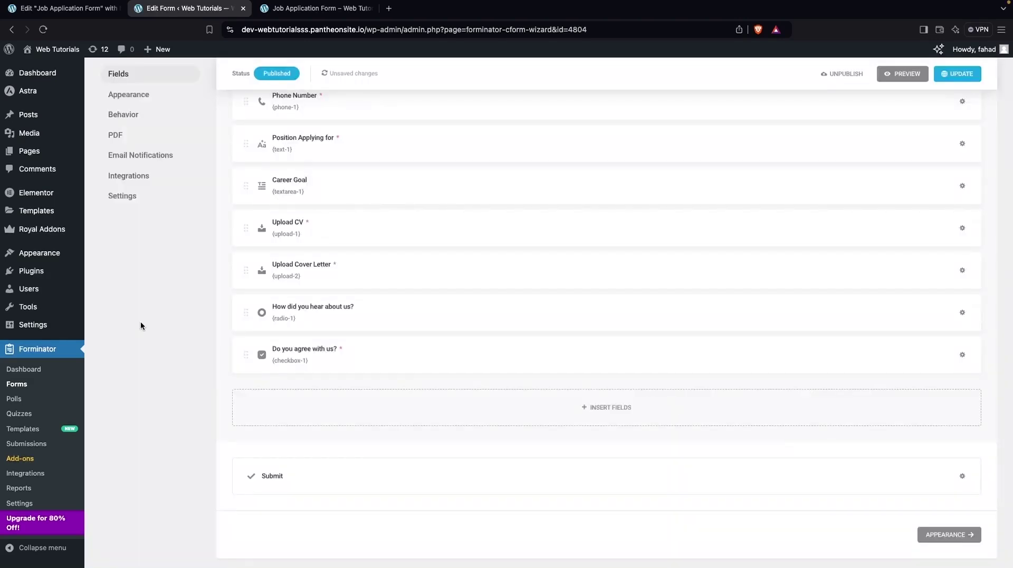
pyautogui.click(26, 444)
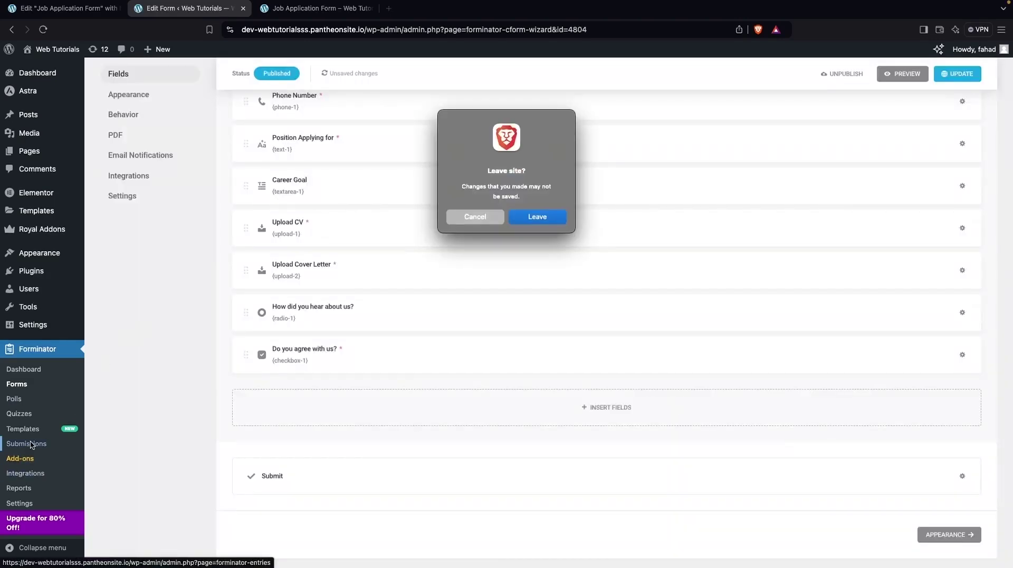
# Step: Leave the form editor and load the Job Application Form's entries in Forminator Submissions
pyautogui.press('Return')
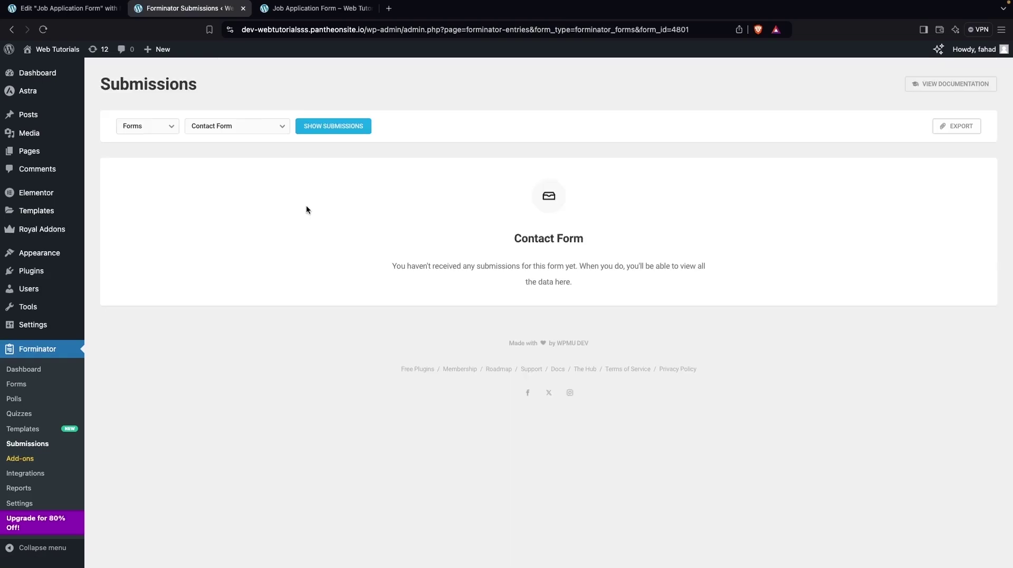
pyautogui.click(262, 129)
pyautogui.click(249, 180)
pyautogui.click(334, 126)
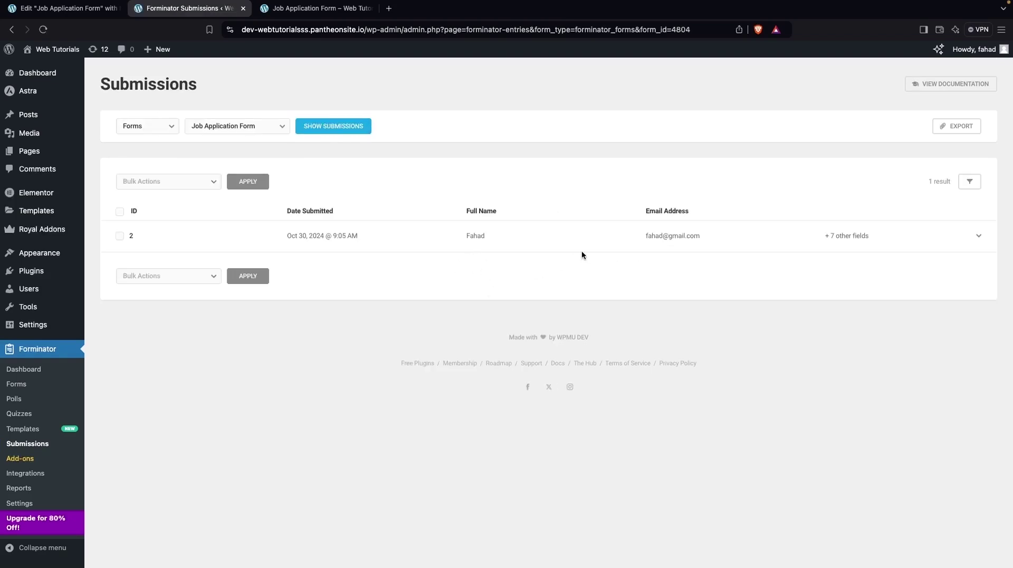
# Step: Expand submission 2 to review its answers and the two uploaded PDF files
pyautogui.click(967, 240)
pyautogui.scroll(-1, 736, 366)
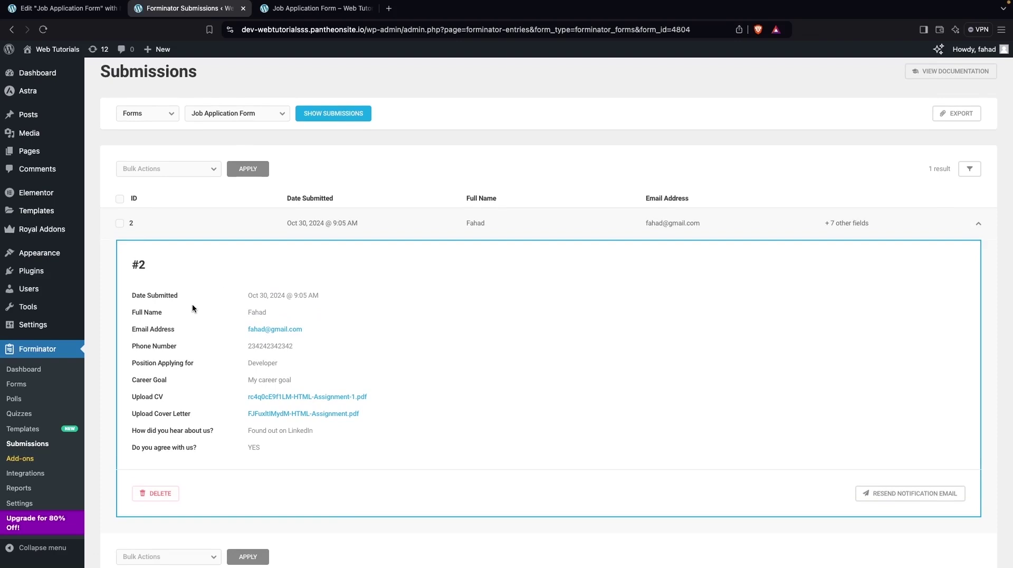
pyautogui.scroll(-1, 193, 355)
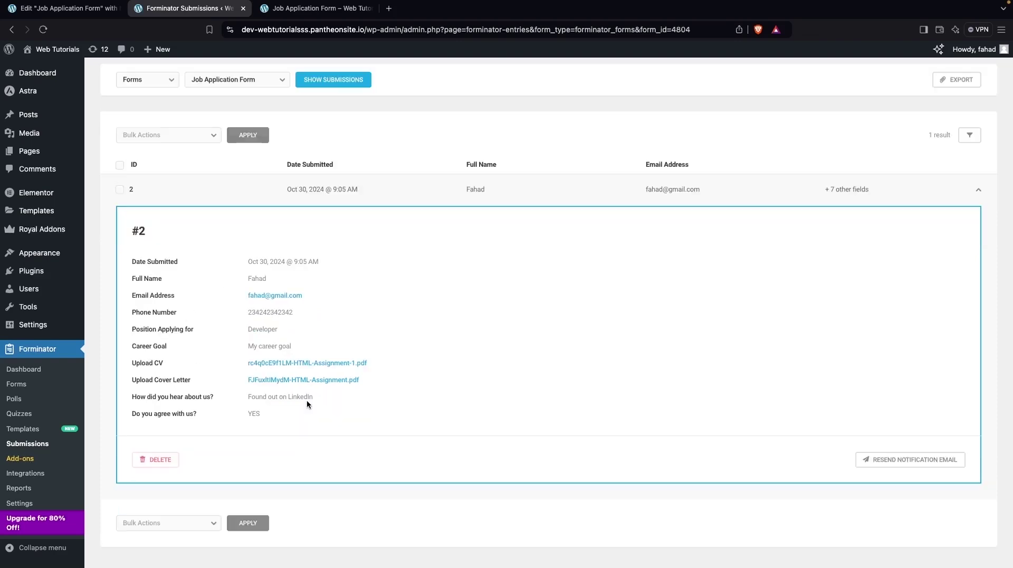
pyautogui.scroll(2, 696, 207)
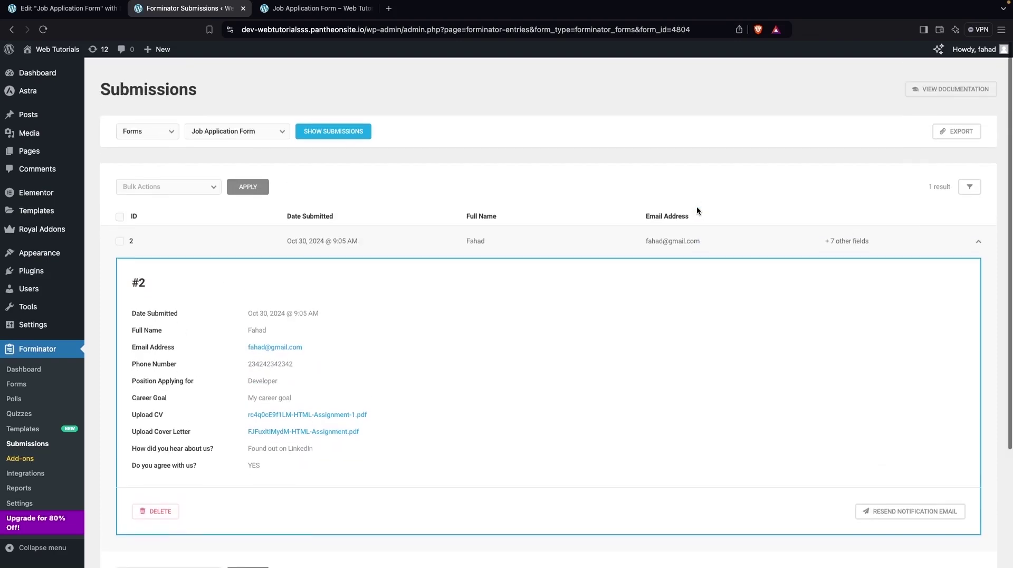